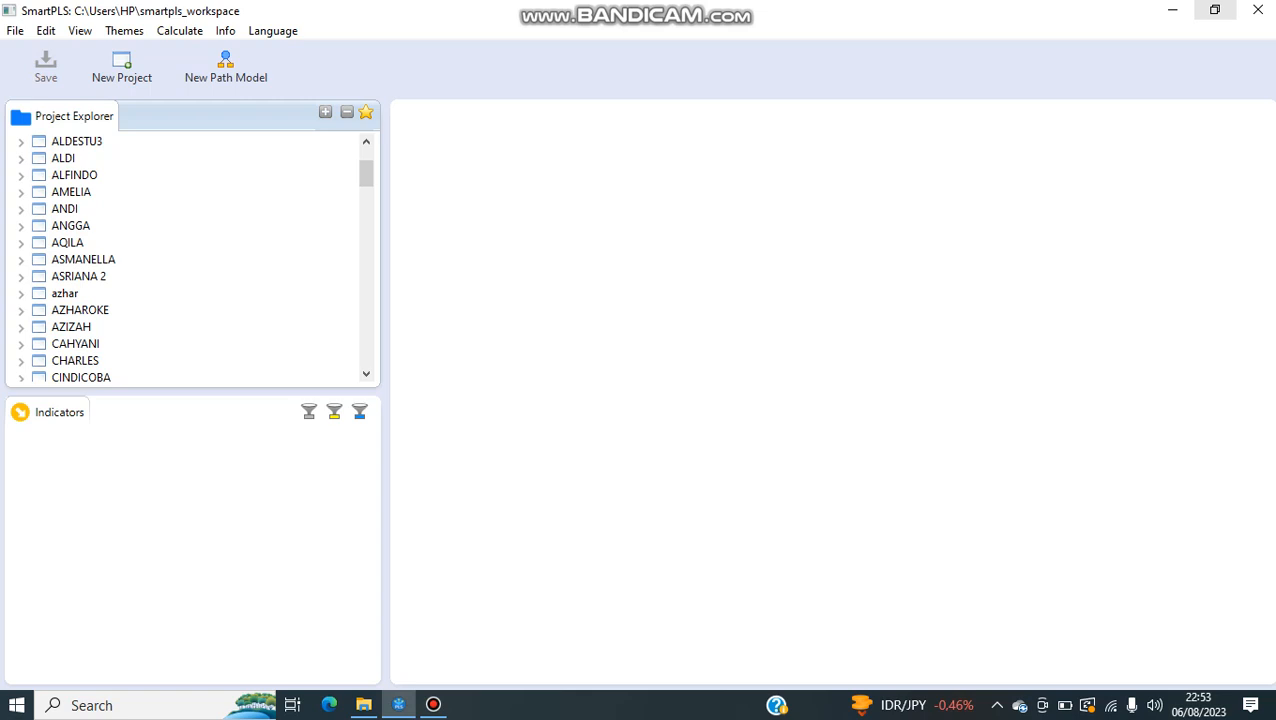
pyautogui.click(1214, 10)
pyautogui.click(940, 62)
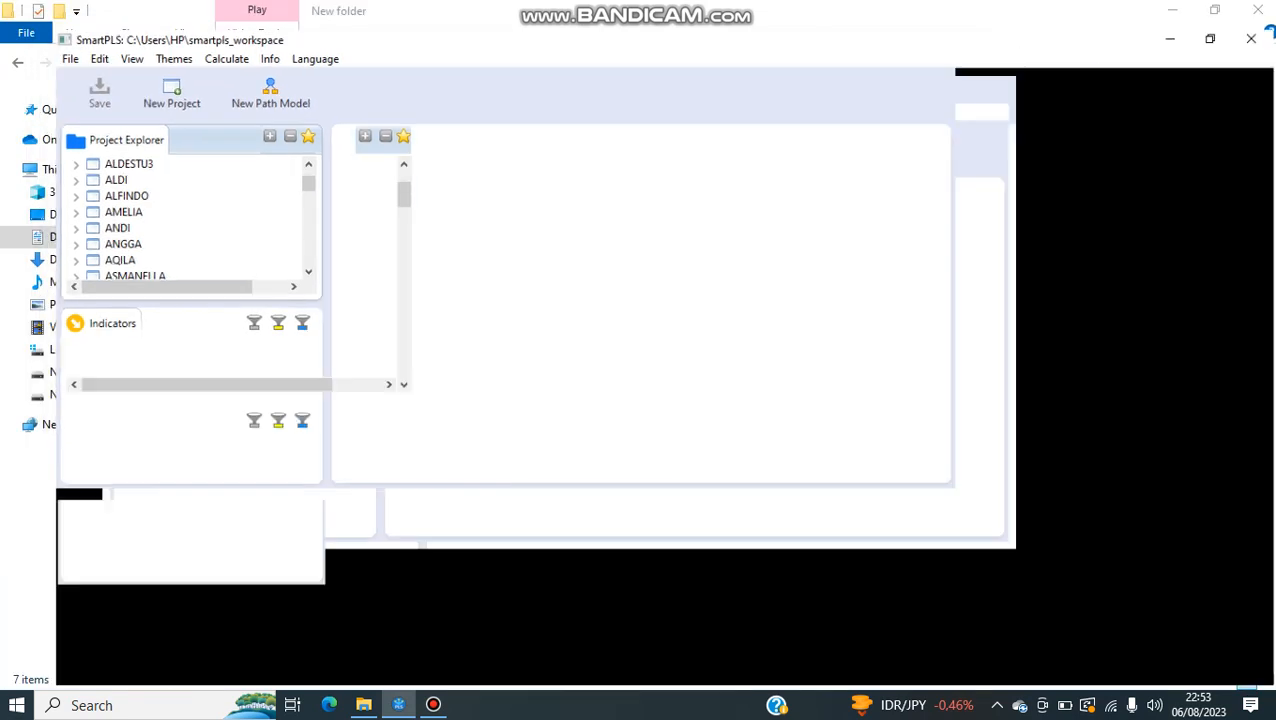
# Step: Create a new project named ROMI BELAJAR
pyautogui.click(122, 66)
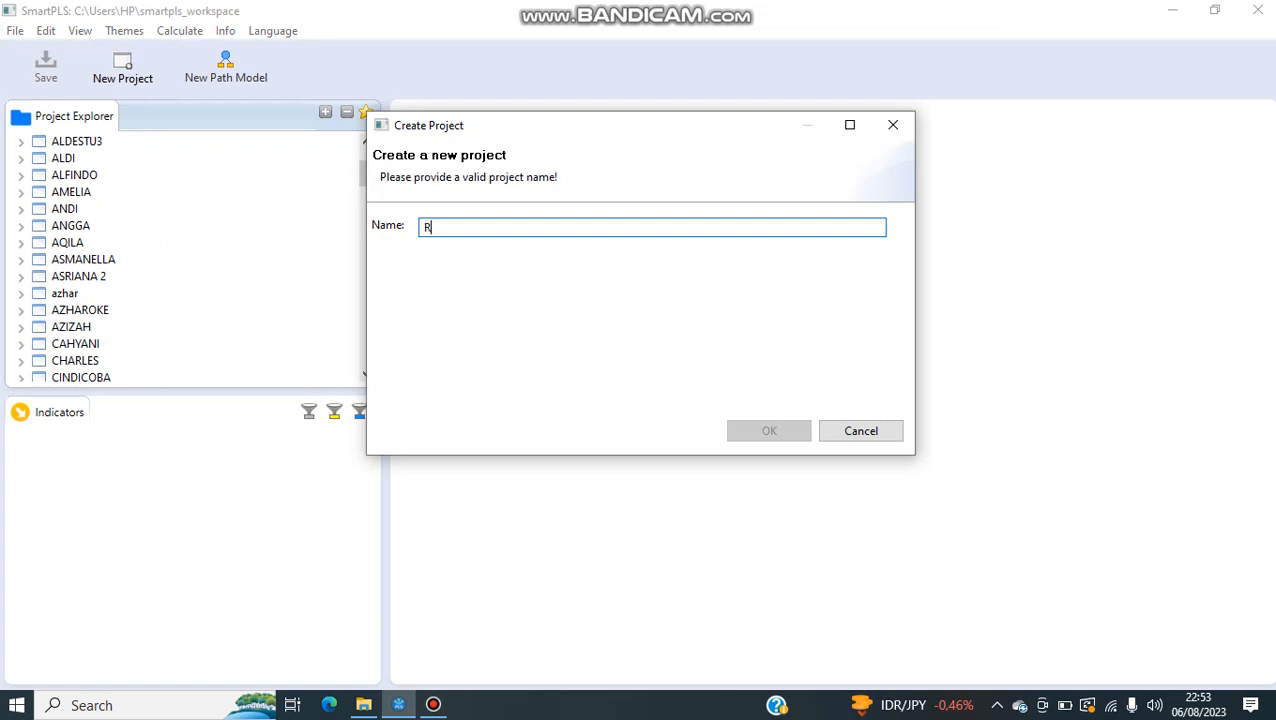
pyautogui.write('ROMI B')
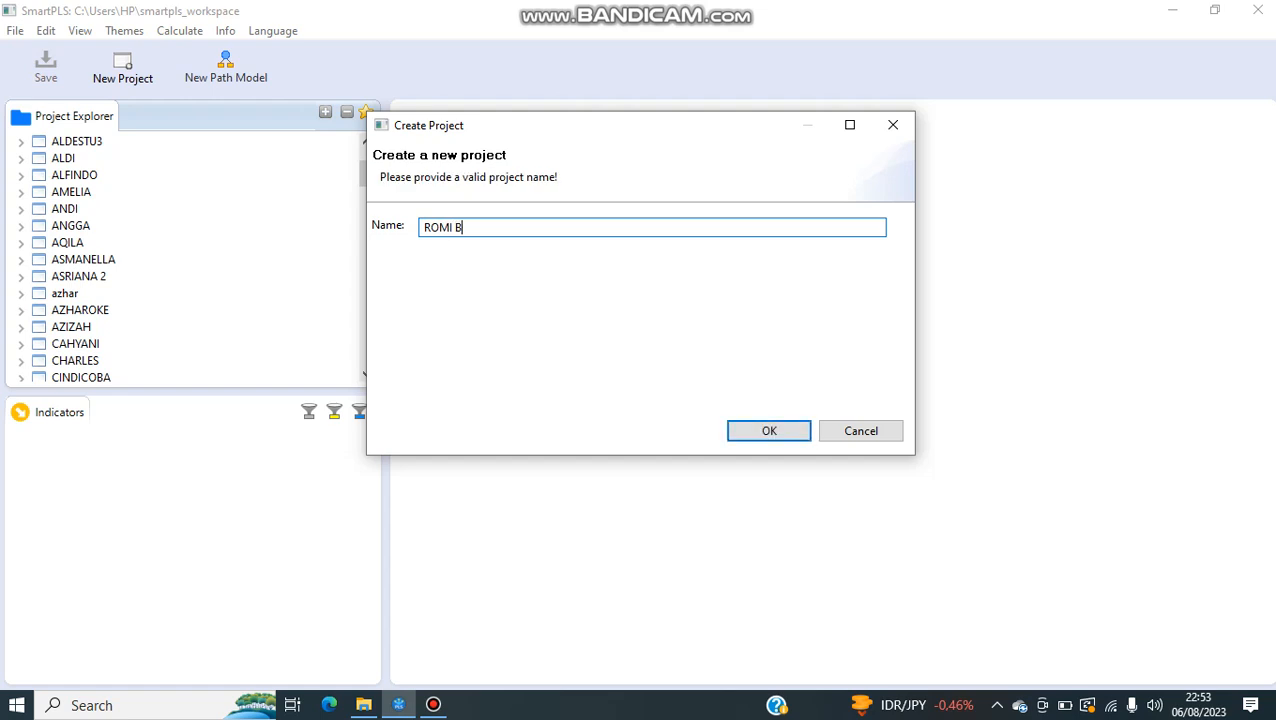
pyautogui.write('ELAJAR')
pyautogui.press('Return')
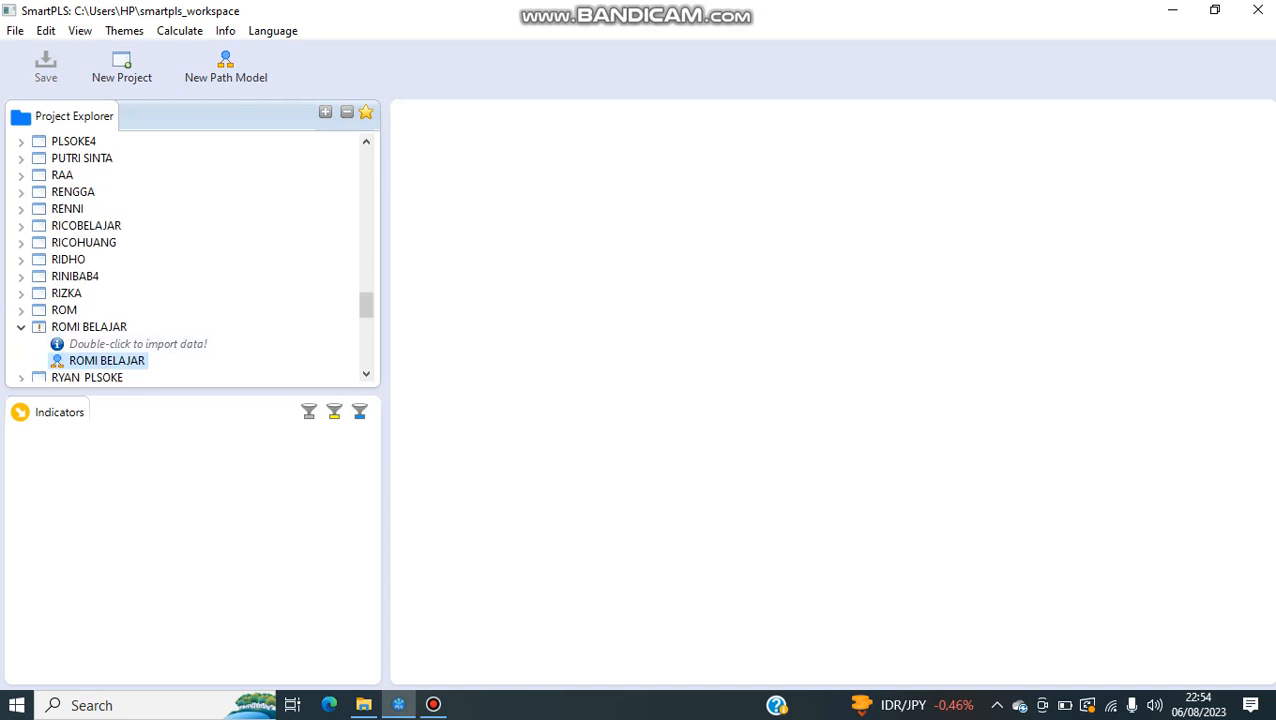
# Step: Import ROMI.csv into the new project from the ROMI folder on drive D, under SKRIPSI THP 4-8, BISNIS OLAH DATA TAHAP 8, BAB 4 PLS
pyautogui.doubleClick(138, 344)
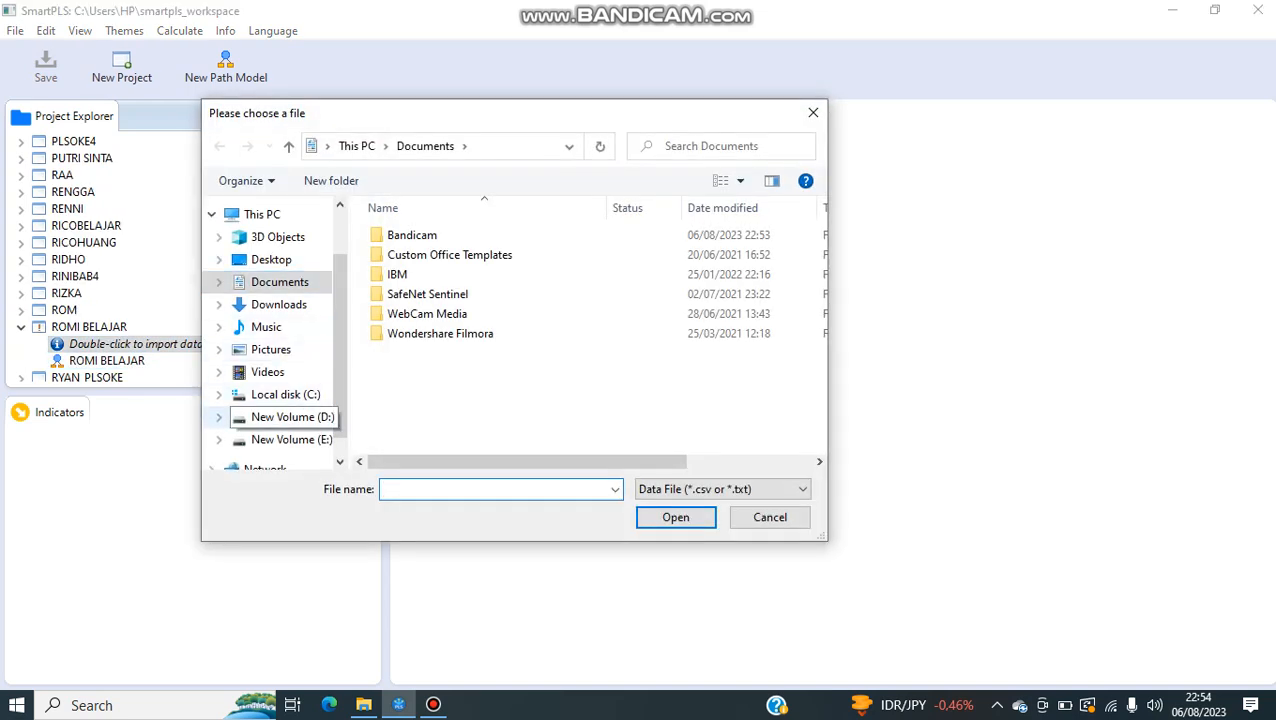
pyautogui.click(290, 417)
pyautogui.doubleClick(426, 353)
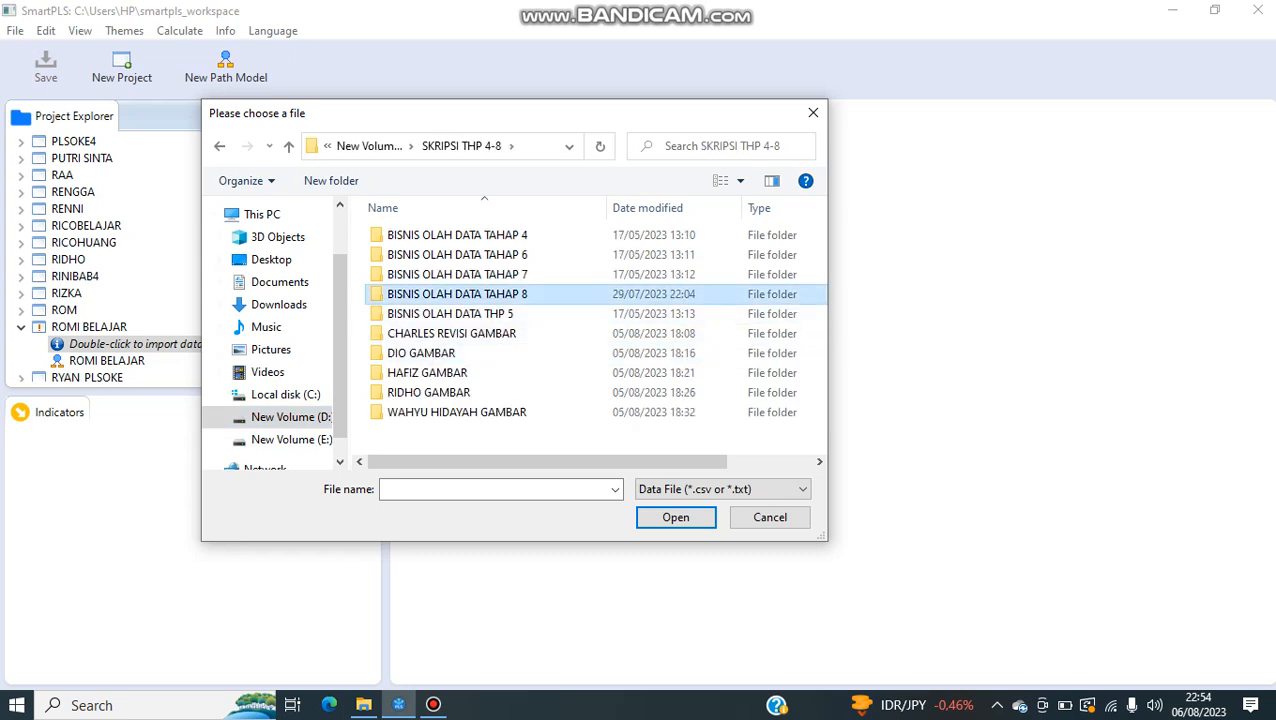
pyautogui.doubleClick(450, 294)
pyautogui.doubleClick(412, 235)
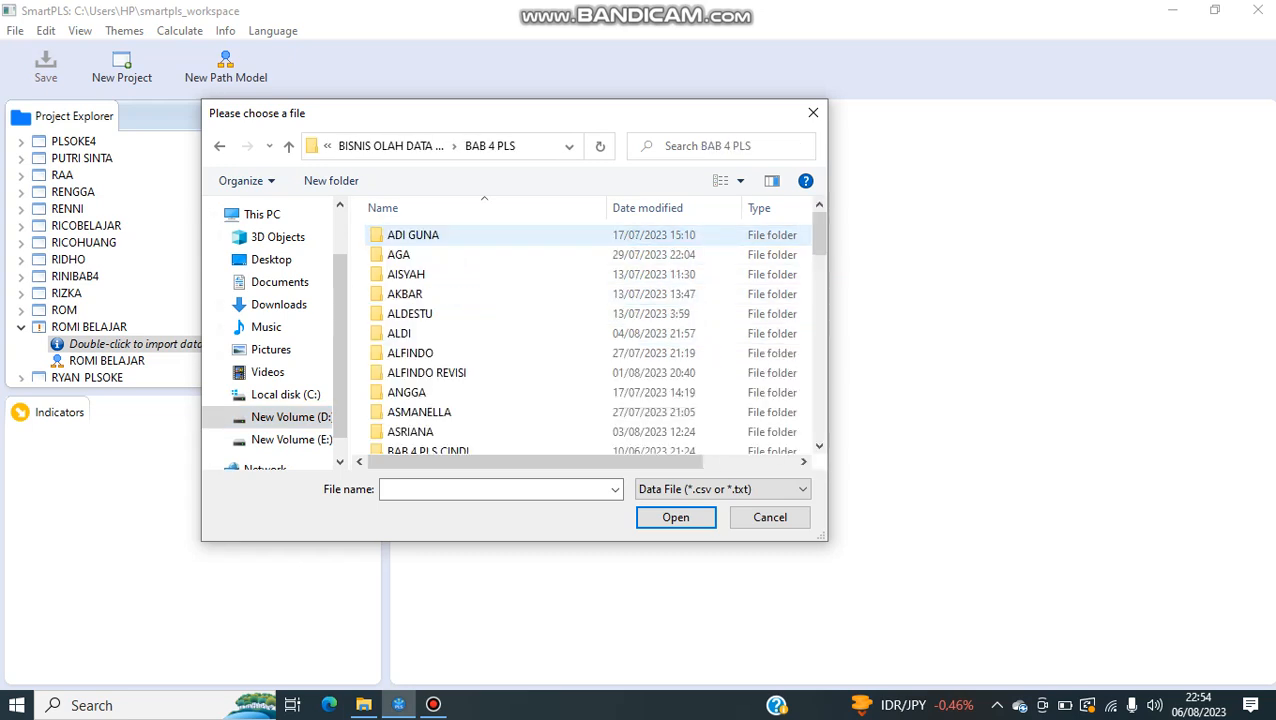
pyautogui.scroll(-10, 420, 383)
pyautogui.scroll(-3, 420, 395)
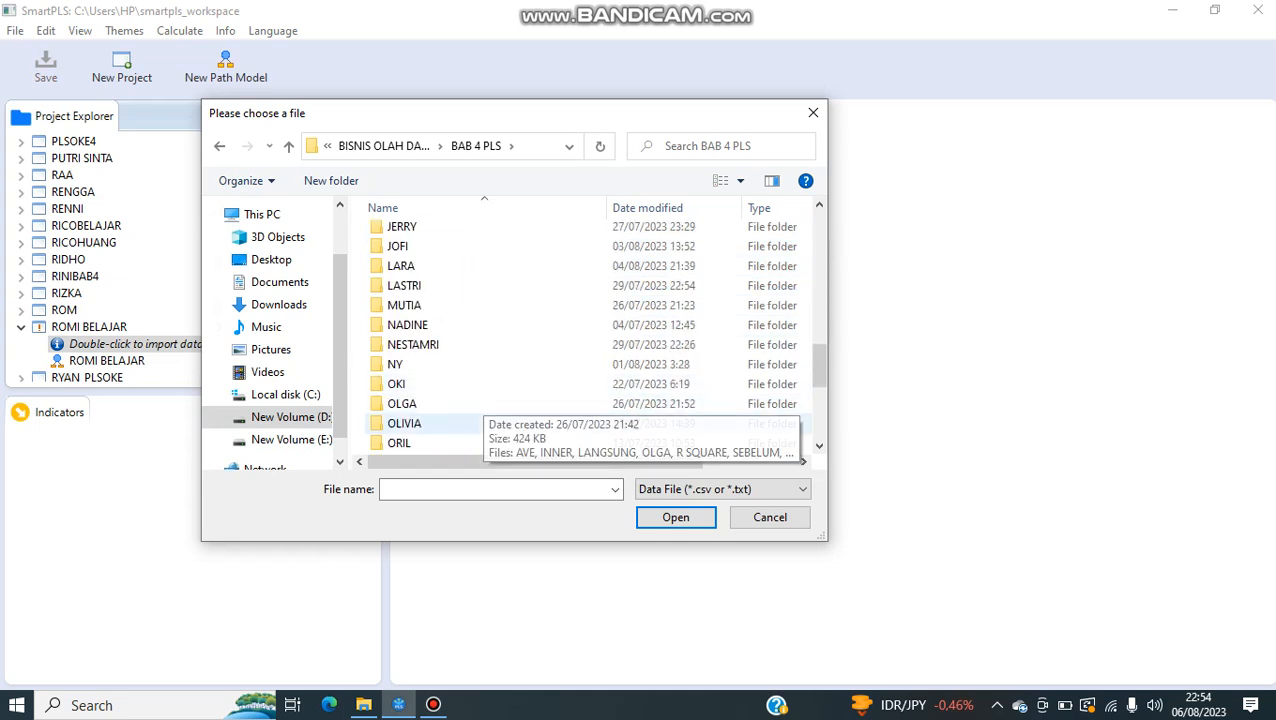
pyautogui.scroll(-2, 420, 405)
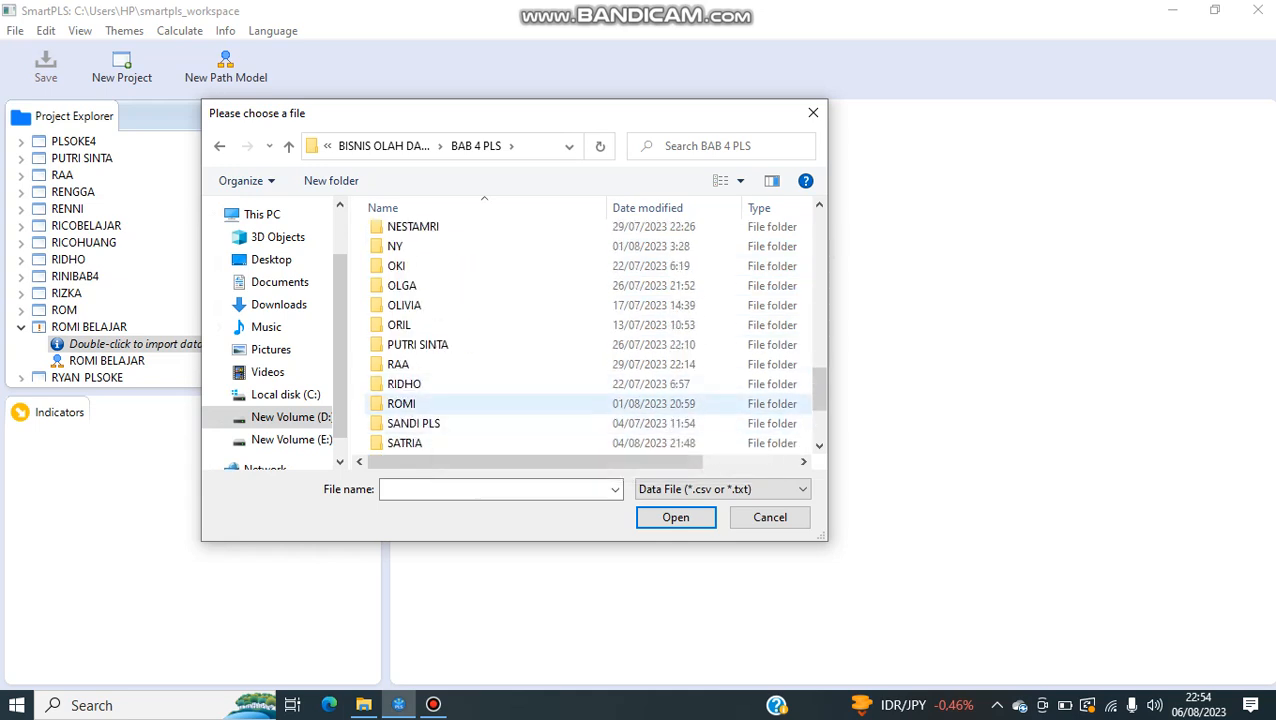
pyautogui.doubleClick(405, 403)
pyautogui.doubleClick(401, 235)
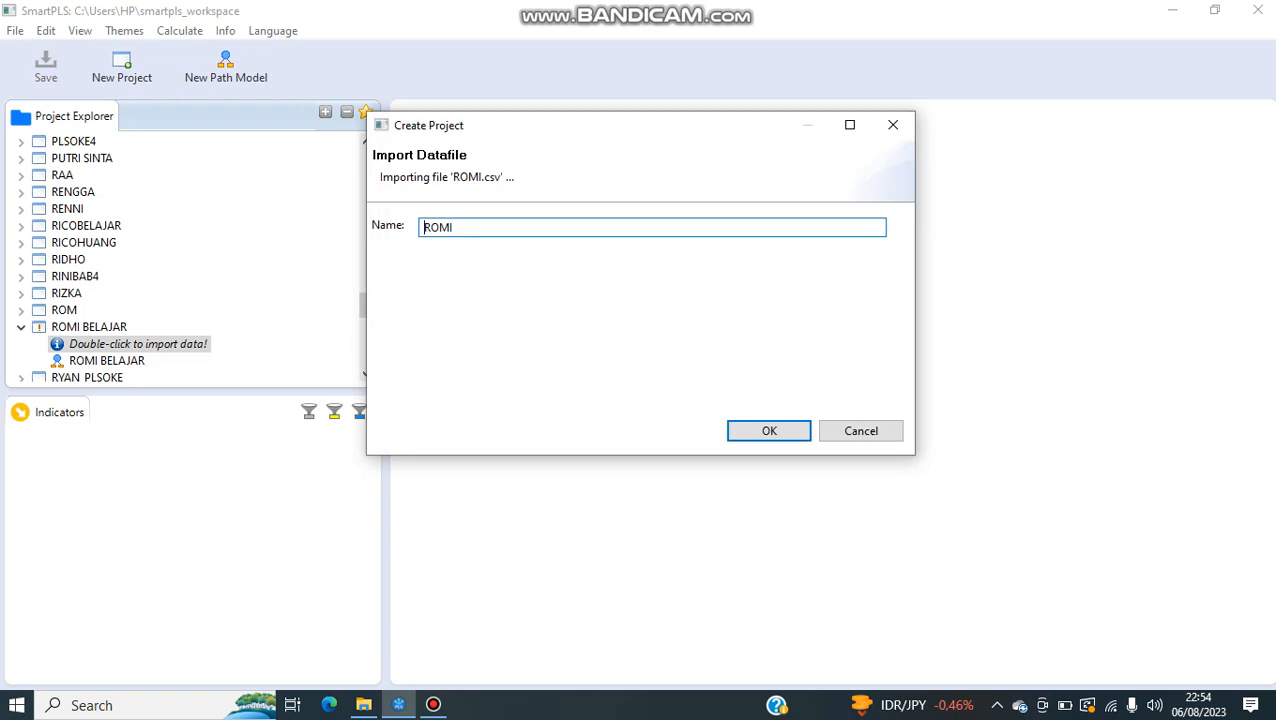
pyautogui.press('Return')
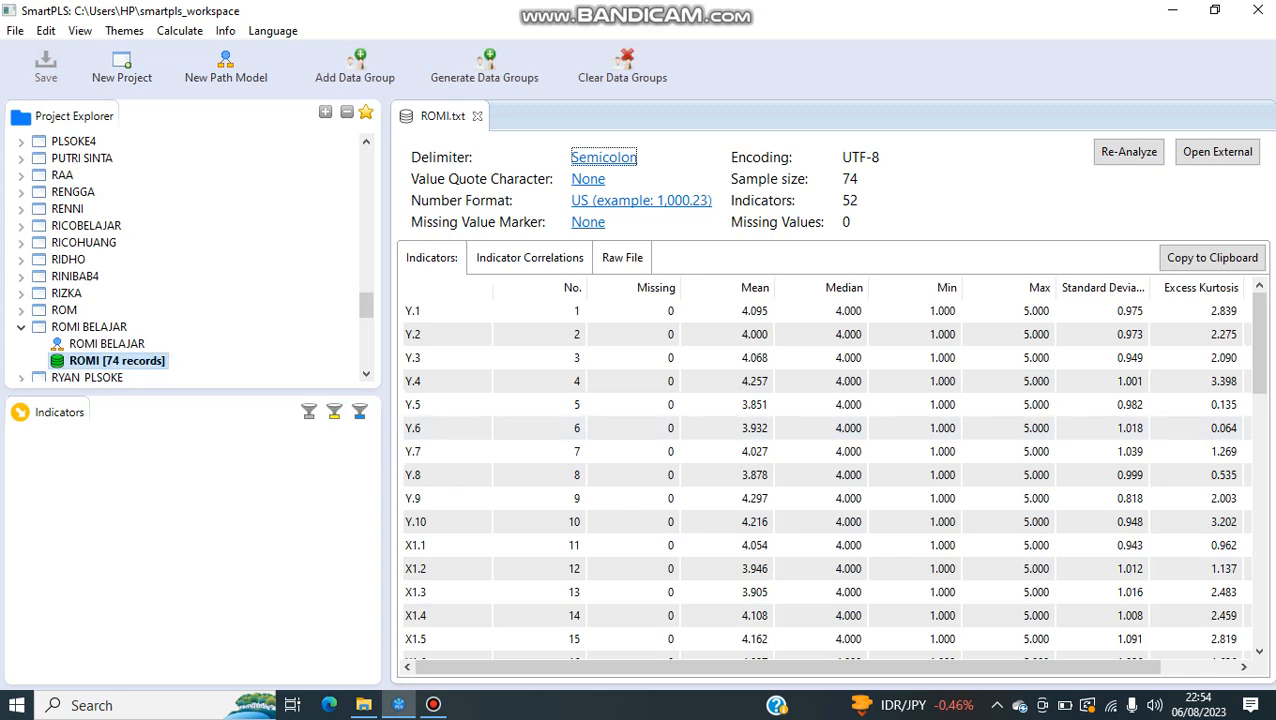
# Step: Open the ROMI BELAJAR path model and place indicators X1.1 to X1.10 together as a latent variable at the canvas's upper left
pyautogui.click(107, 344)
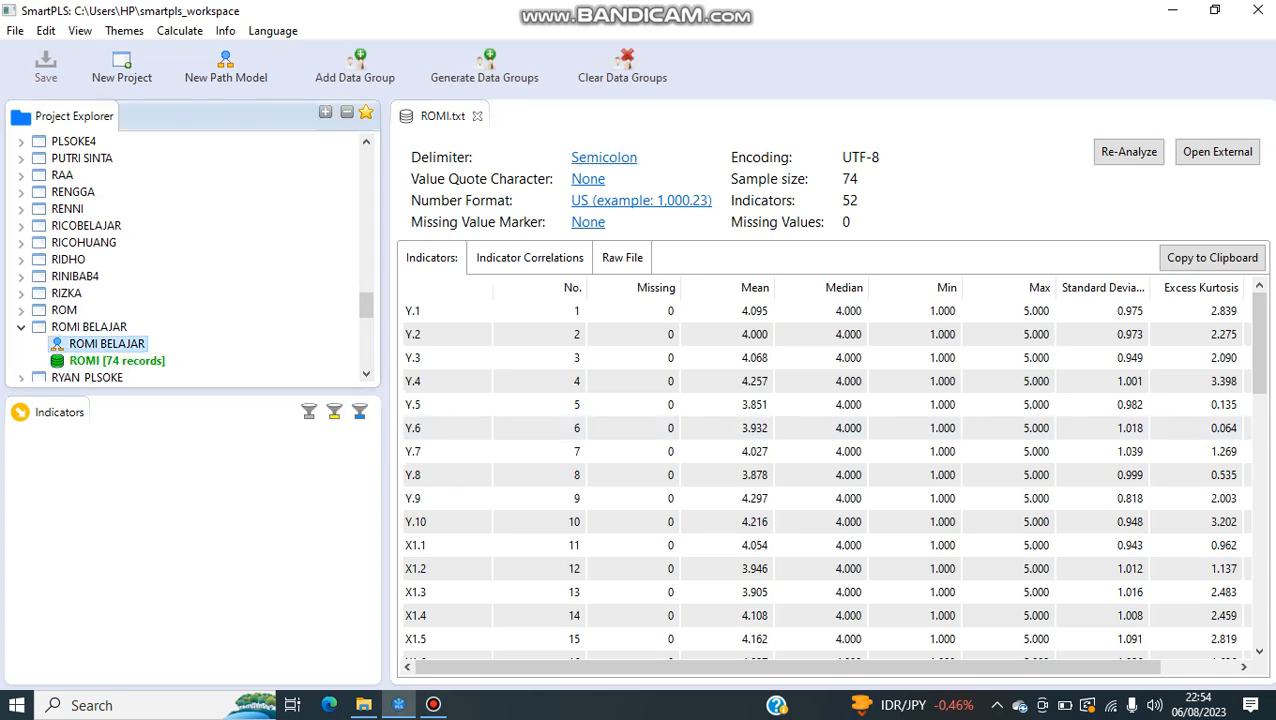
pyautogui.doubleClick(107, 344)
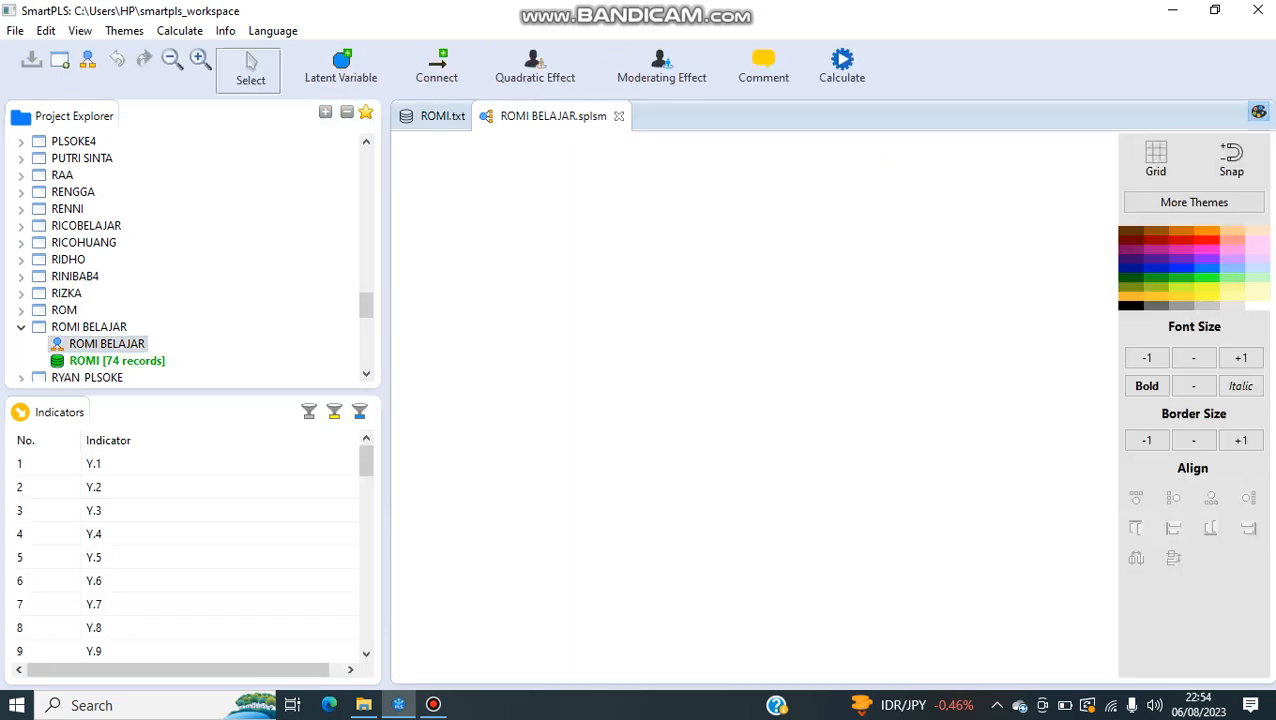
pyautogui.scroll(-3, 180, 487)
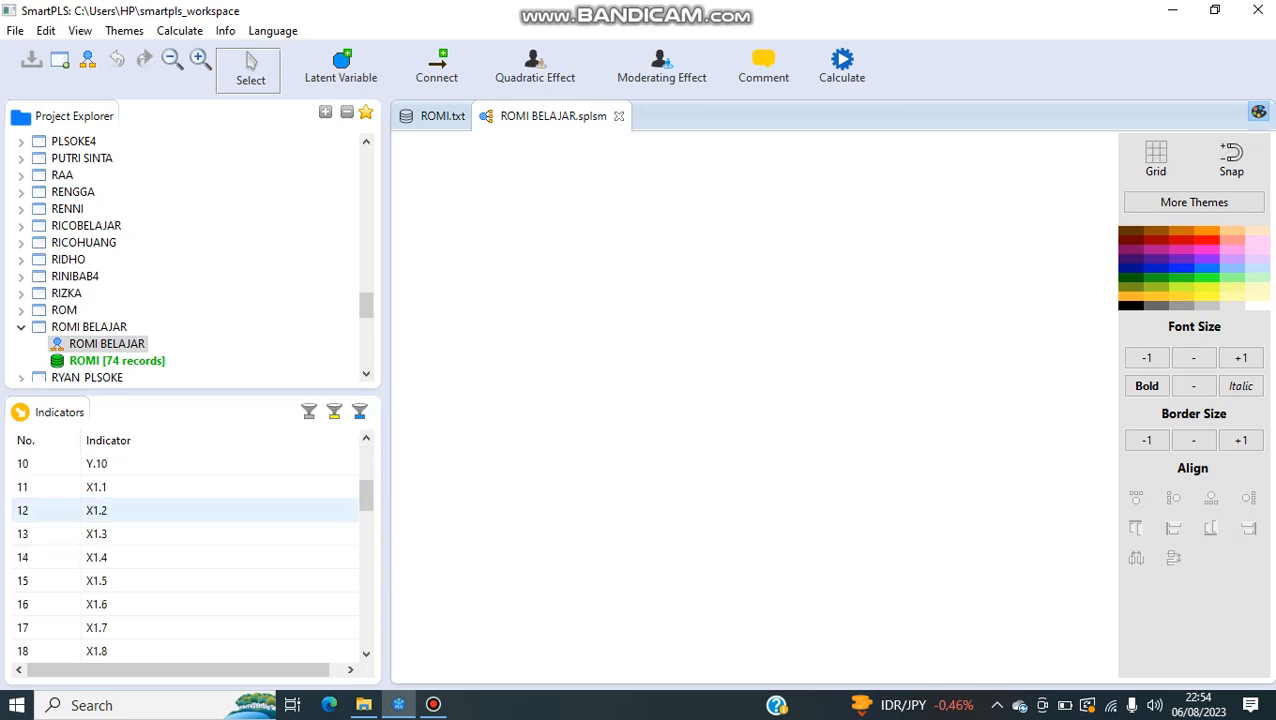
pyautogui.click(180, 487)
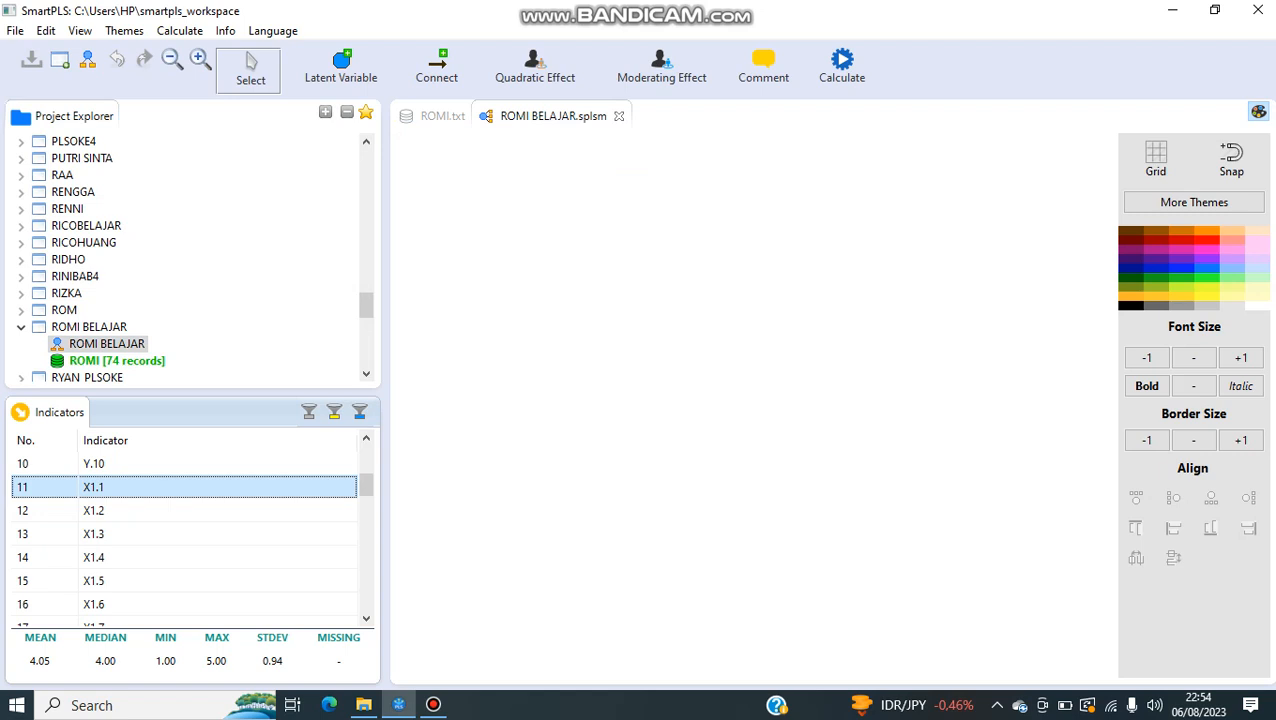
pyautogui.hotkey('shift', 'Down')
pyautogui.hotkey('shift', 'Down')
pyautogui.hotkey('shift', 'Down')
pyautogui.hotkey('shift', 'Down')
pyautogui.hotkey('shift', 'Down')
pyautogui.hotkey('shift', 'Down')
pyautogui.hotkey('shift', 'Down')
pyautogui.hotkey('shift', 'Down')
pyautogui.hotkey('shift', 'Down')
pyautogui.hotkey('shift', 'Down')
pyautogui.hotkey('shift', 'Down')
pyautogui.hotkey('shift', 'Down')
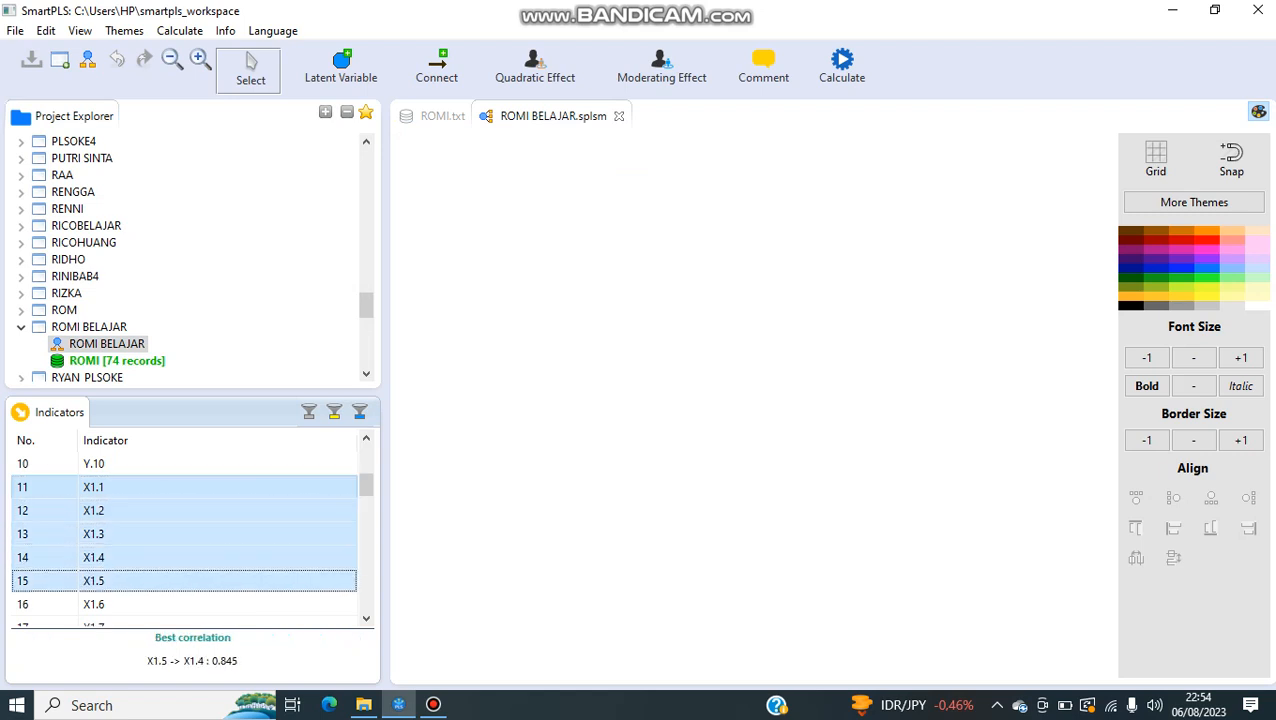
pyautogui.hotkey('shift', 'Down')
pyautogui.hotkey('shift', 'Down')
pyautogui.hotkey('shift', 'Up')
pyautogui.hotkey('shift', 'Up')
pyautogui.hotkey('shift', 'Up')
pyautogui.hotkey('shift', 'Up')
pyautogui.hotkey('shift', 'Up')
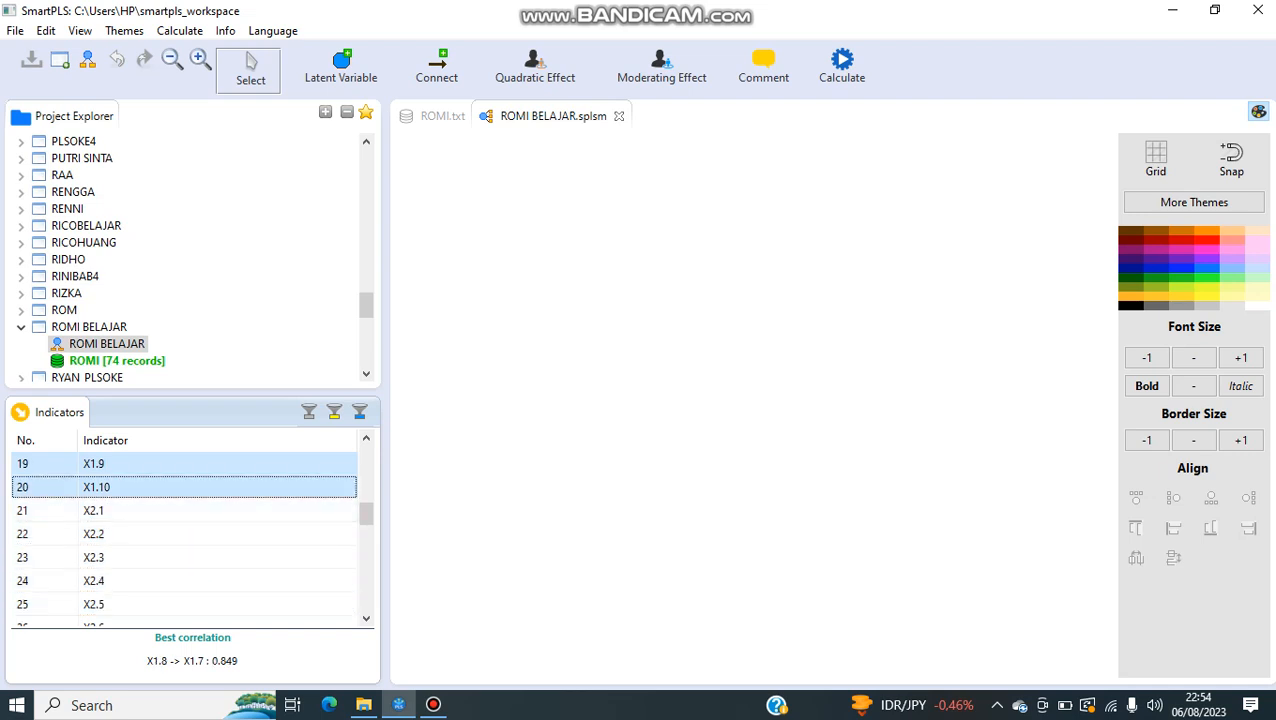
pyautogui.moveTo(118, 458); pyautogui.dragTo(434, 198)
# Step: Place indicators X2.1 to X2.10 as a second latent variable directly below the X1 variable
pyautogui.press('Down')
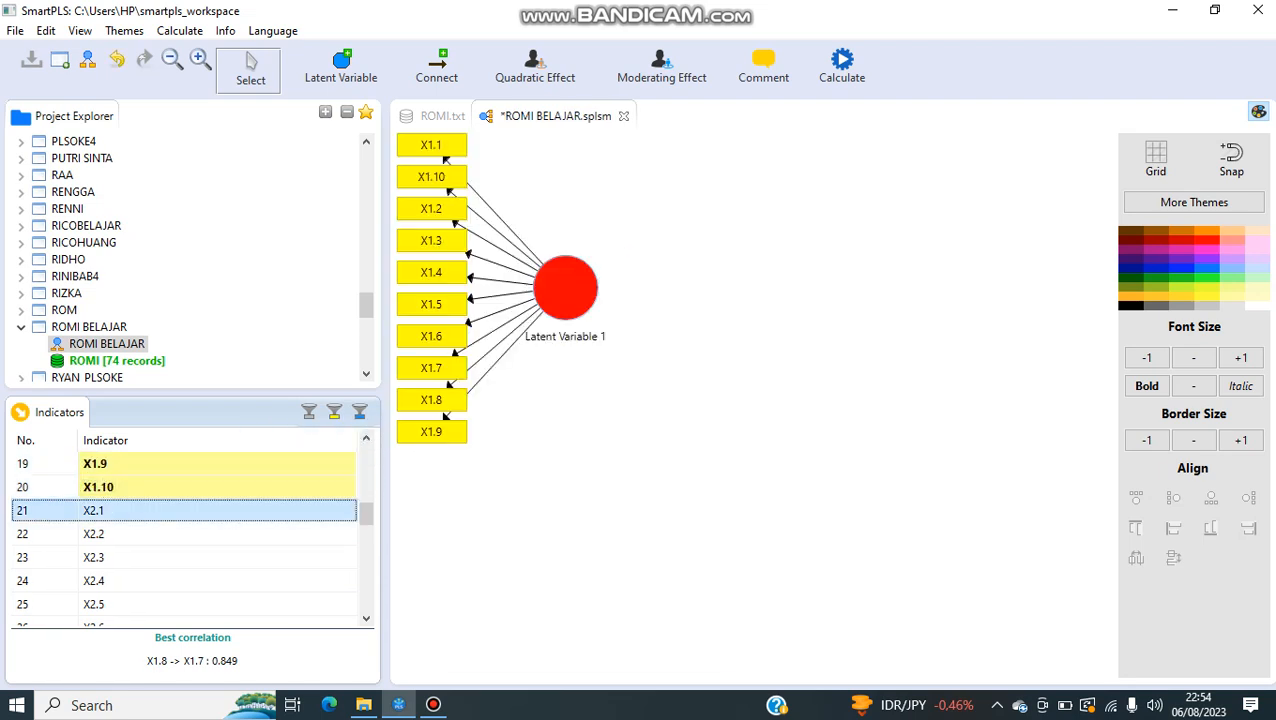
pyautogui.hotkey('shift', 'Down')
pyautogui.hotkey('shift', 'Down')
pyautogui.hotkey('shift', 'Down')
pyautogui.hotkey('shift', 'Down')
pyautogui.hotkey('shift', 'Down')
pyautogui.hotkey('shift', 'Down')
pyautogui.hotkey('shift', 'Down')
pyautogui.hotkey('shift', 'Down')
pyautogui.hotkey('shift', 'Down')
pyautogui.hotkey('shift', 'Down')
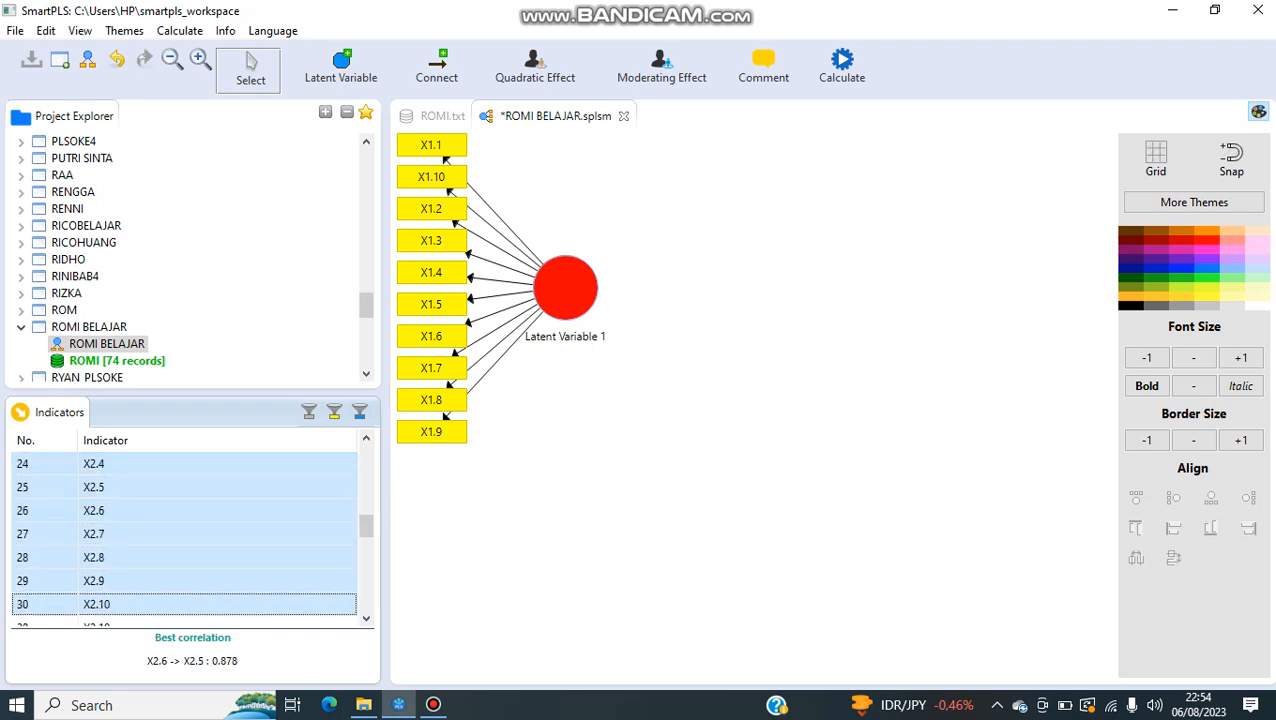
pyautogui.hotkey('shift', 'Up')
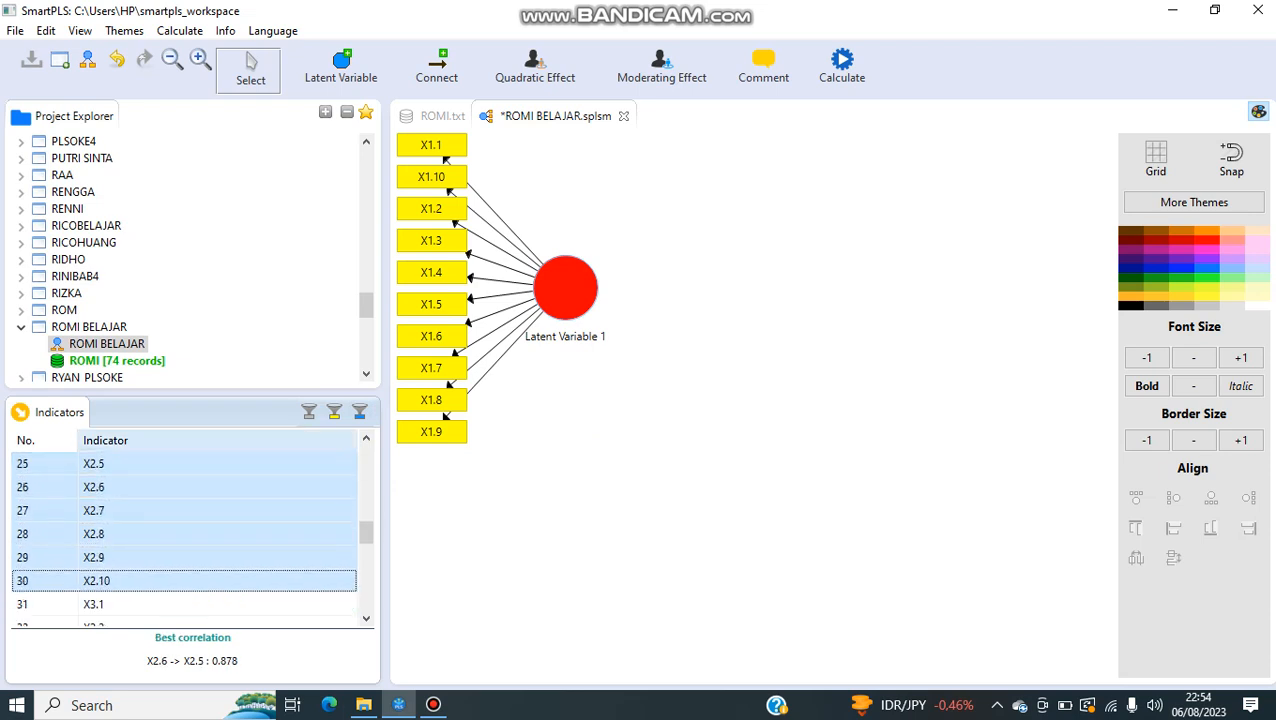
pyautogui.moveTo(118, 510); pyautogui.dragTo(480, 520)
pyautogui.moveTo(558, 497); pyautogui.dragTo(562, 548)
# Step: Place indicators X3.1 to X3.12 as a third latent variable beside the X2 variable
pyautogui.scroll(-2, 160, 510)
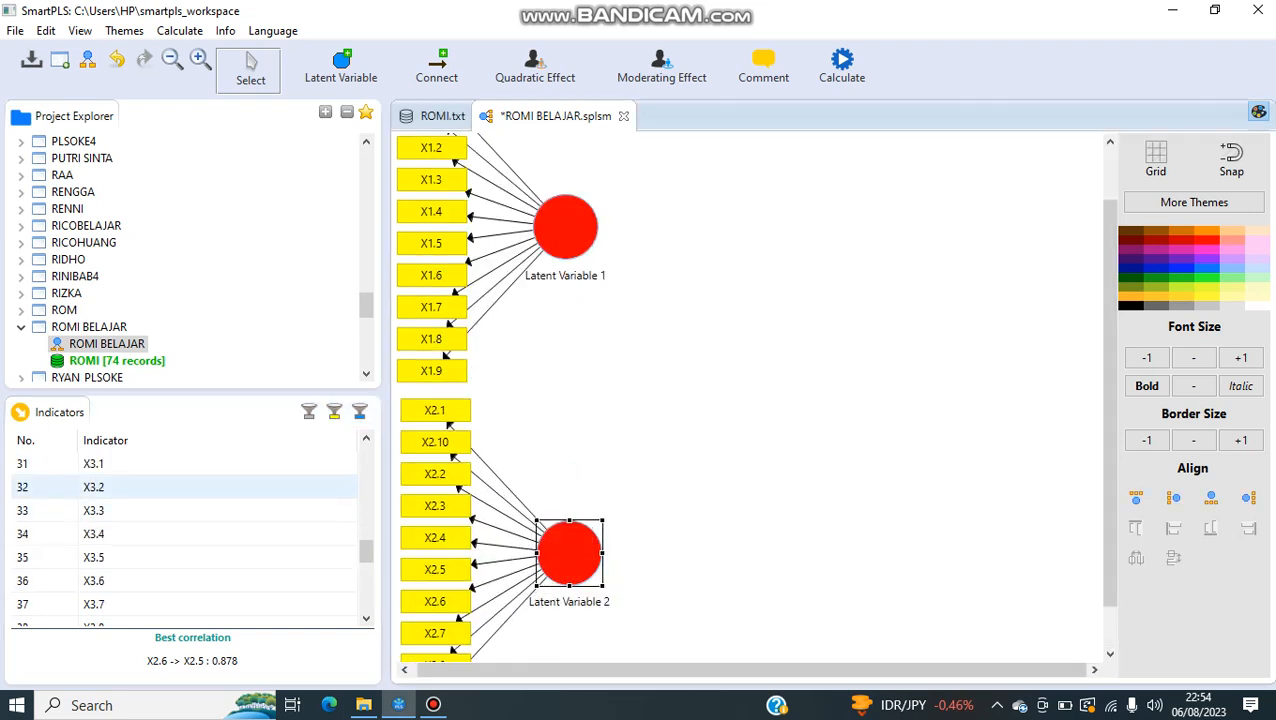
pyautogui.scroll(1, 160, 464)
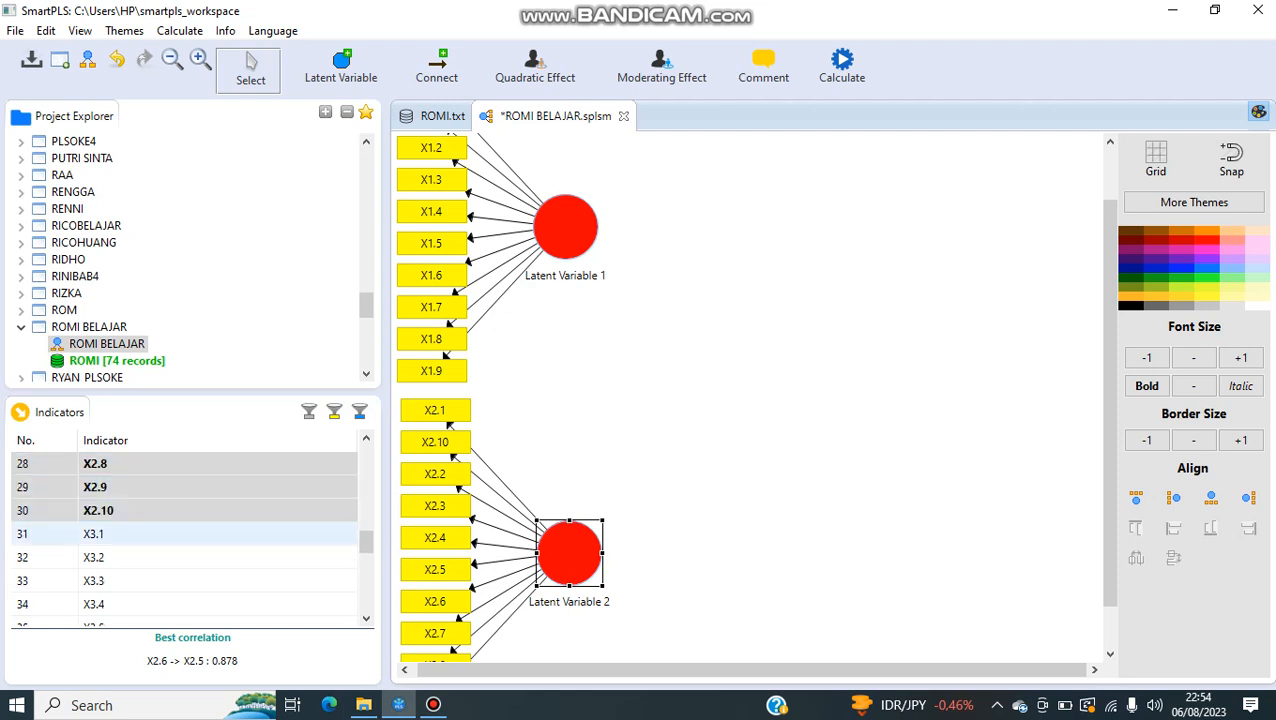
pyautogui.click(160, 534)
pyautogui.hotkey('shift', 'Down')
pyautogui.hotkey('shift', 'Down')
pyautogui.hotkey('shift', 'Down')
pyautogui.hotkey('shift', 'Down')
pyautogui.hotkey('shift', 'Down')
pyautogui.hotkey('shift', 'Down')
pyautogui.hotkey('shift', 'Down')
pyautogui.hotkey('shift', 'Down')
pyautogui.hotkey('shift', 'Down')
pyautogui.hotkey('shift', 'Down')
pyautogui.hotkey('shift', 'Down')
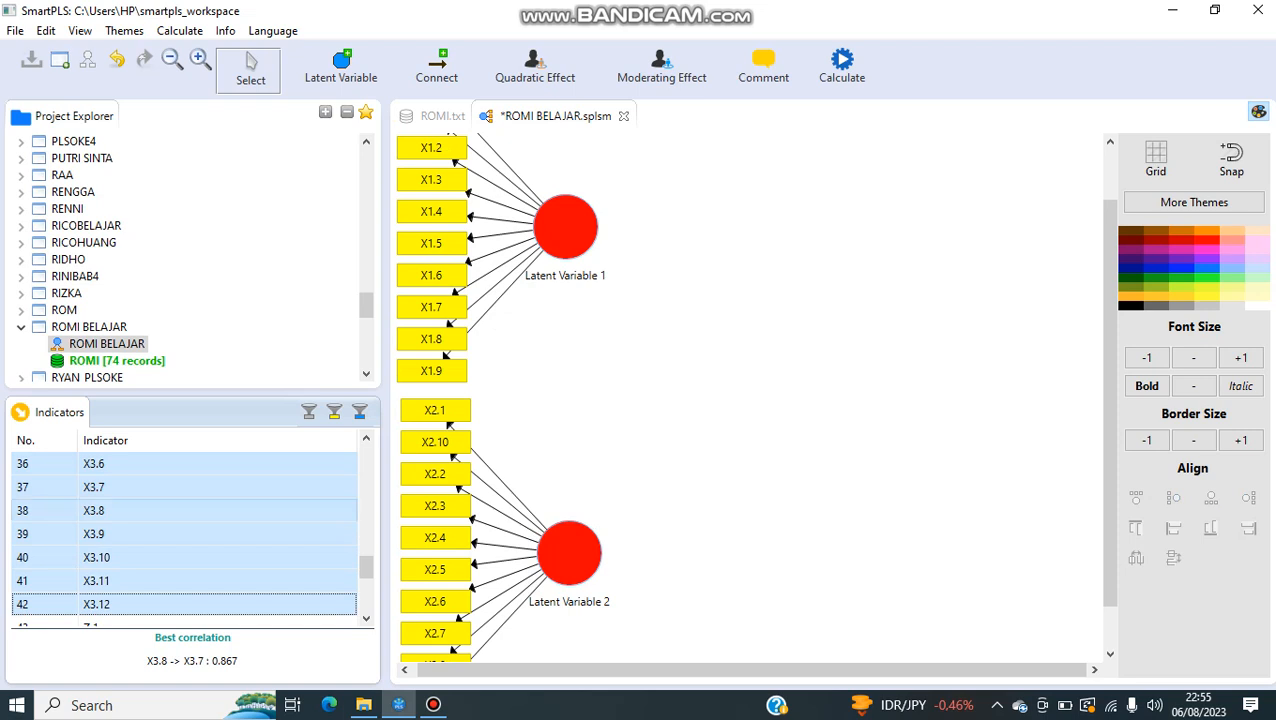
pyautogui.scroll(-1, 160, 540)
pyautogui.moveTo(160, 510); pyautogui.dragTo(650, 590)
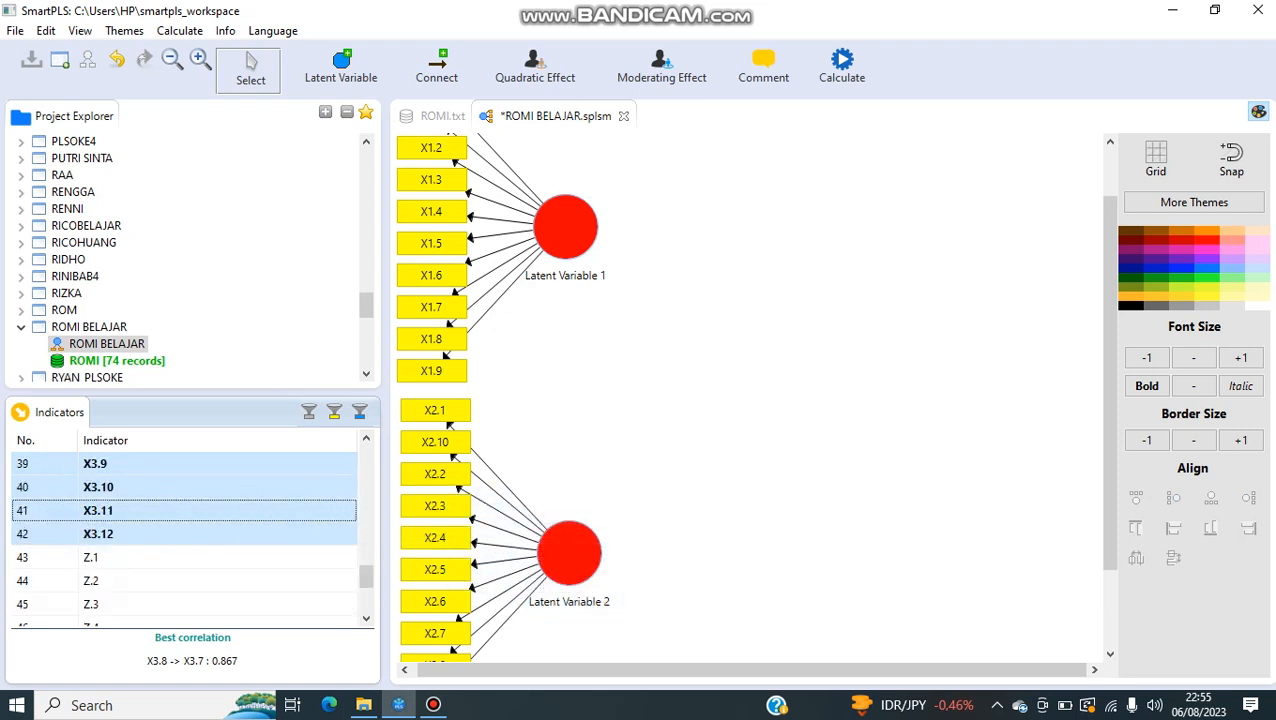
# Step: Align the X3 variable's indicators along its bottom and move the variable to the lower right of the X2 variable
pyautogui.click(794, 477)
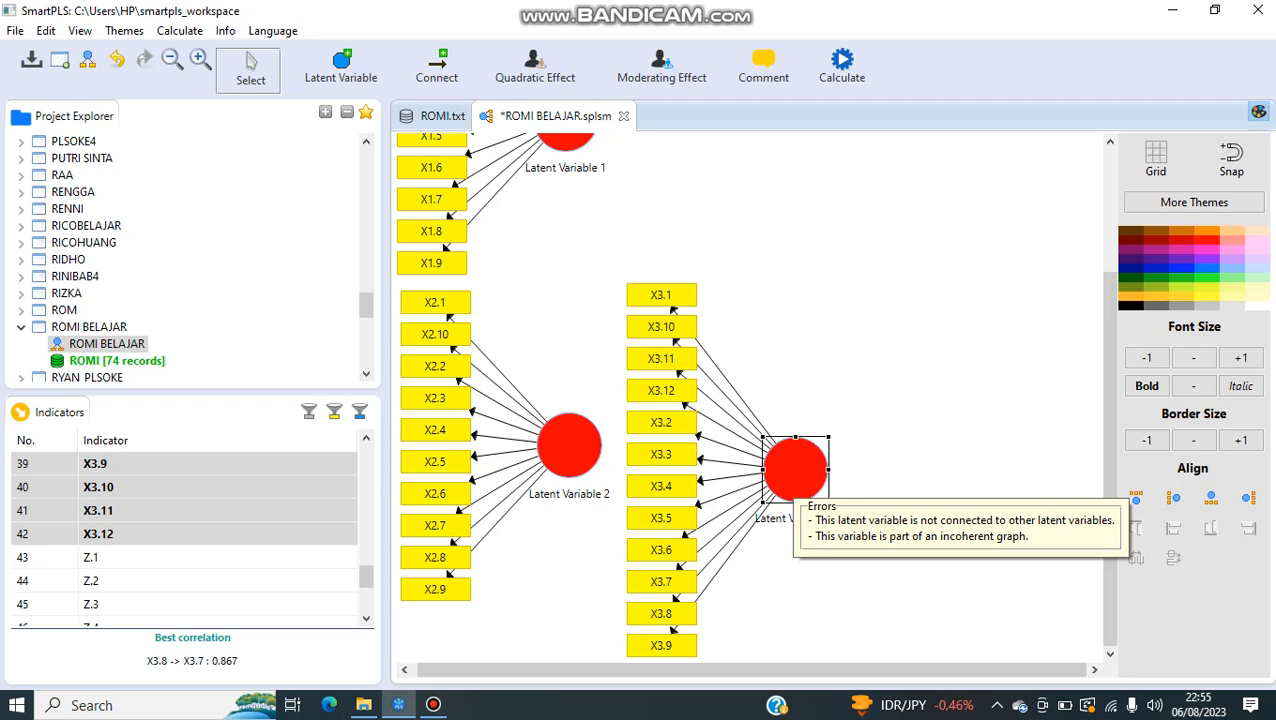
pyautogui.rightClick(794, 477)
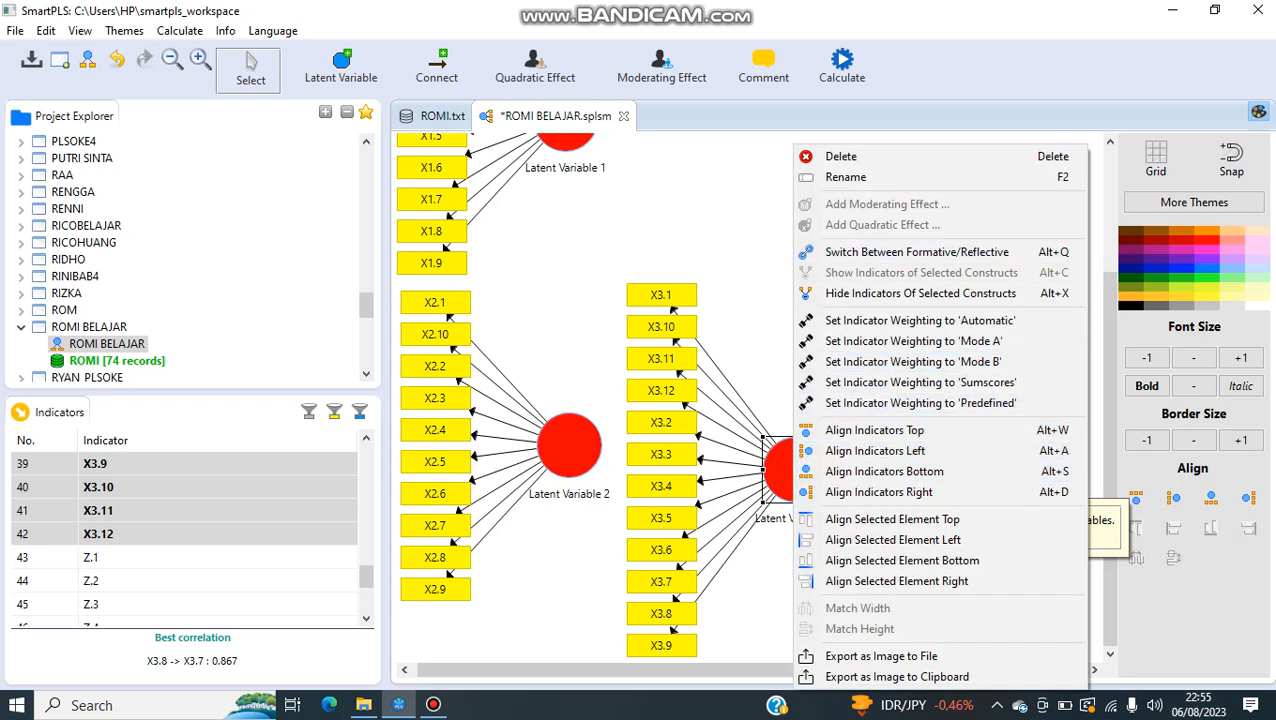
pyautogui.click(782, 420)
pyautogui.click(792, 471)
pyautogui.rightClick(792, 471)
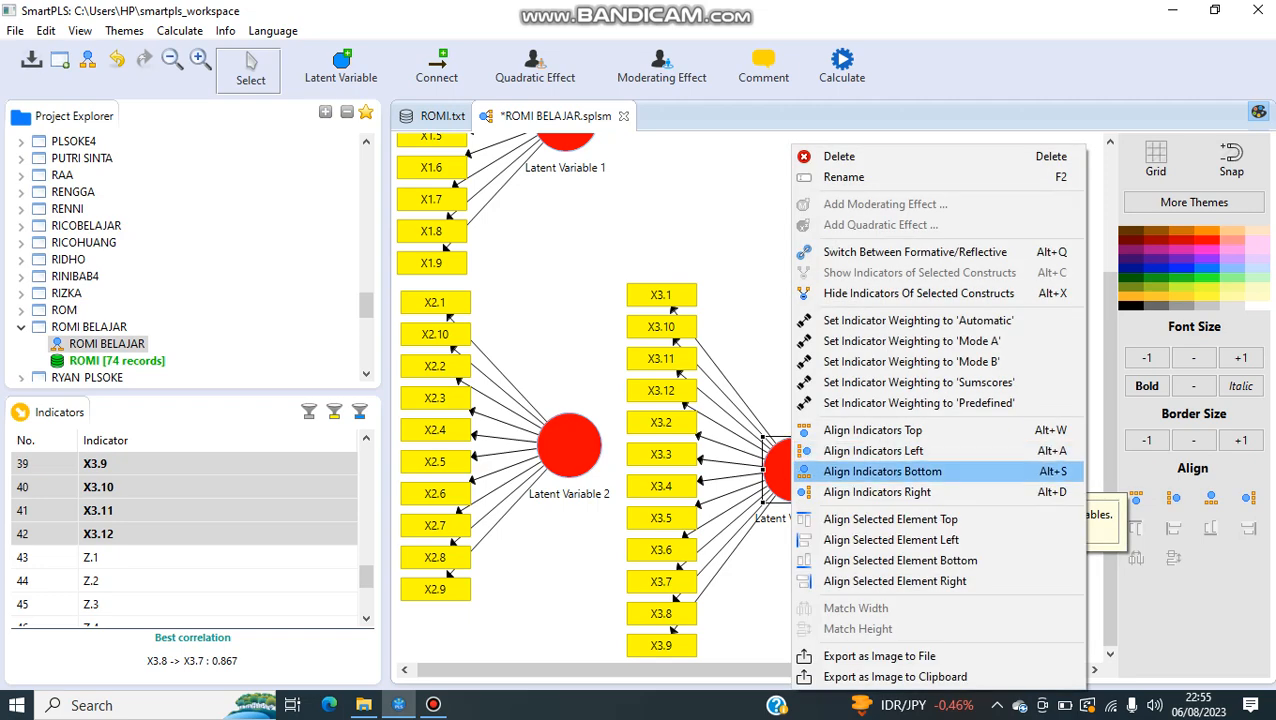
pyautogui.click(860, 470)
pyautogui.moveTo(865, 526); pyautogui.dragTo(878, 587)
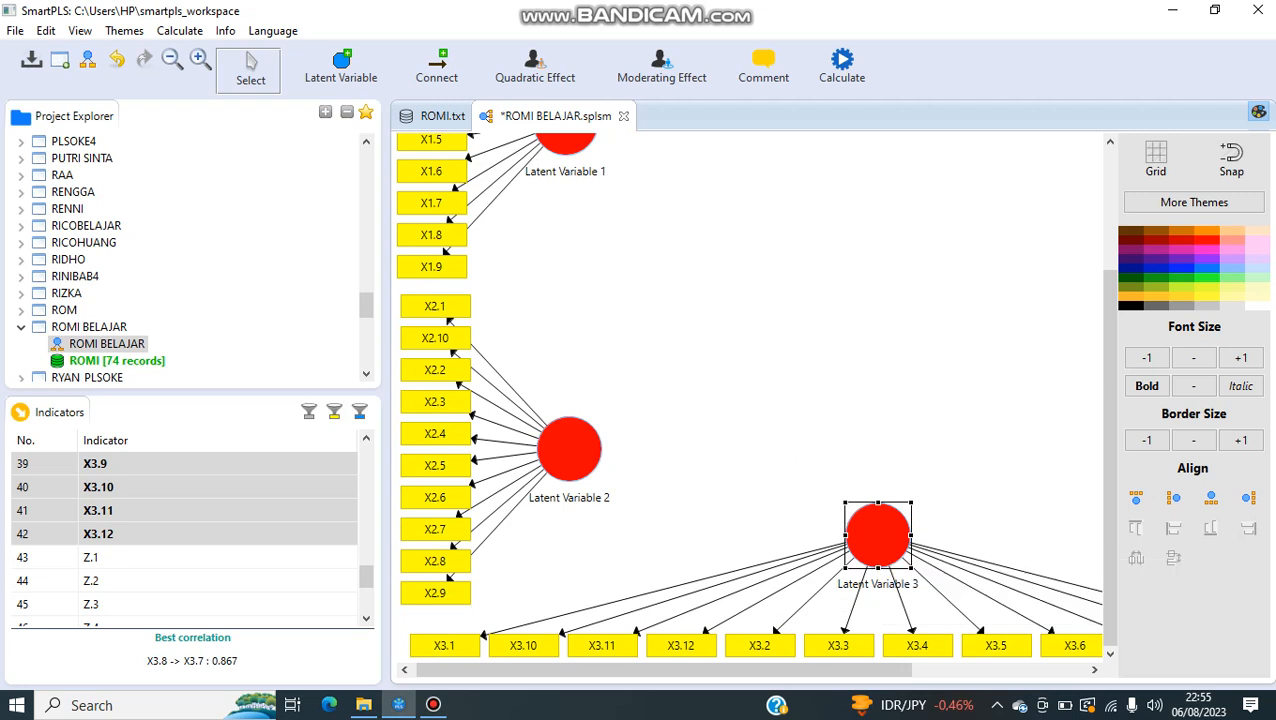
# Step: Place indicators Z.1 to Z.10 as a fourth latent variable to the upper right of the X1 variable
pyautogui.click(92, 557)
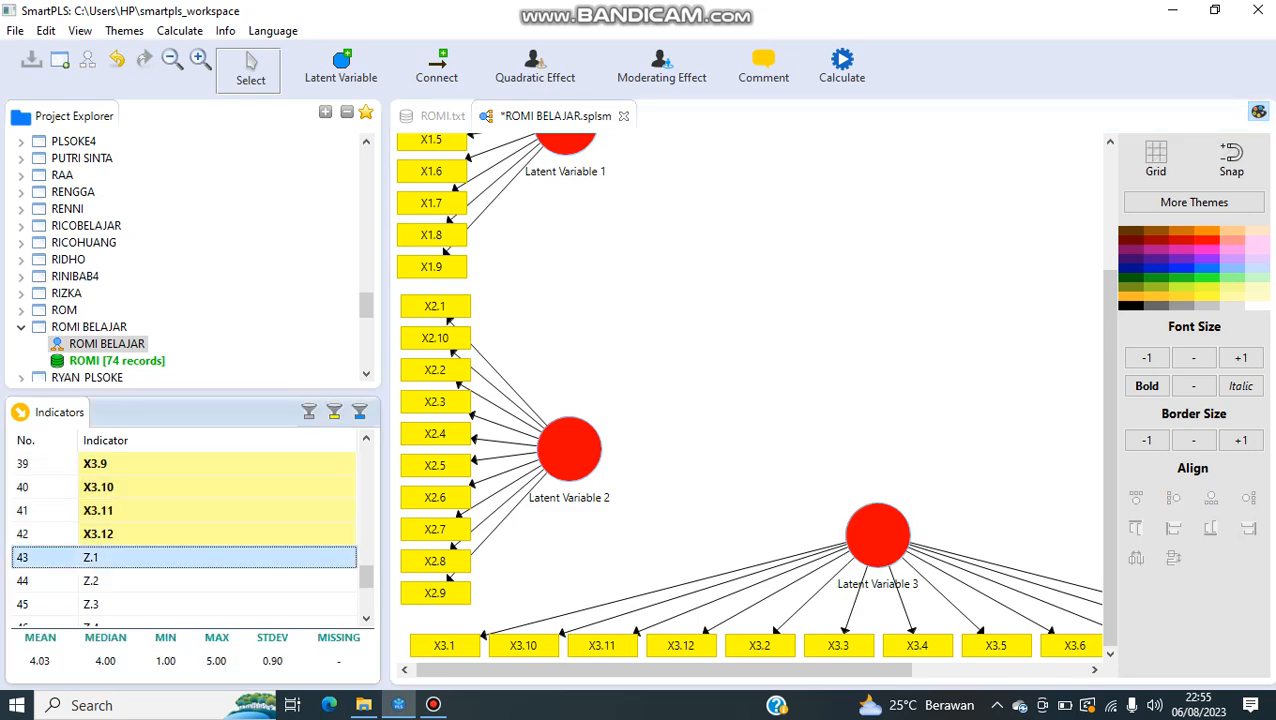
pyautogui.hotkey('shift', 'Down')
pyautogui.hotkey('shift', 'Down')
pyautogui.hotkey('shift', 'Down')
pyautogui.hotkey('shift', 'Down')
pyautogui.hotkey('shift', 'Down')
pyautogui.hotkey('shift', 'Down')
pyautogui.hotkey('shift', 'Down')
pyautogui.hotkey('shift', 'Down')
pyautogui.hotkey('shift', 'Down')
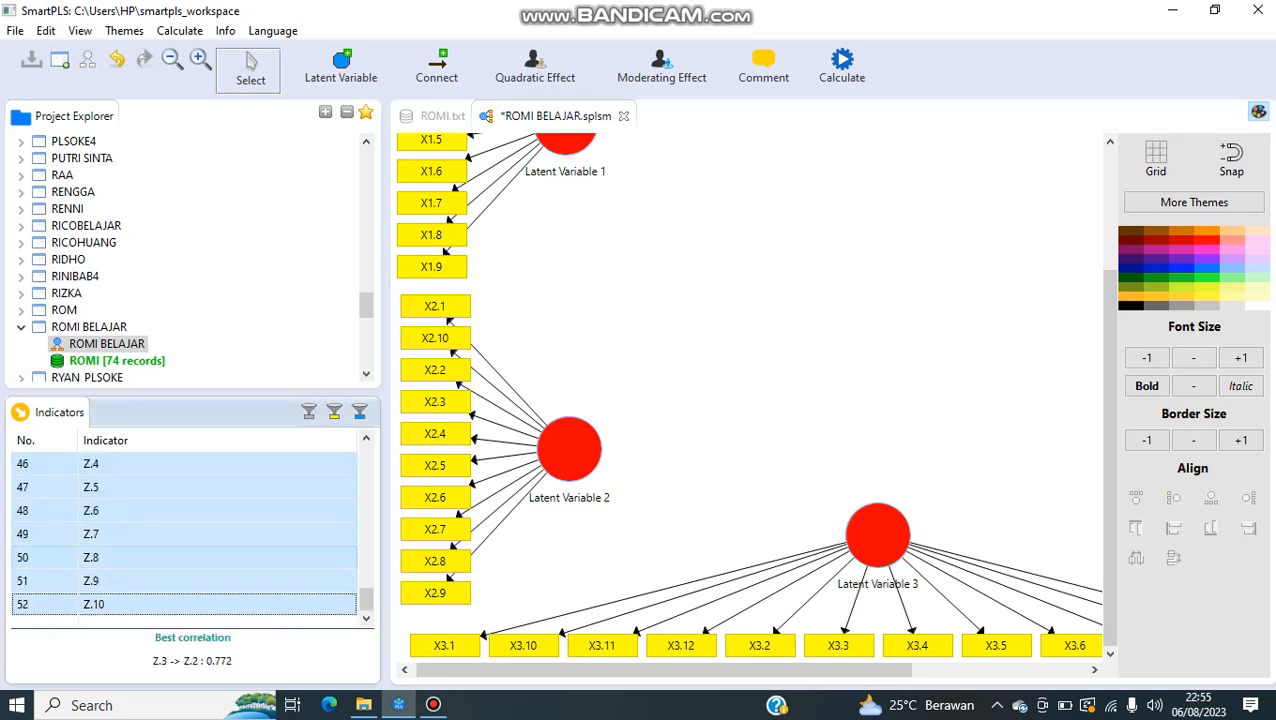
pyautogui.moveTo(90, 534); pyautogui.dragTo(685, 260)
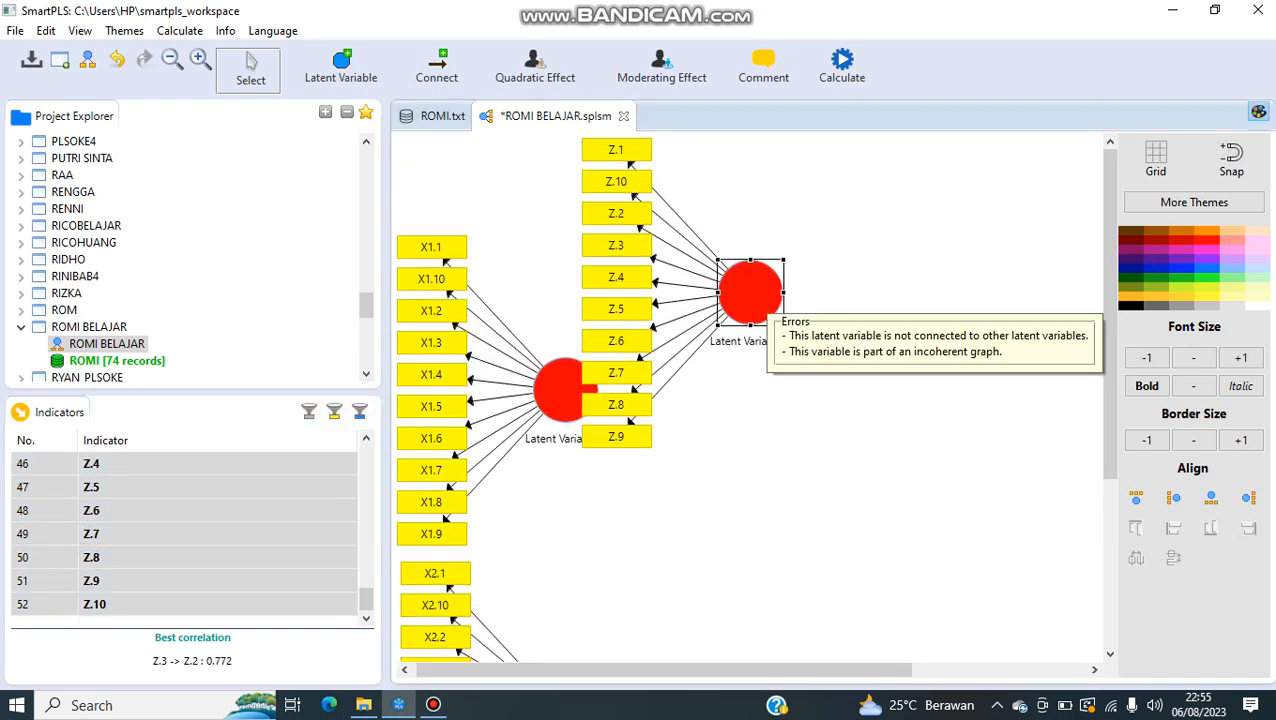
# Step: Align the Z variable's indicators along its top and move the variable up so its row sits above the X1 block
pyautogui.rightClick(766, 298)
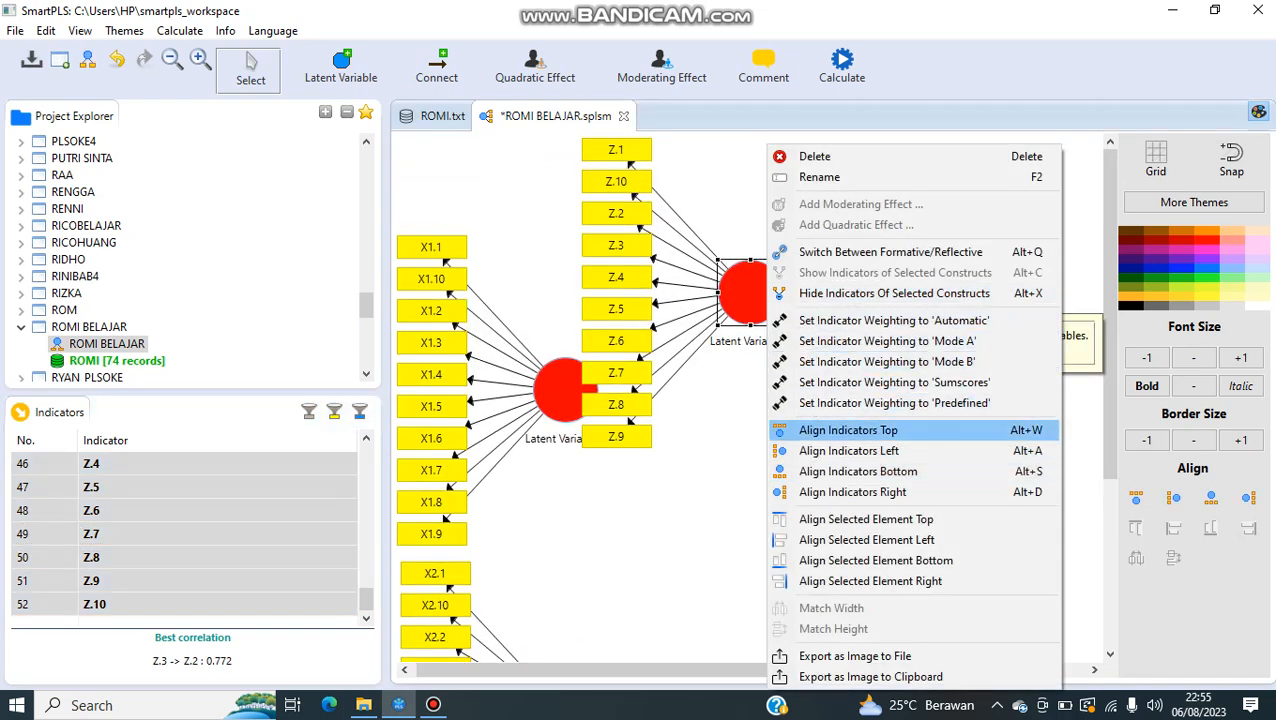
pyautogui.click(850, 430)
pyautogui.moveTo(786, 260); pyautogui.dragTo(786, 204)
# Step: Place indicators Y.1 to Y.10 as a fifth latent variable to the lower right of the Z variable
pyautogui.scroll(15, 190, 535)
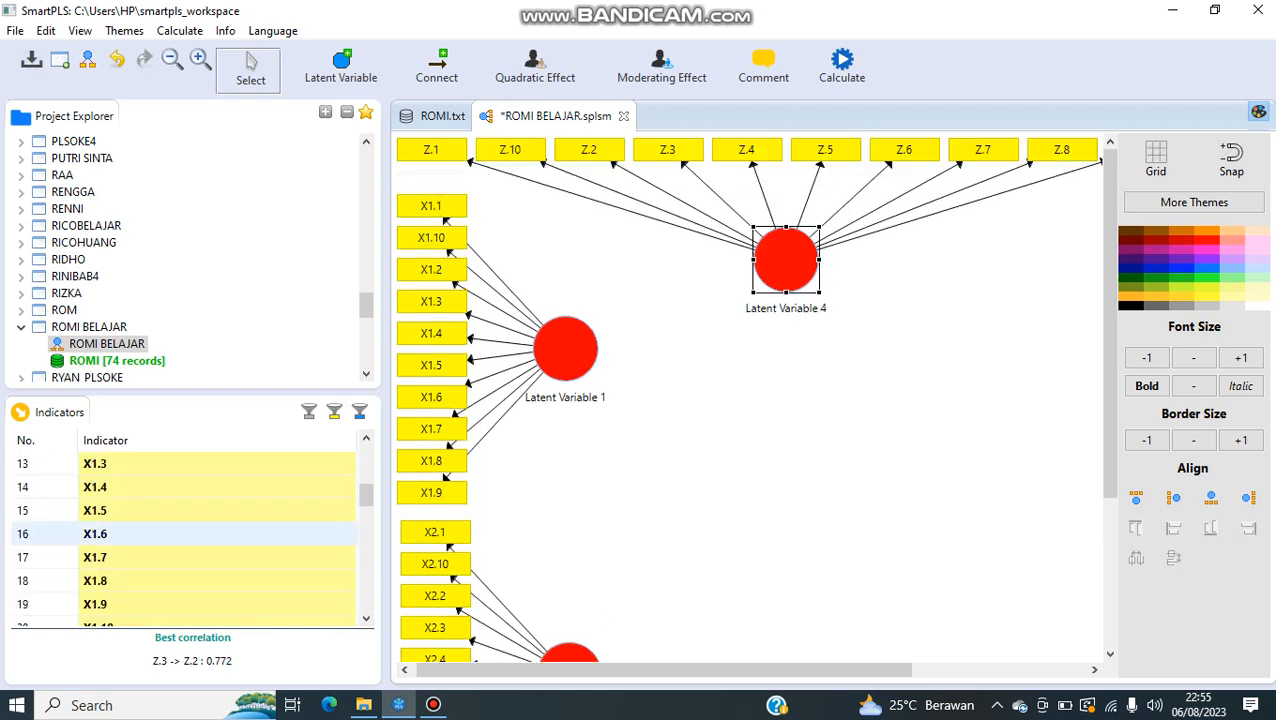
pyautogui.click(130, 464)
pyautogui.hotkey('shift', 'Down')
pyautogui.hotkey('shift', 'Down')
pyautogui.hotkey('shift', 'Down')
pyautogui.hotkey('shift', 'Down')
pyautogui.hotkey('shift', 'Down')
pyautogui.hotkey('shift', 'Down')
pyautogui.hotkey('shift', 'Down')
pyautogui.hotkey('shift', 'Down')
pyautogui.hotkey('shift', 'Down')
pyautogui.hotkey('shift', 'Down')
pyautogui.hotkey('shift', 'Down')
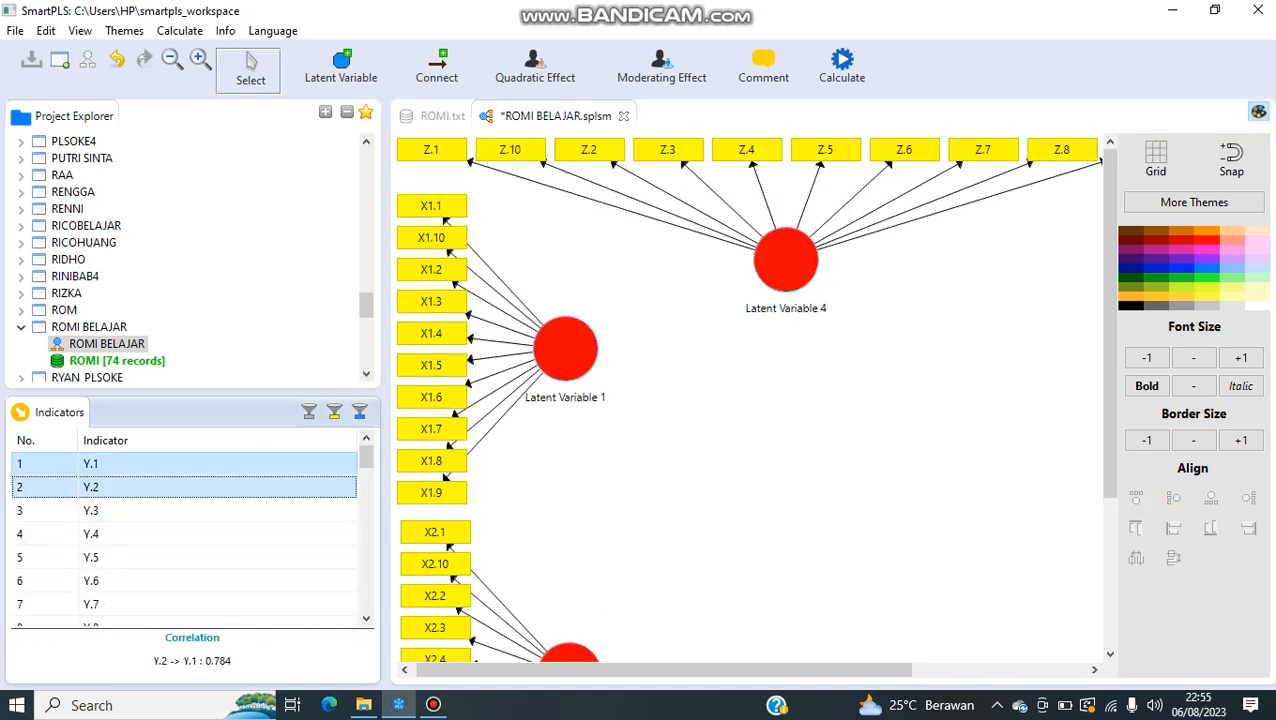
pyautogui.hotkey('shift', 'Up')
pyautogui.hotkey('shift', 'Up')
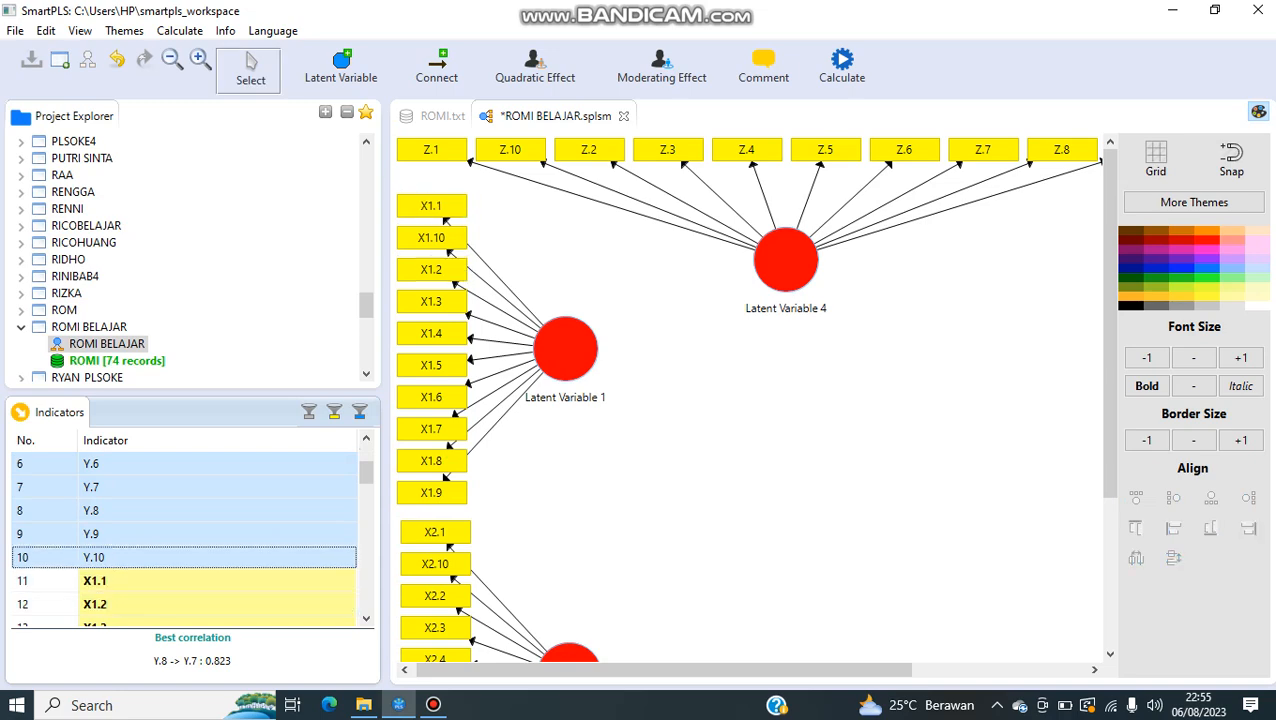
pyautogui.moveTo(150, 510); pyautogui.dragTo(1010, 540)
# Step: Align the Y variable's indicators along its right side and move the variable slightly up and to the left
pyautogui.scroll(-3, 1010, 540)
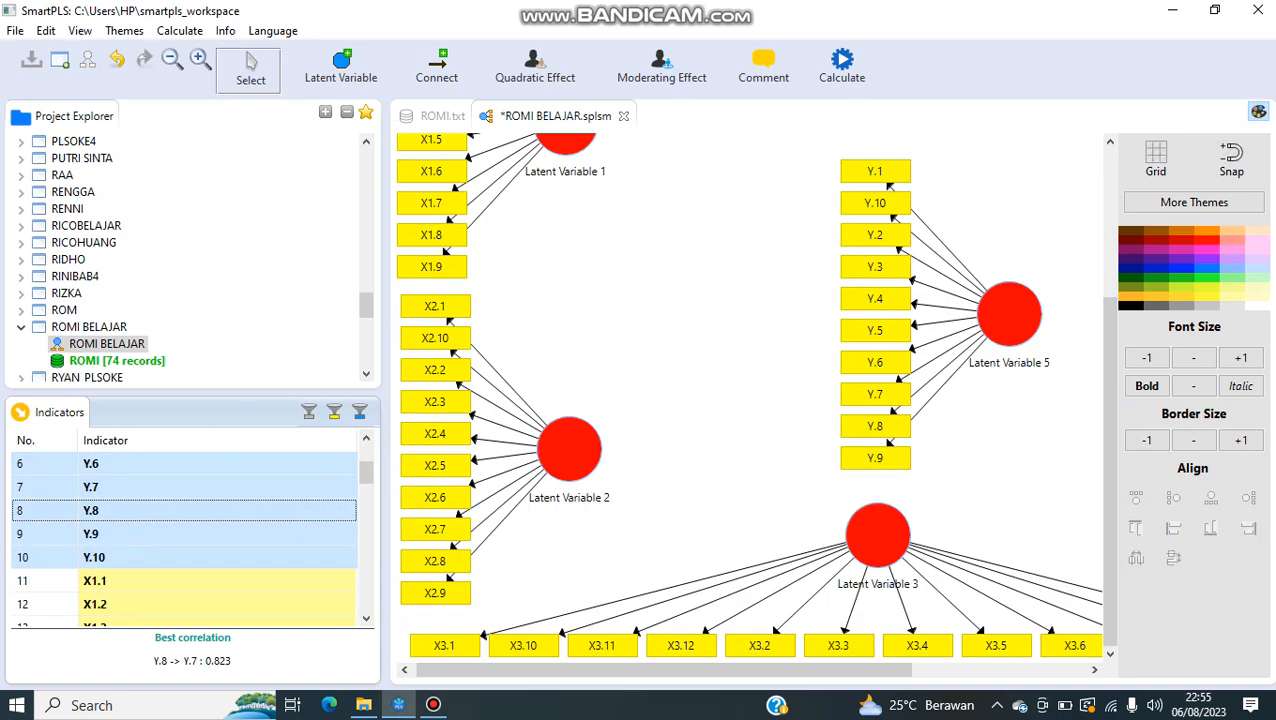
pyautogui.click(990, 315)
pyautogui.rightClick(988, 315)
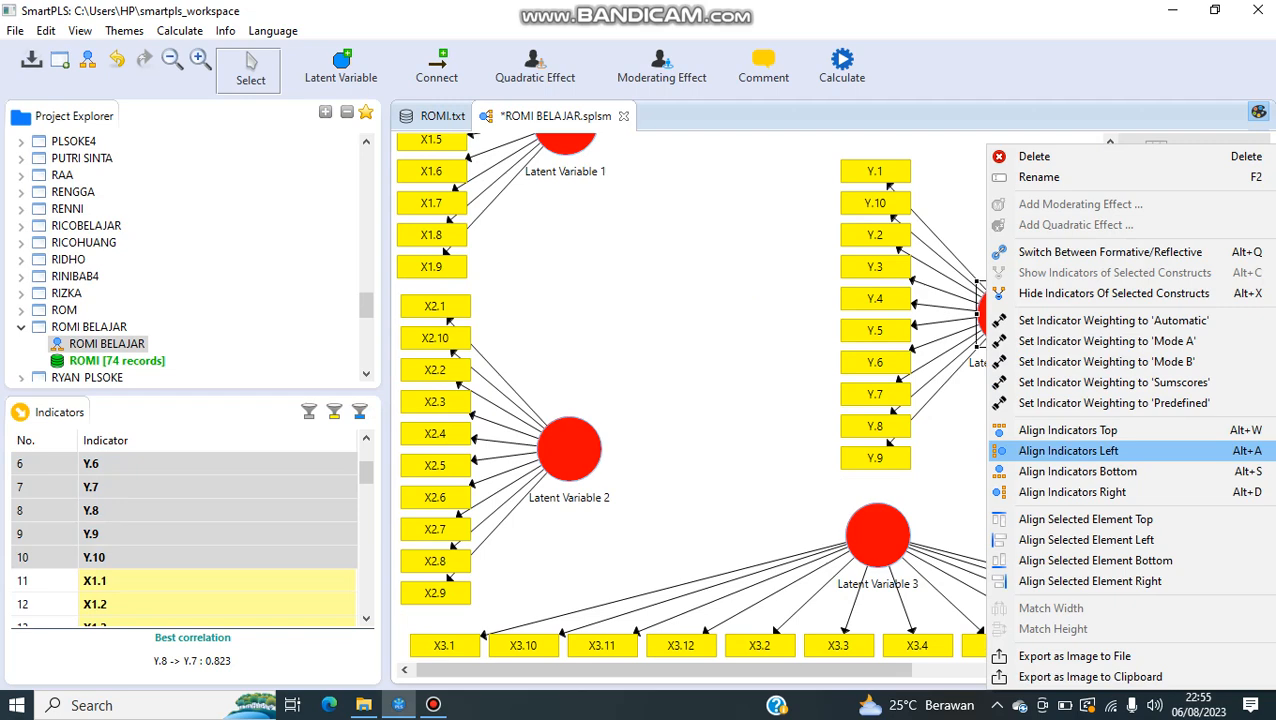
pyautogui.click(1072, 491)
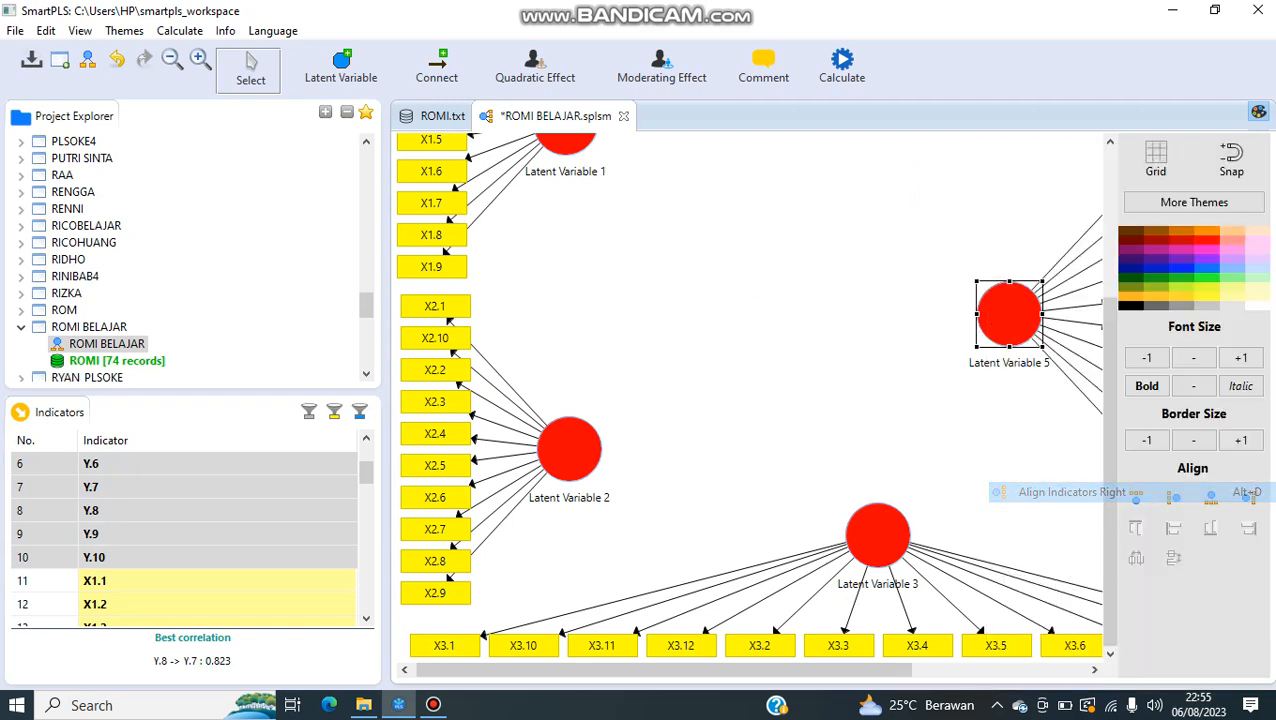
pyautogui.scroll(2, 750, 400)
pyautogui.moveTo(1009, 392); pyautogui.dragTo(1003, 357)
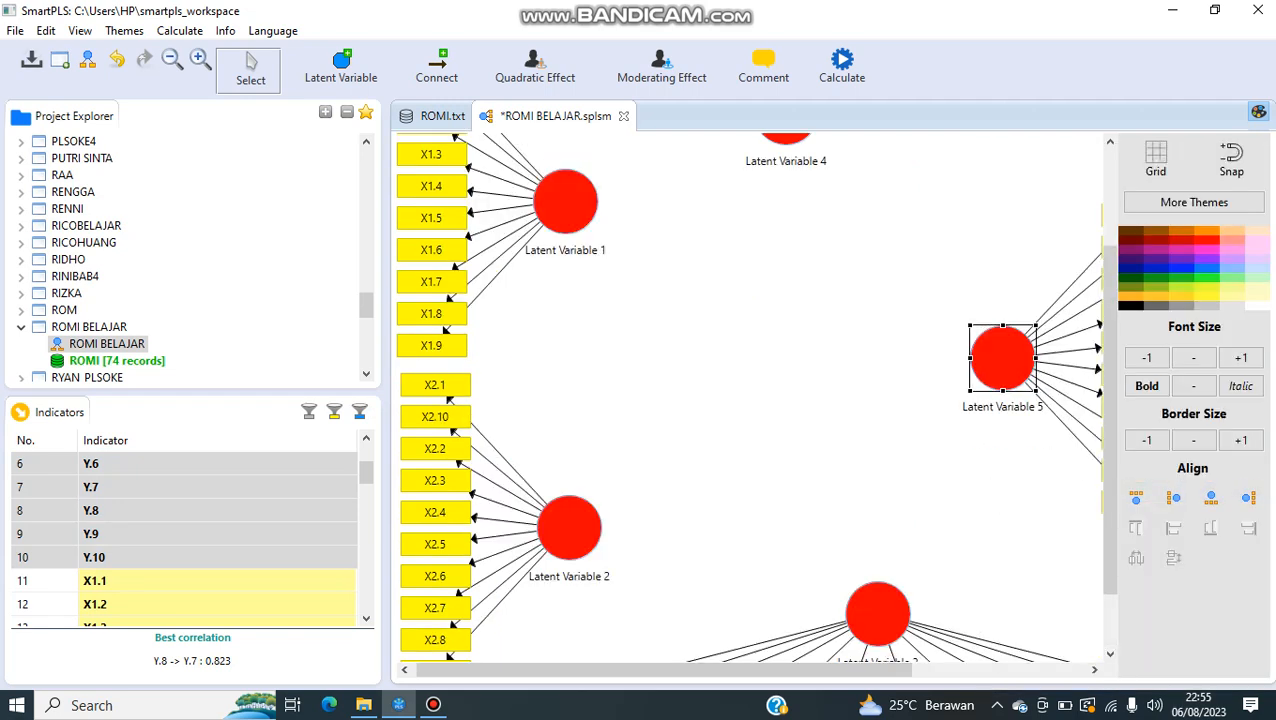
# Step: Draw paths from the X1, X2 and X3 latent variables to the Z latent variable
pyautogui.click(437, 69)
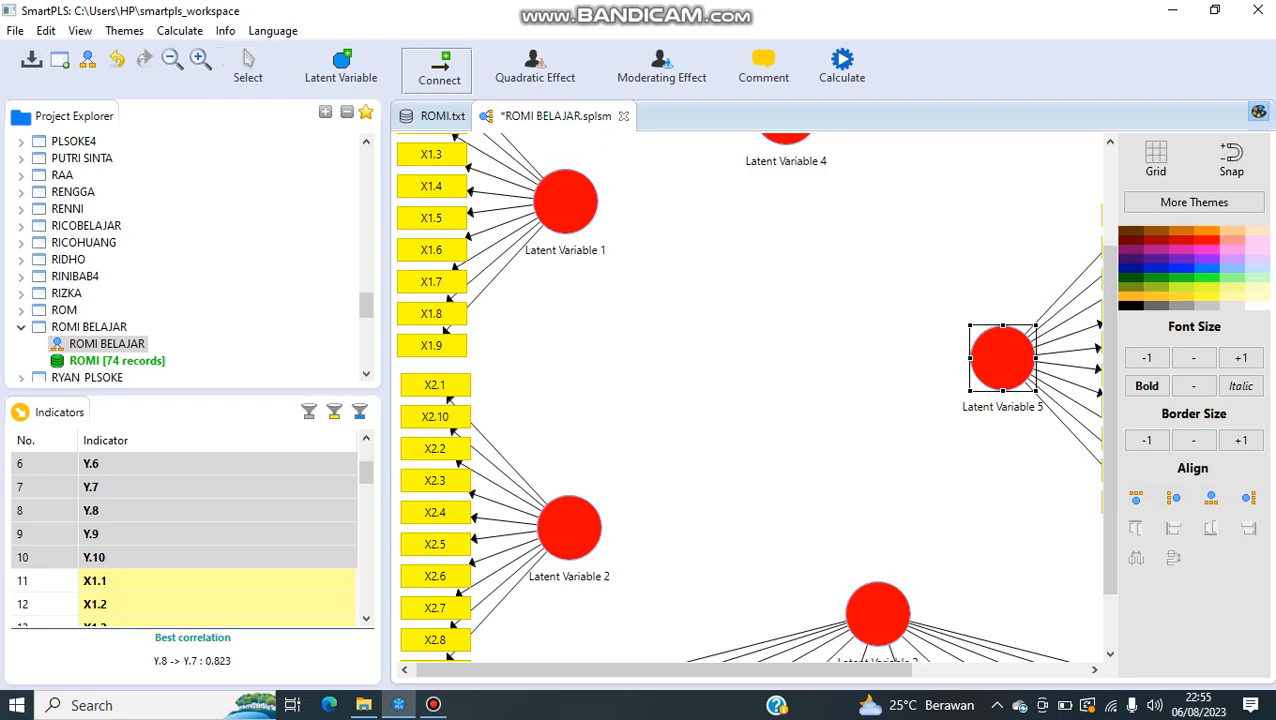
pyautogui.scroll(2, 750, 400)
pyautogui.scroll(2, 750, 400)
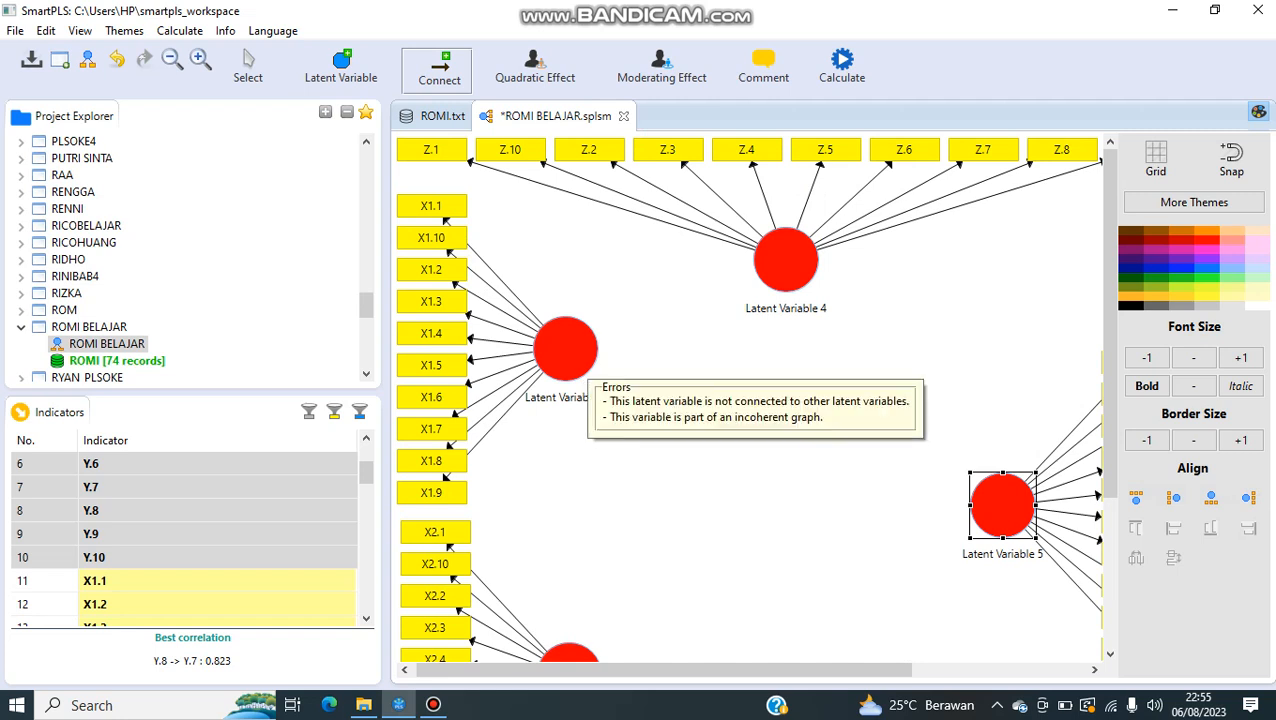
pyautogui.scroll(-6, 750, 400)
pyautogui.click(569, 449)
pyautogui.scroll(5, 620, 422)
pyautogui.click(783, 260)
pyautogui.scroll(-5, 783, 262)
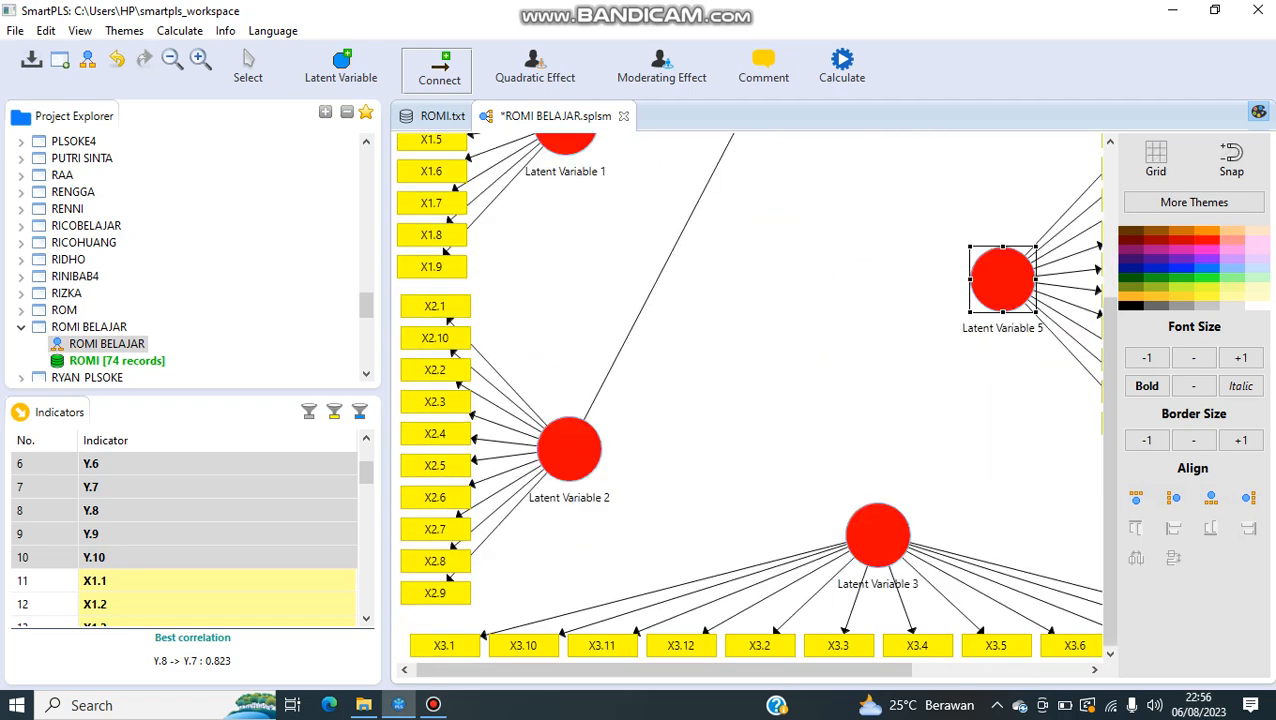
pyautogui.click(877, 535)
pyautogui.scroll(5, 868, 480)
pyautogui.click(788, 263)
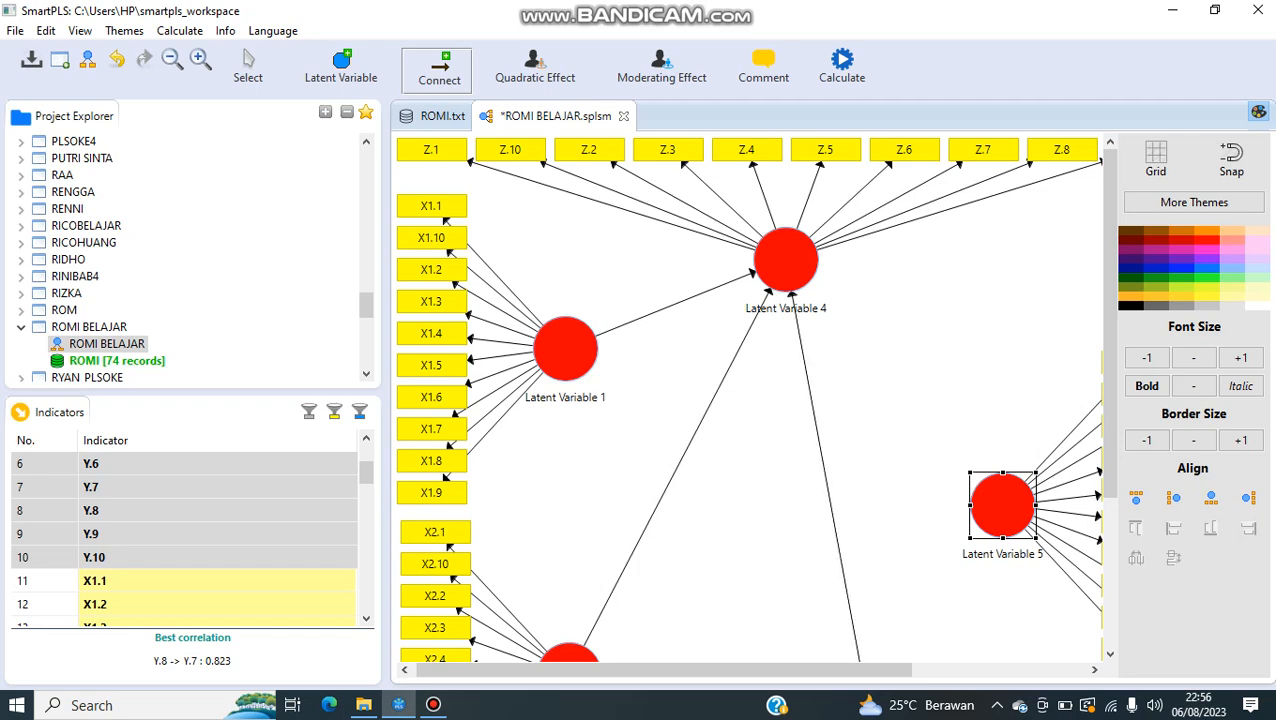
# Step: Draw paths from the X1, X2 and X3 latent variables to the Y latent variable
pyautogui.click(568, 352)
pyautogui.click(998, 503)
pyautogui.scroll(-4, 998, 503)
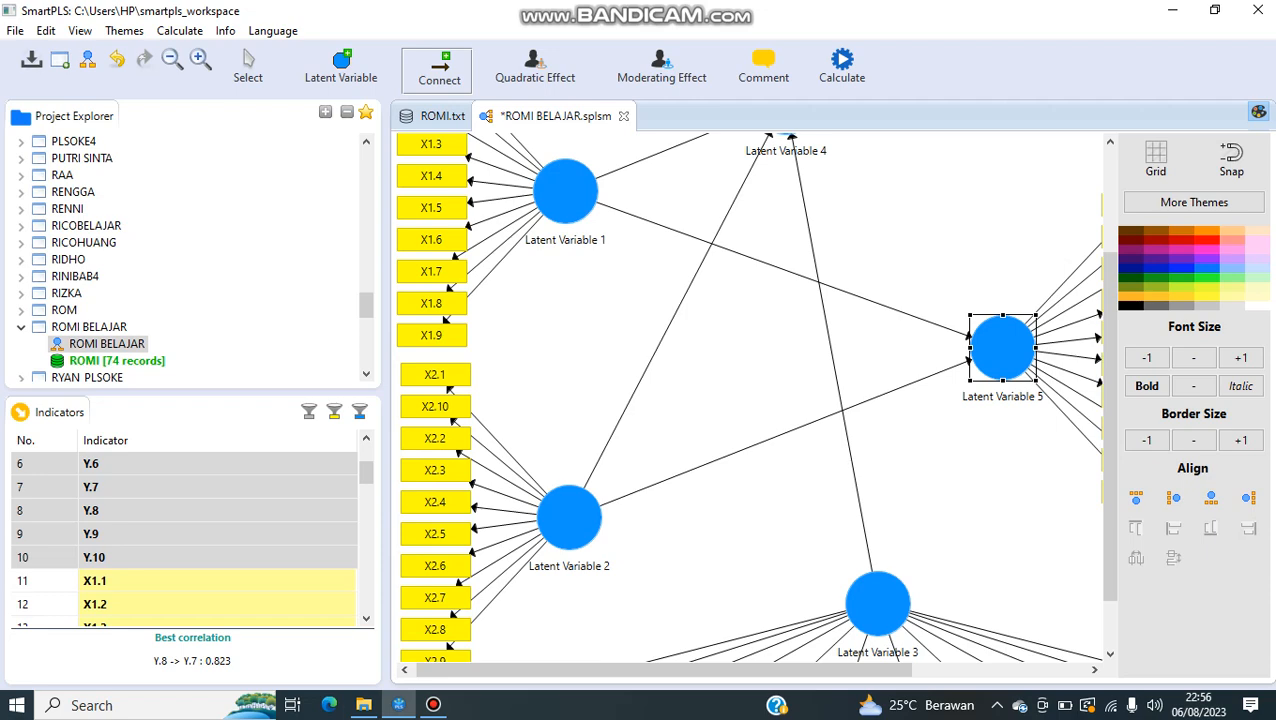
pyautogui.scroll(-2, 998, 350)
pyautogui.click(878, 535)
pyautogui.click(998, 286)
# Step: Draw a path from the Z latent variable to the Y latent variable and leave connection mode
pyautogui.scroll(5, 998, 286)
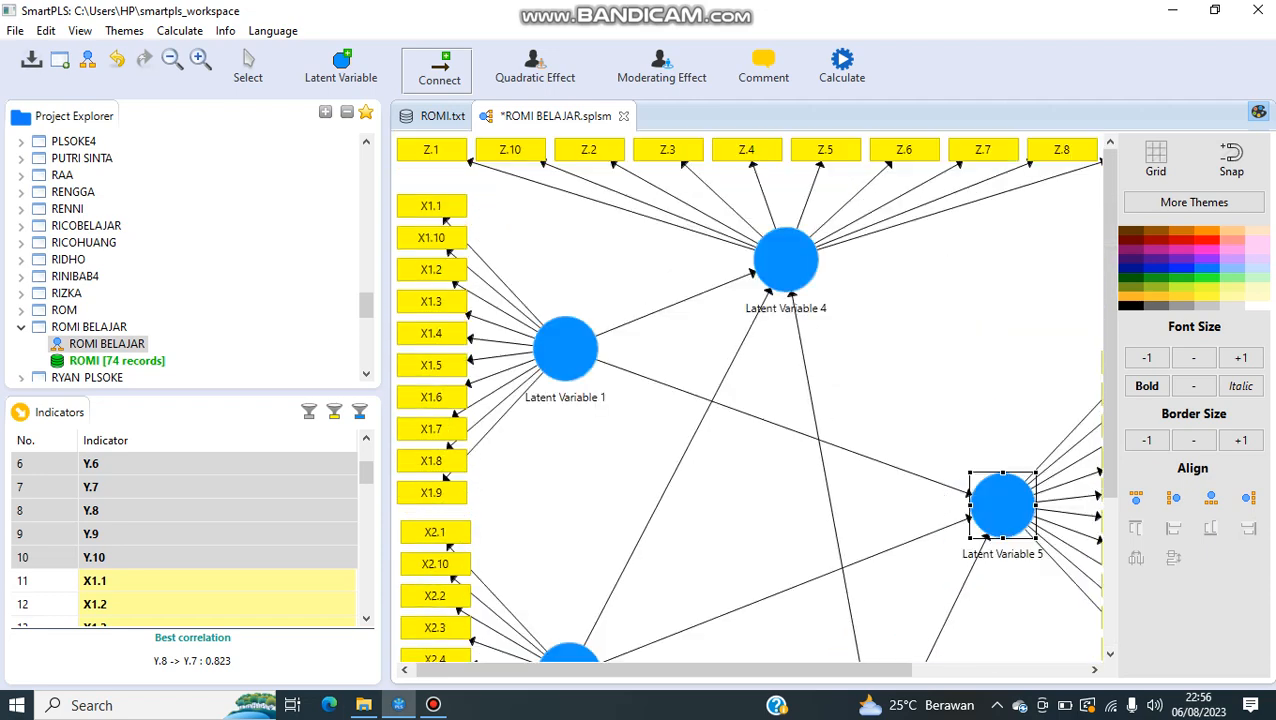
pyautogui.click(786, 262)
pyautogui.click(998, 503)
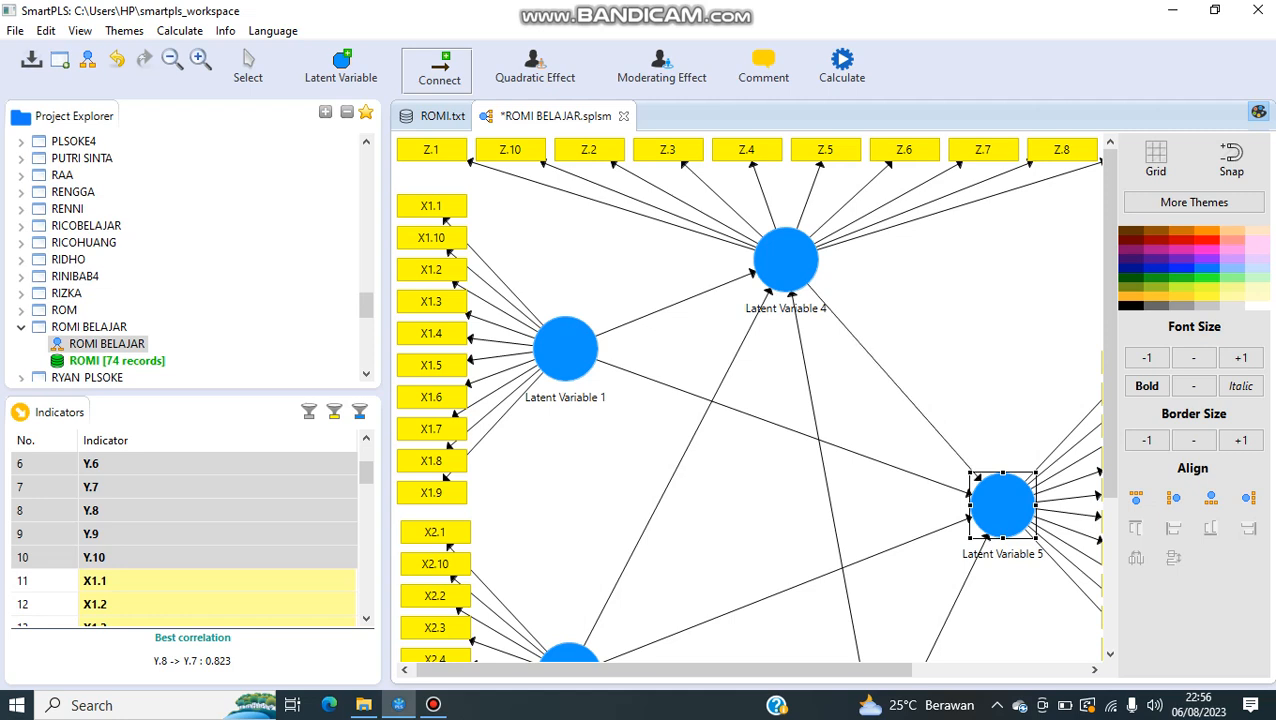
pyautogui.click(248, 67)
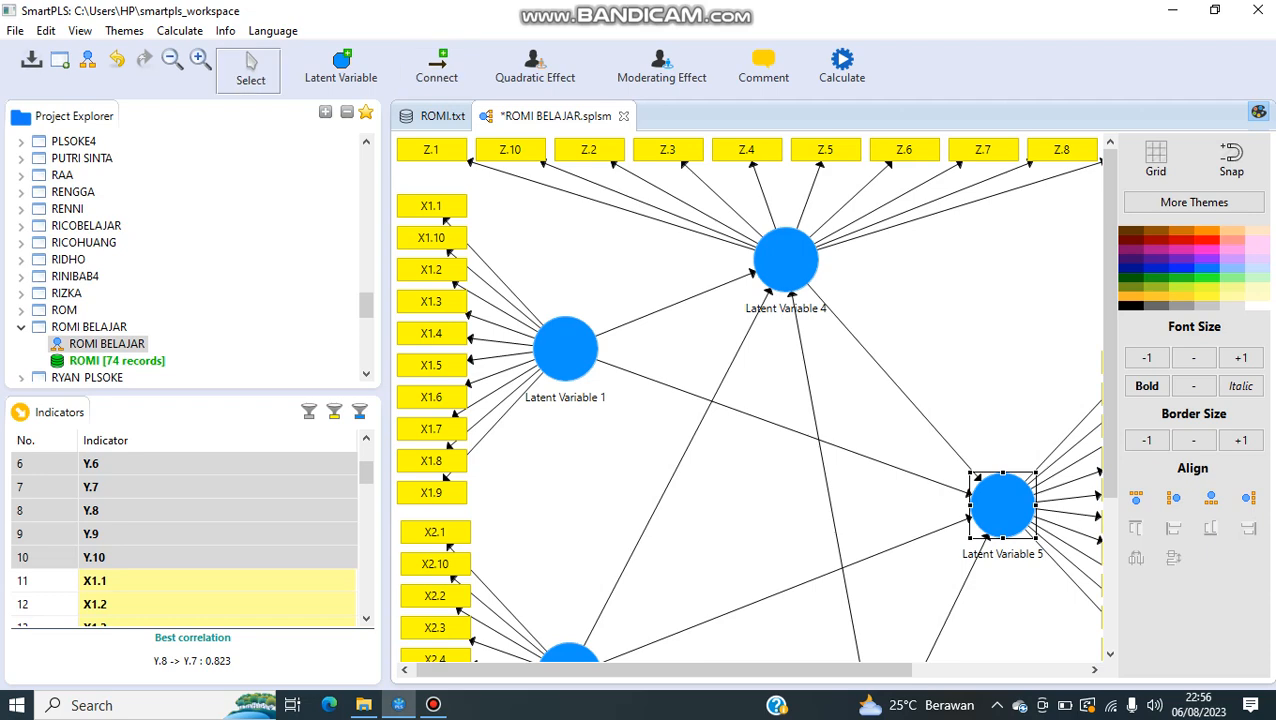
# Step: Rename Latent Variable 1 as X1
pyautogui.scroll(-2, 750, 400)
pyautogui.click(566, 270)
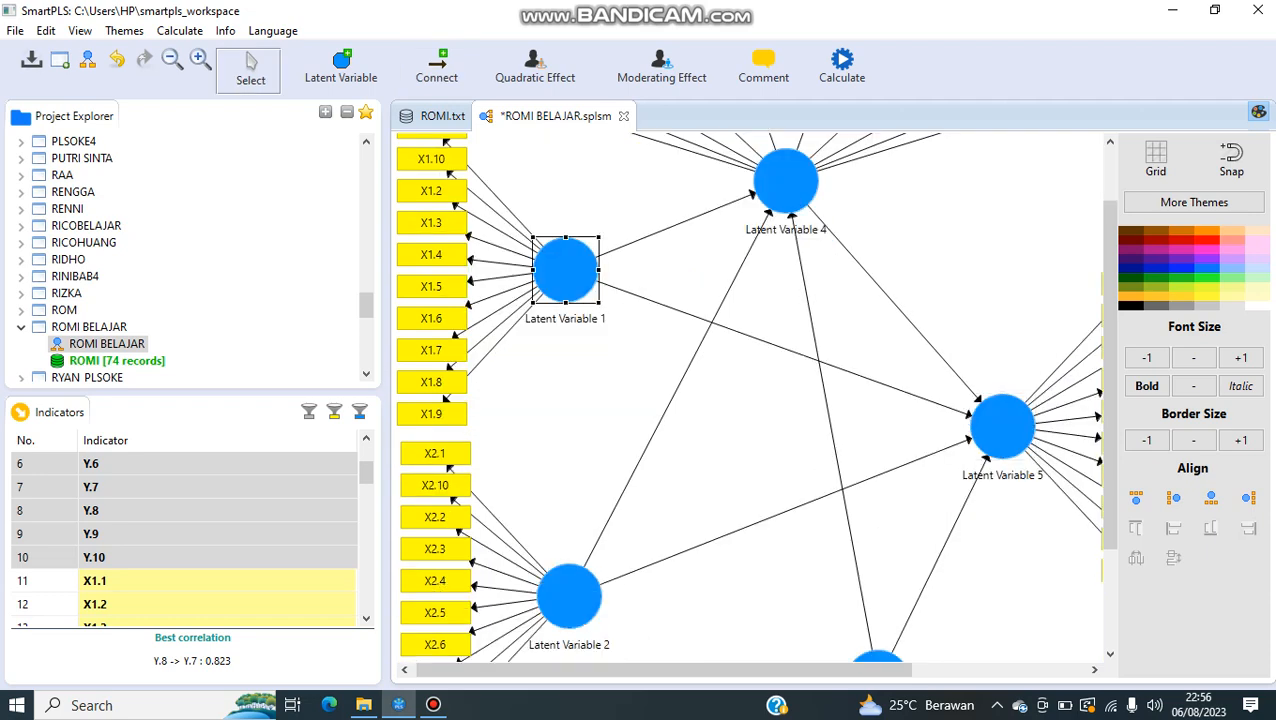
pyautogui.rightClick(572, 268)
pyautogui.click(620, 176)
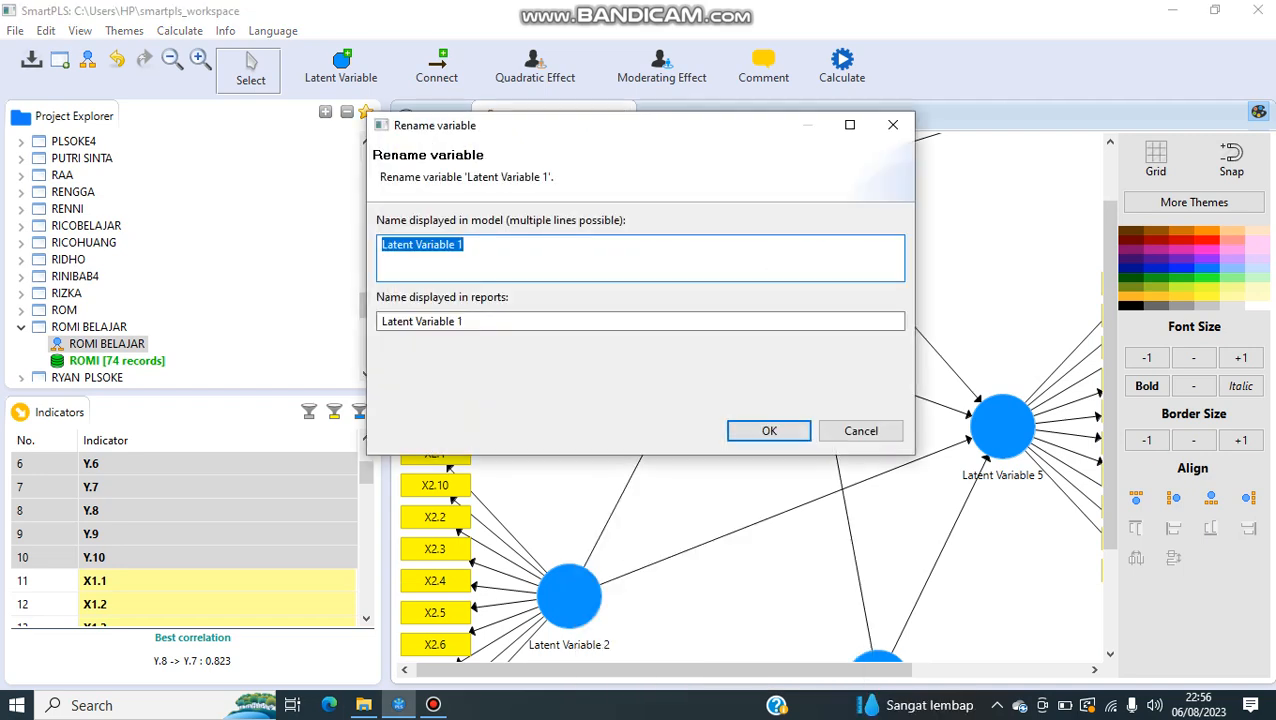
pyautogui.write('X1')
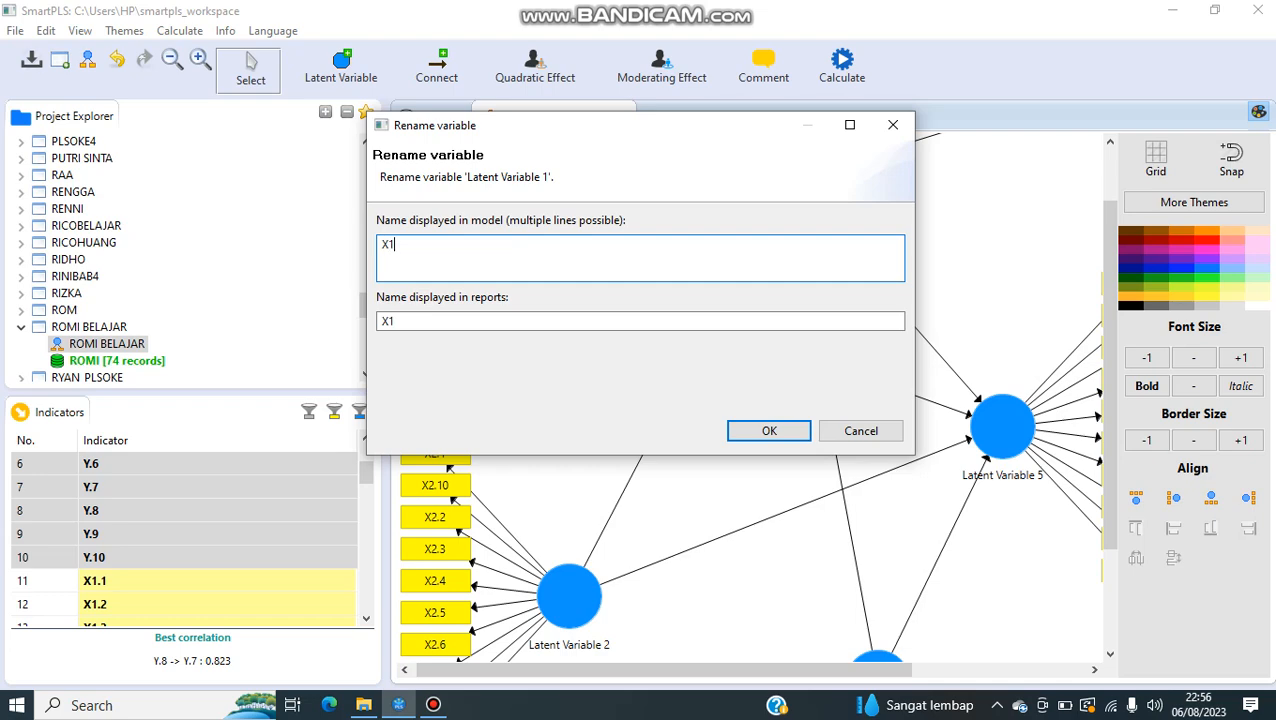
pyautogui.press('Return')
# Step: Rename Latent Variable 2 as X2
pyautogui.click(560, 440)
pyautogui.rightClick(558, 432)
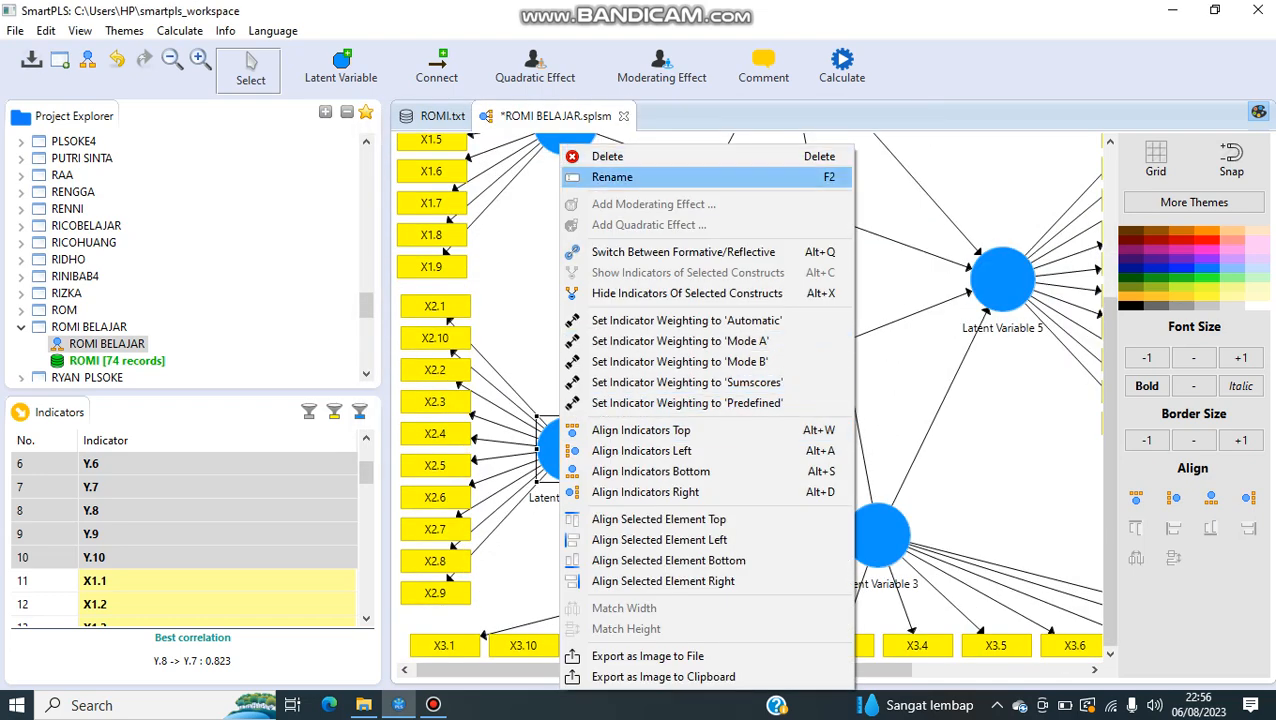
pyautogui.click(612, 177)
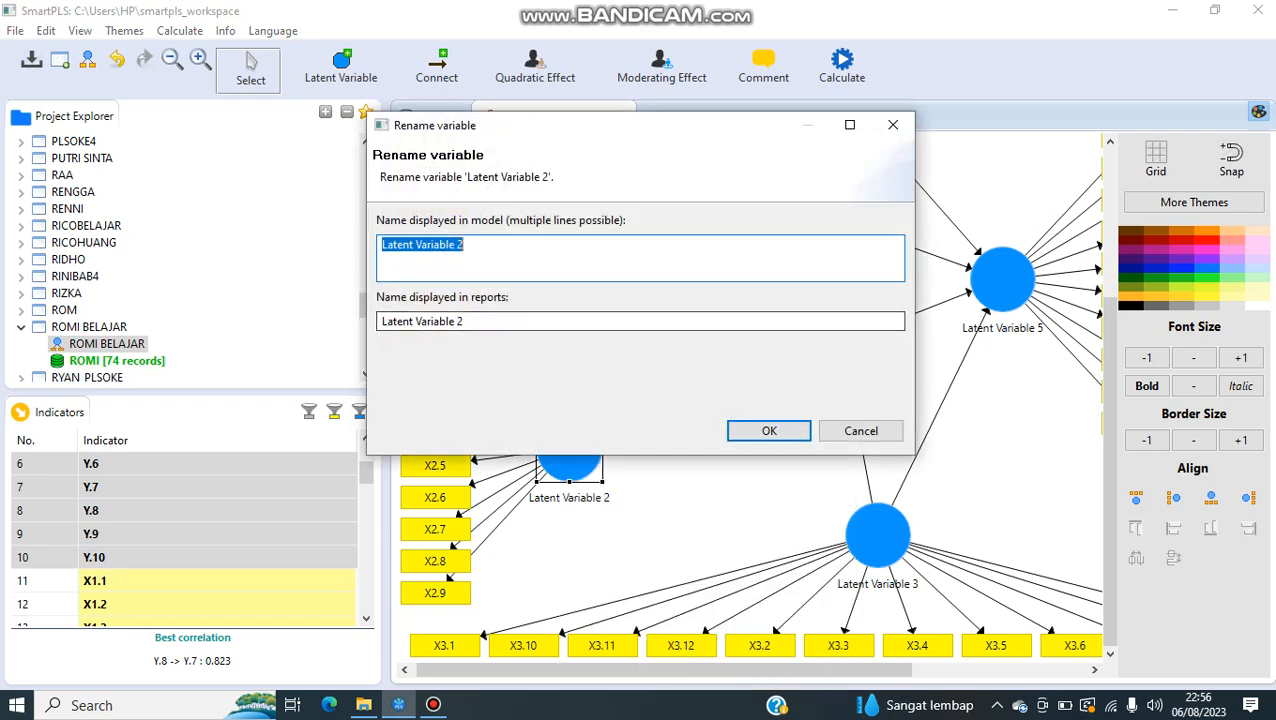
pyautogui.write('X2')
pyautogui.click(769, 430)
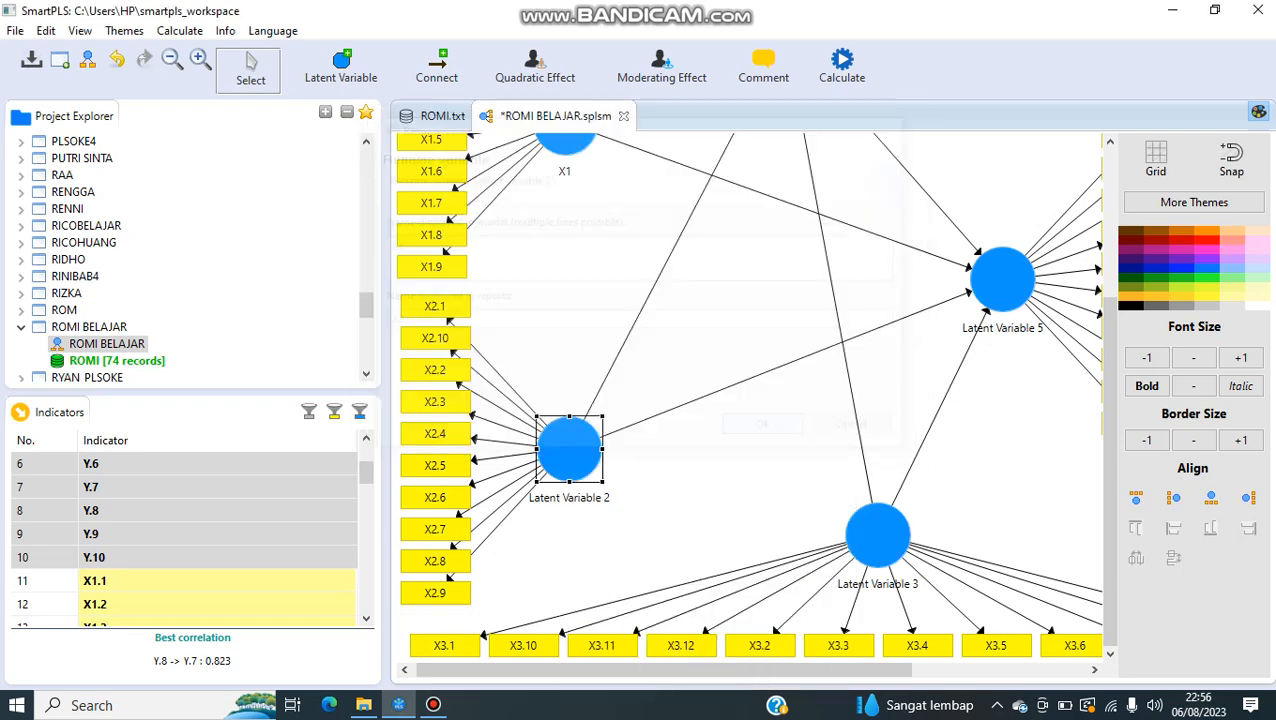
# Step: Rename Latent Variable 3 as X3
pyautogui.click(875, 535)
pyautogui.rightClick(866, 535)
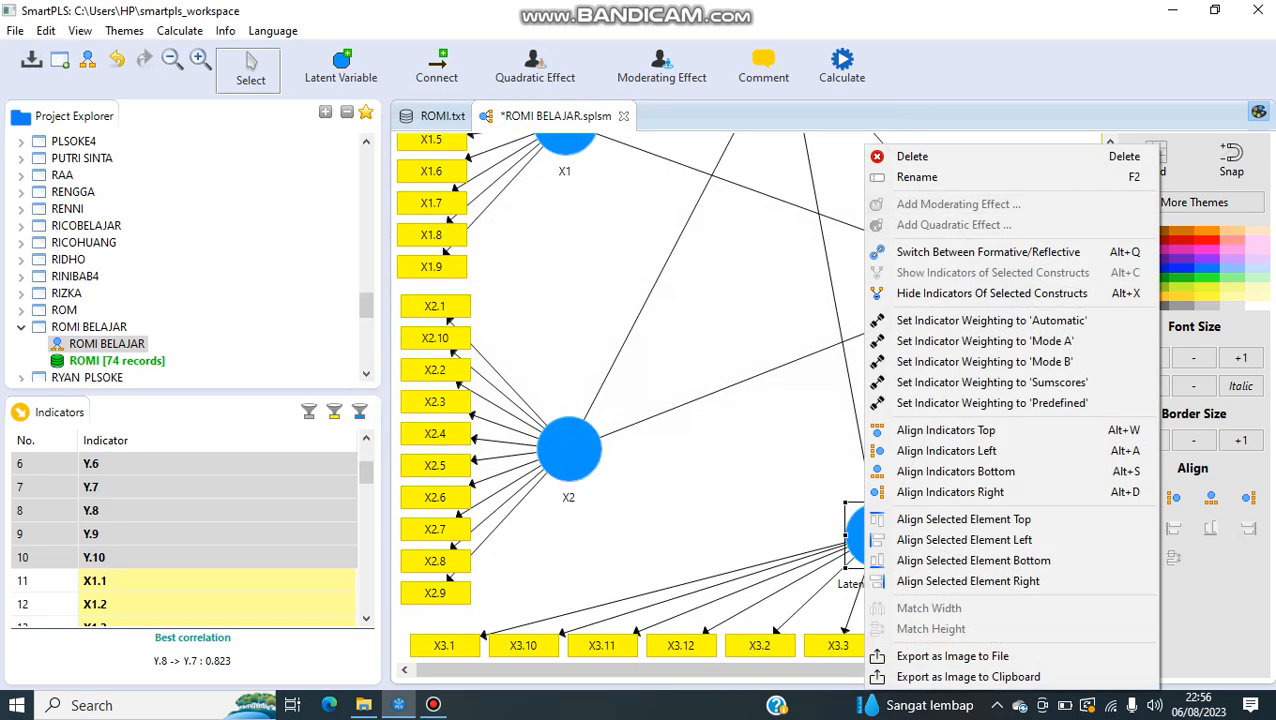
pyautogui.click(917, 177)
pyautogui.write('X3')
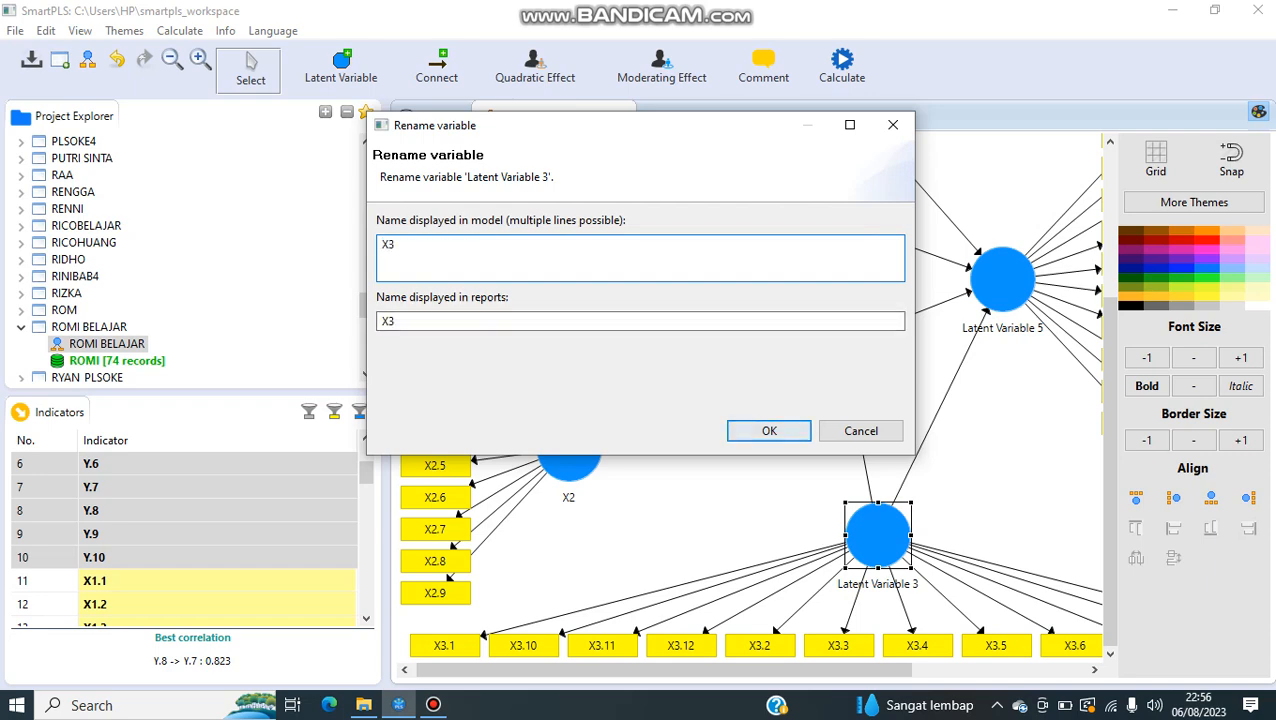
pyautogui.click(769, 430)
# Step: Rename Latent Variable 4 as Z
pyautogui.scroll(3, 700, 400)
pyautogui.click(785, 190)
pyautogui.rightClick(778, 192)
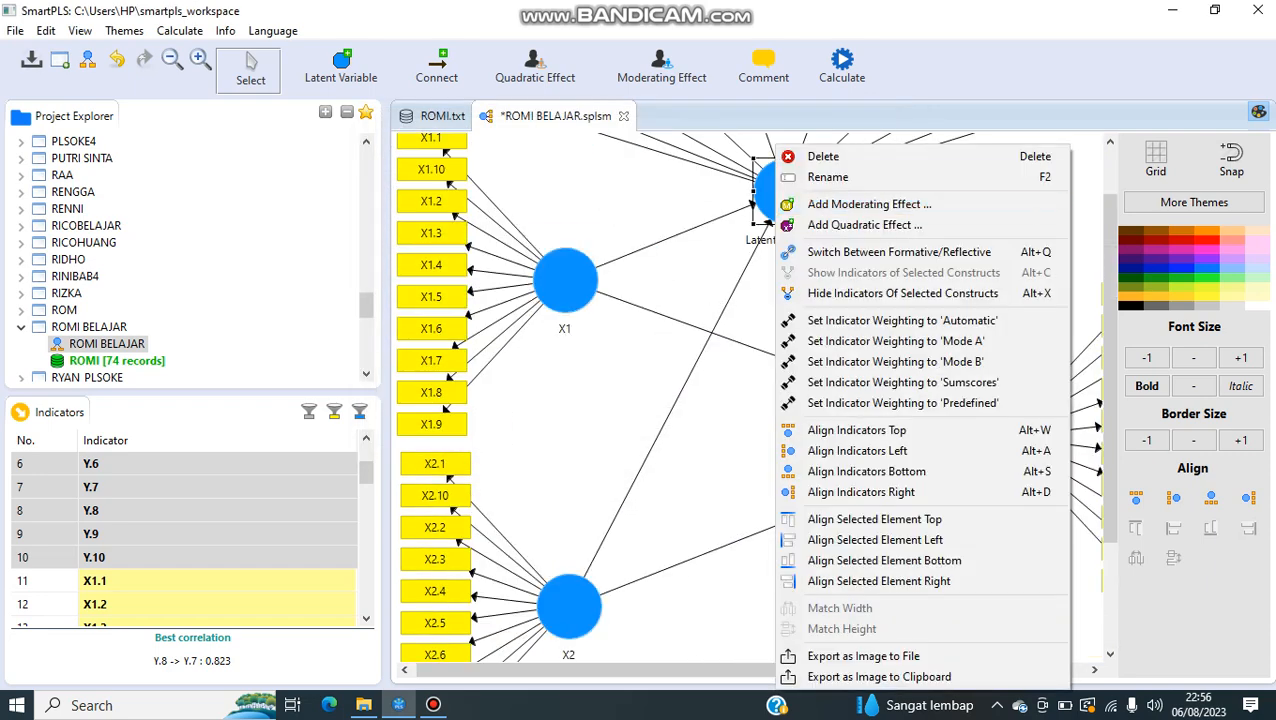
pyautogui.click(830, 177)
pyautogui.write('Z')
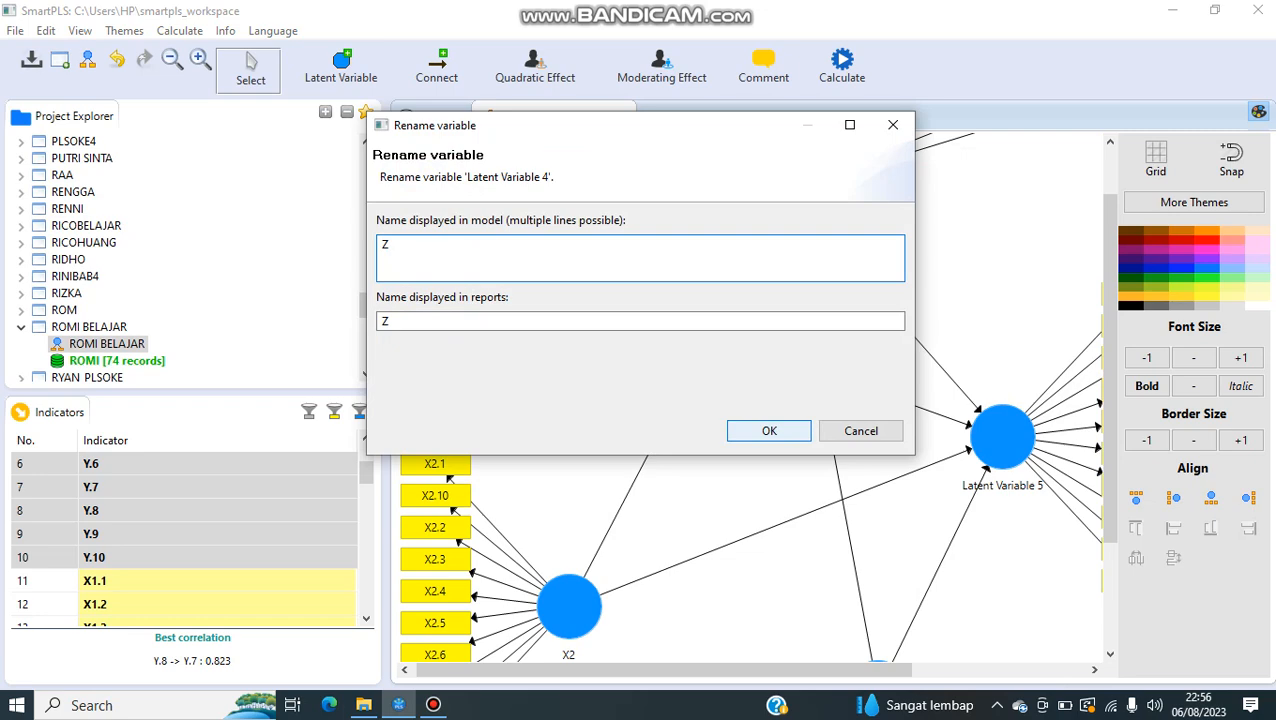
pyautogui.click(769, 430)
# Step: Rename Latent Variable 5 as Y
pyautogui.click(1000, 435)
pyautogui.rightClick(988, 438)
pyautogui.click(1039, 177)
pyautogui.write('Y')
pyautogui.click(769, 430)
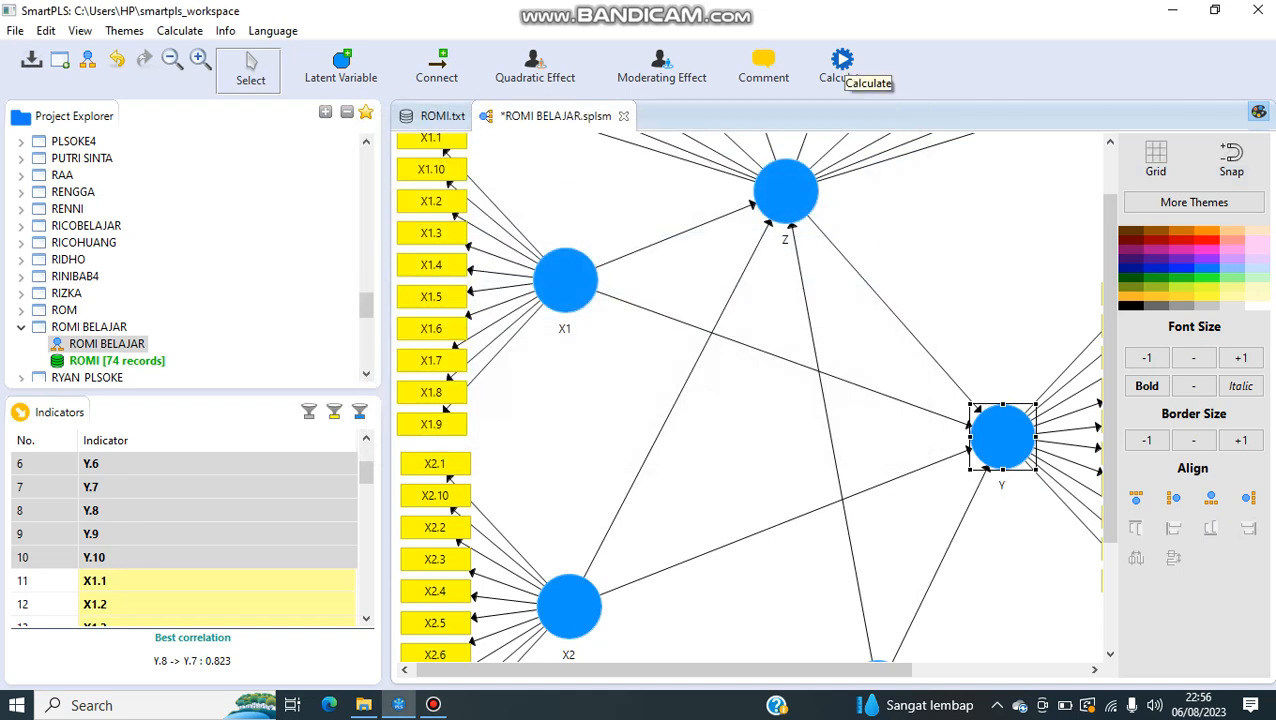
# Step: Run the PLS Algorithm calculation on the completed path model
pyautogui.click(843, 62)
pyautogui.click(880, 66)
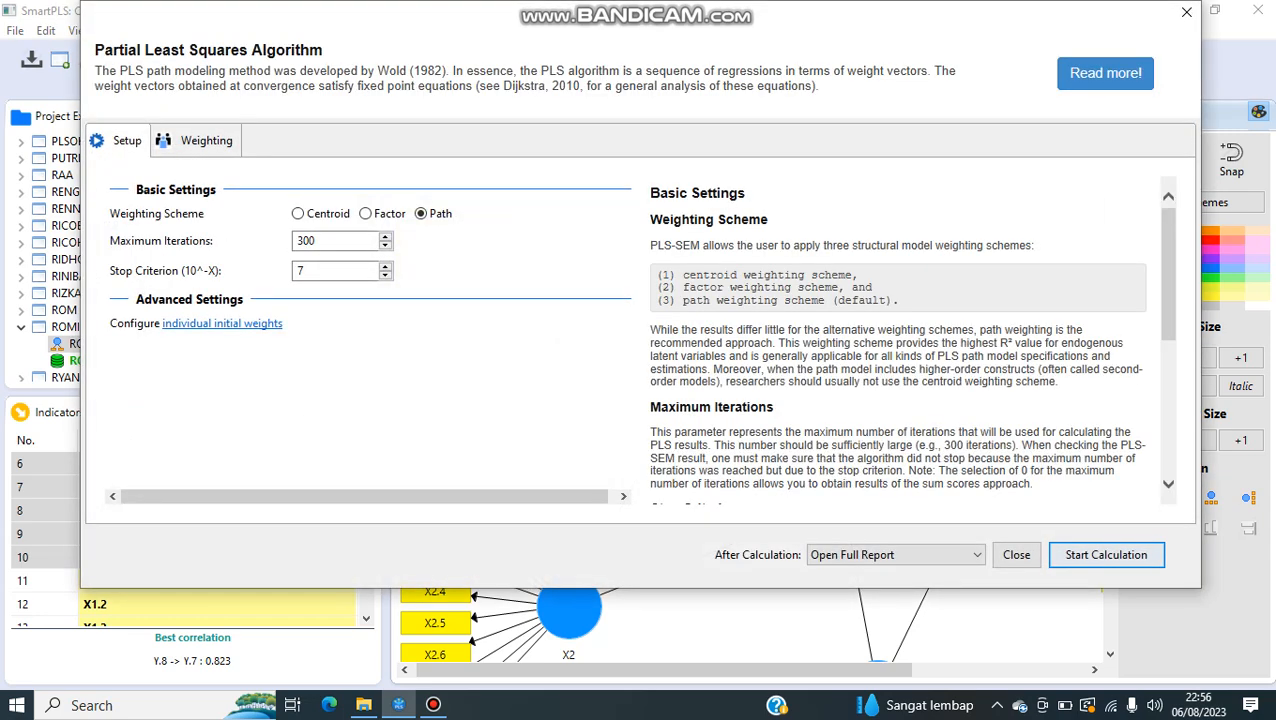
pyautogui.click(1106, 554)
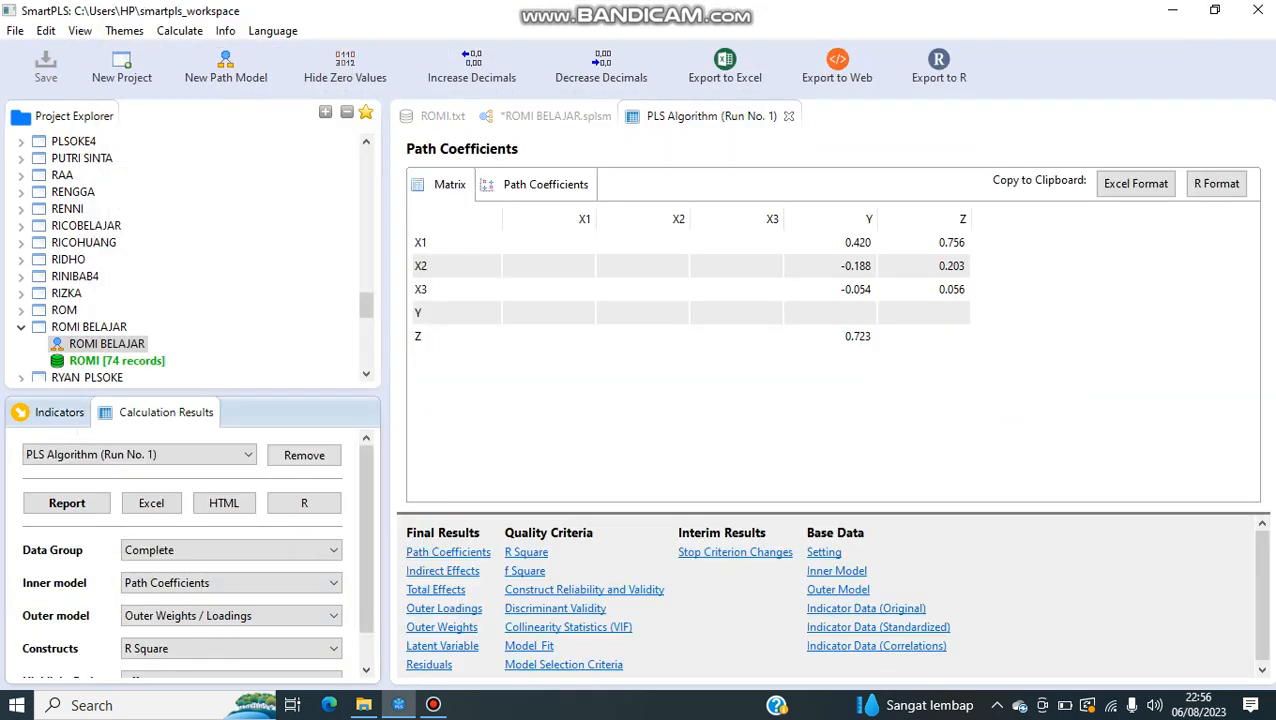
# Step: Review the outer loadings of all X1, X2, X3, Y and Z indicators in the PLS Algorithm report
pyautogui.click(444, 608)
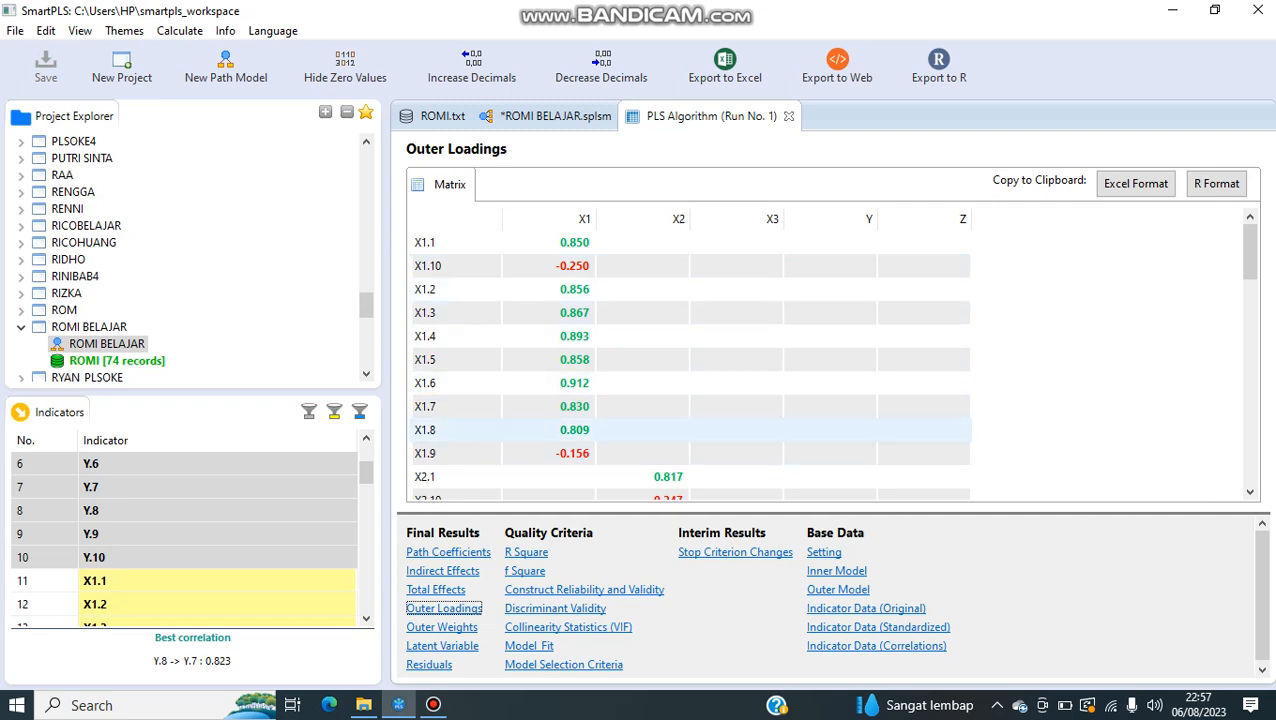
pyautogui.scroll(-3, 690, 440)
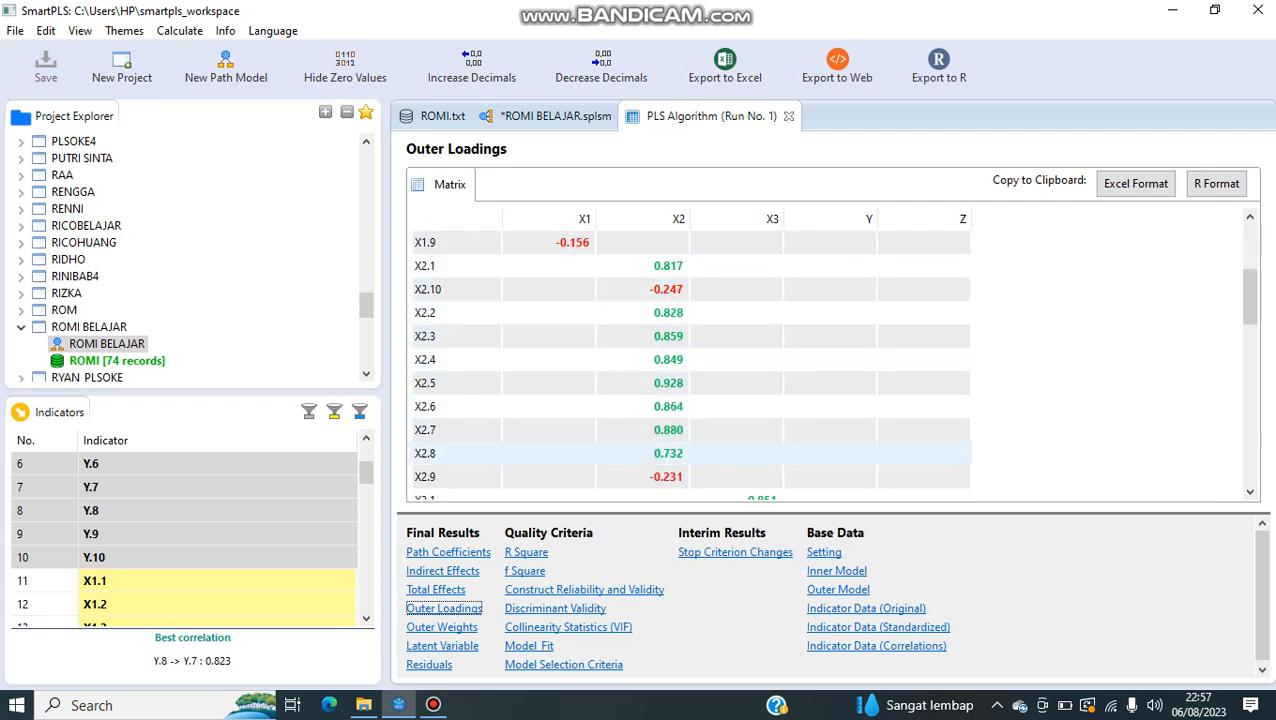
pyautogui.scroll(-7, 690, 440)
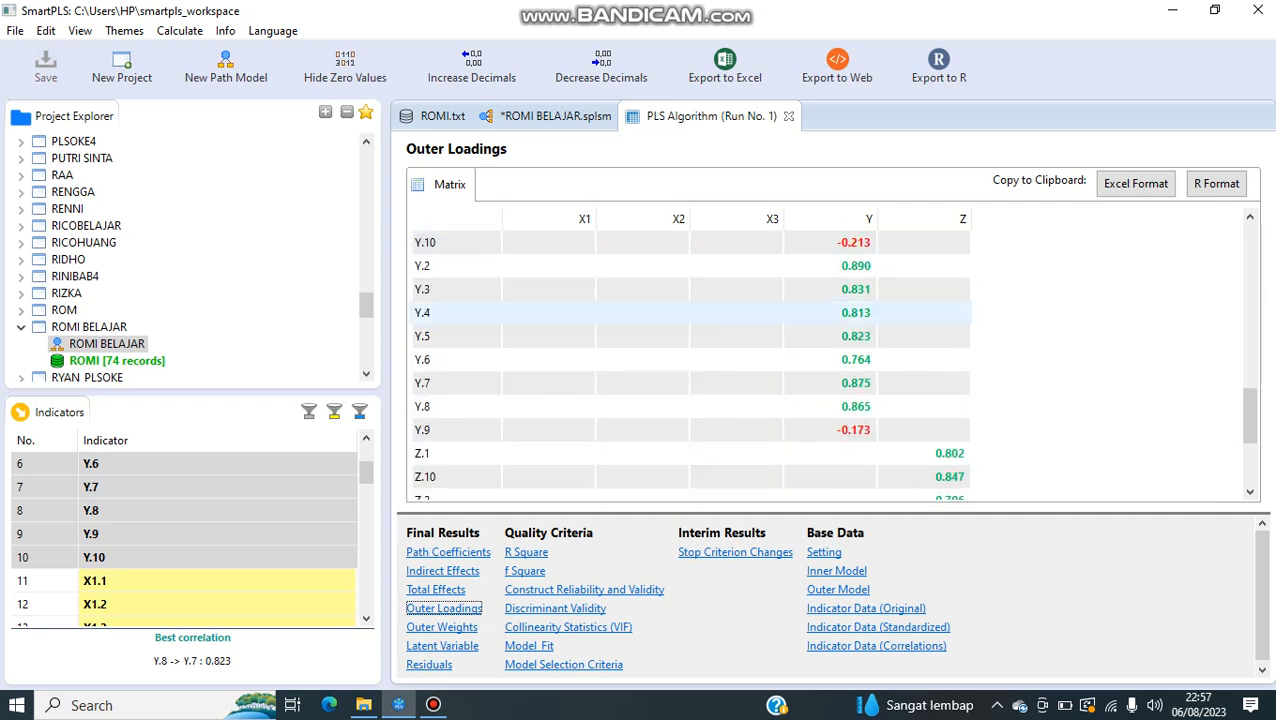
pyautogui.scroll(-3, 690, 430)
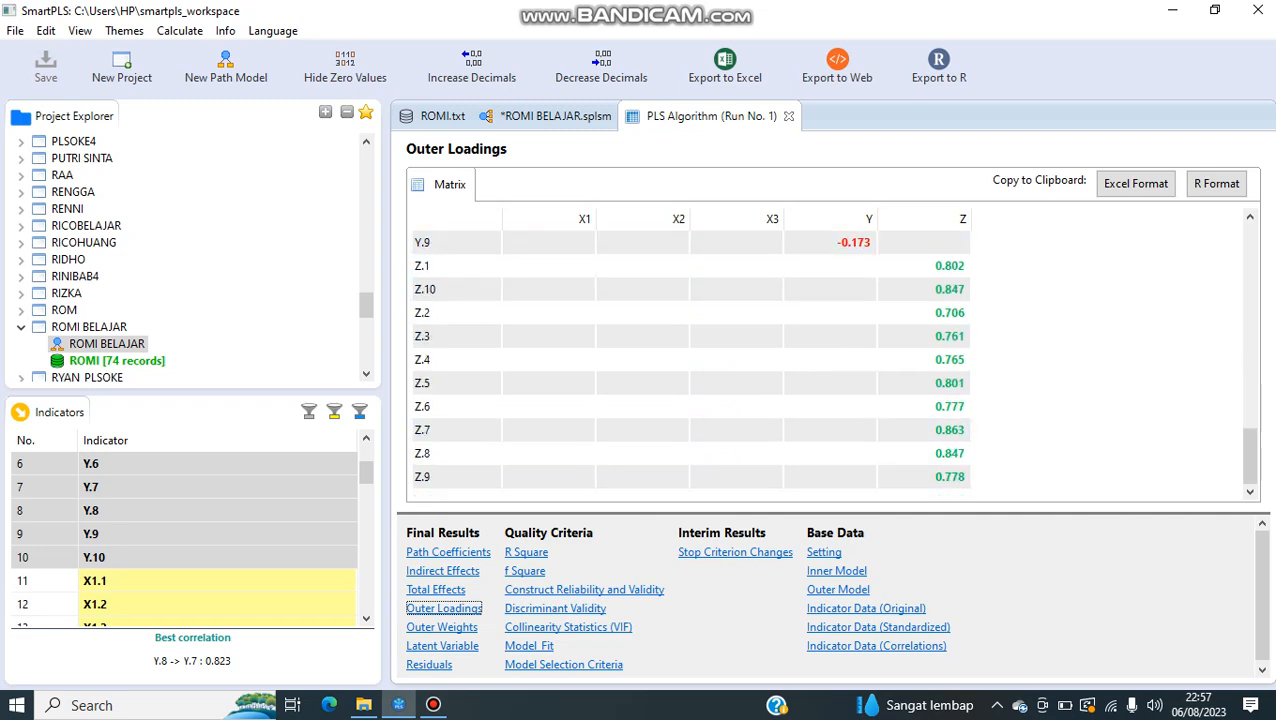
pyautogui.scroll(6, 690, 350)
# Step: Return to the ROMI BELAJAR model diagram and examine the loadings and path coefficients on it
pyautogui.click(555, 116)
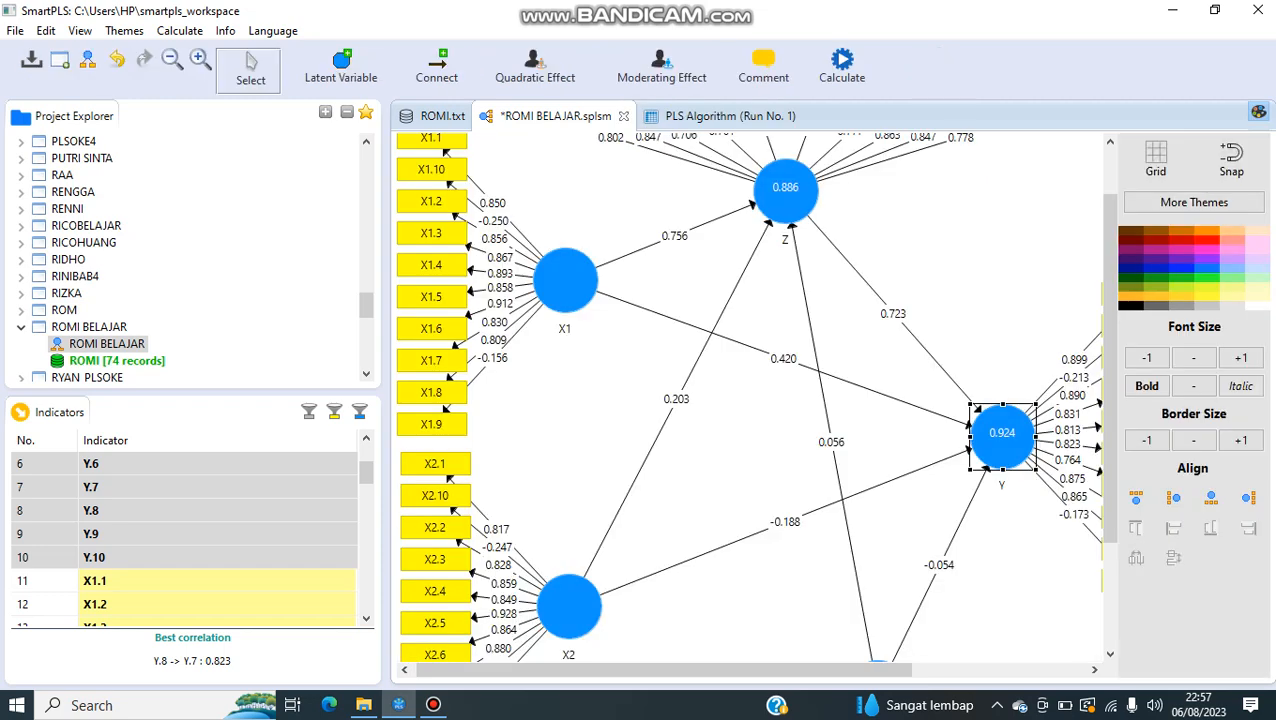
pyautogui.scroll(2, 750, 397)
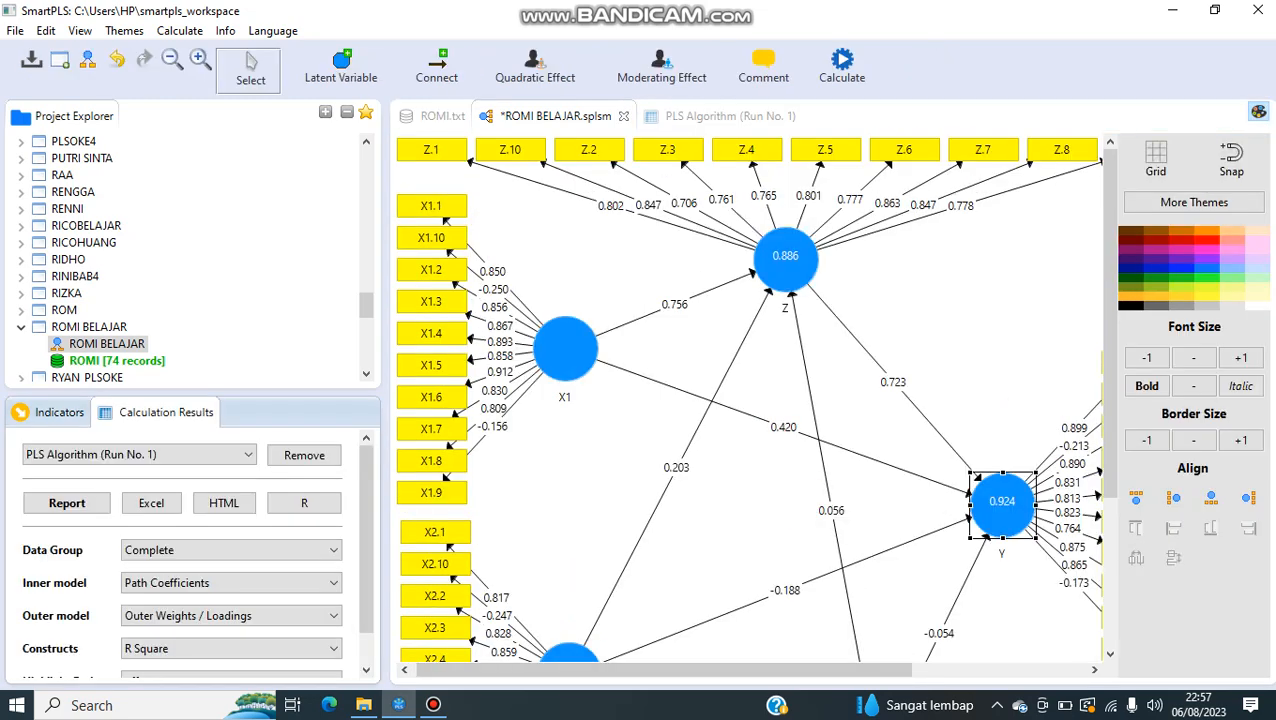
pyautogui.click(720, 530)
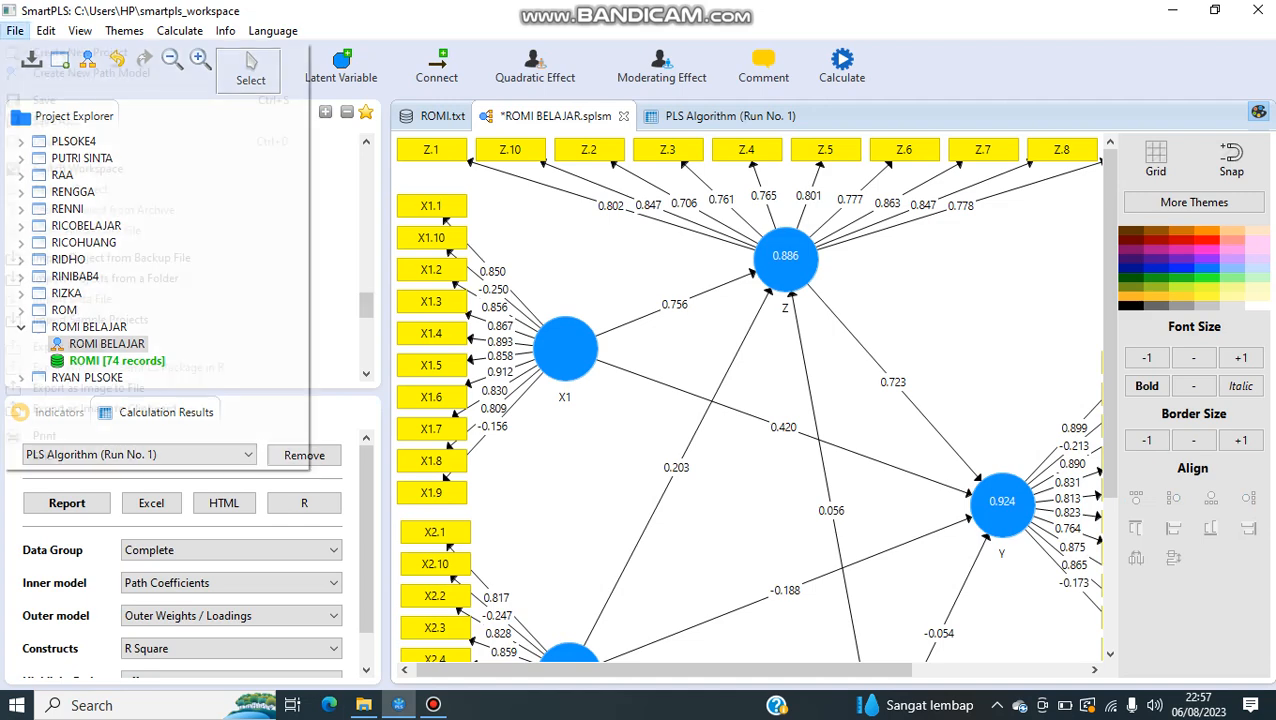
# Step: Start exporting the model diagram as a PNG image and go to the SKRIPSI THP 4-8 folder as its destination
pyautogui.click(15, 30)
pyautogui.click(88, 387)
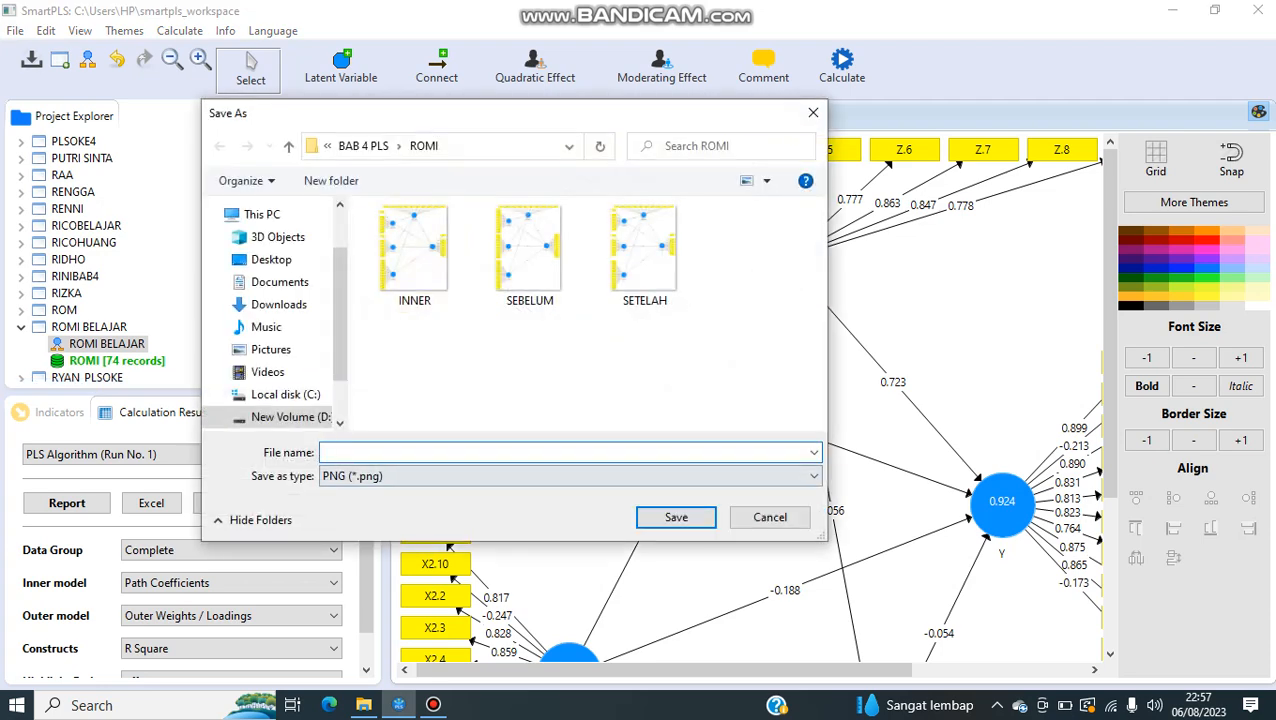
pyautogui.click(363, 145)
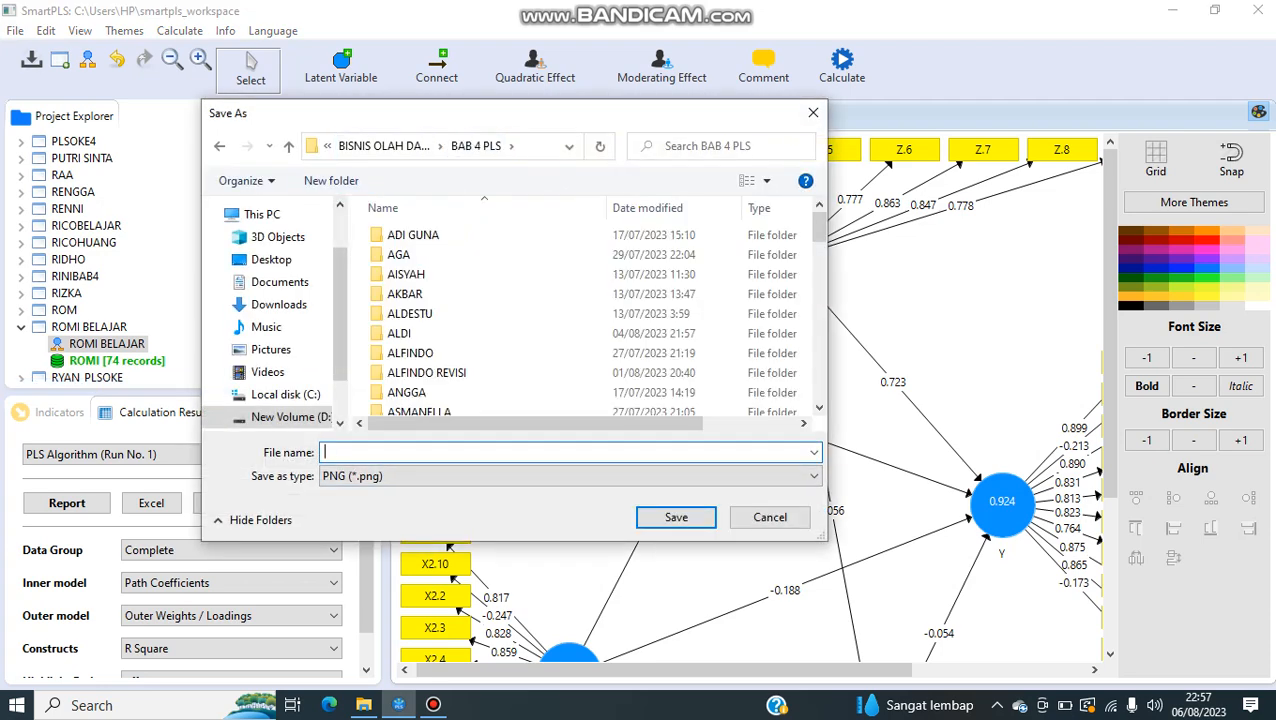
pyautogui.click(384, 145)
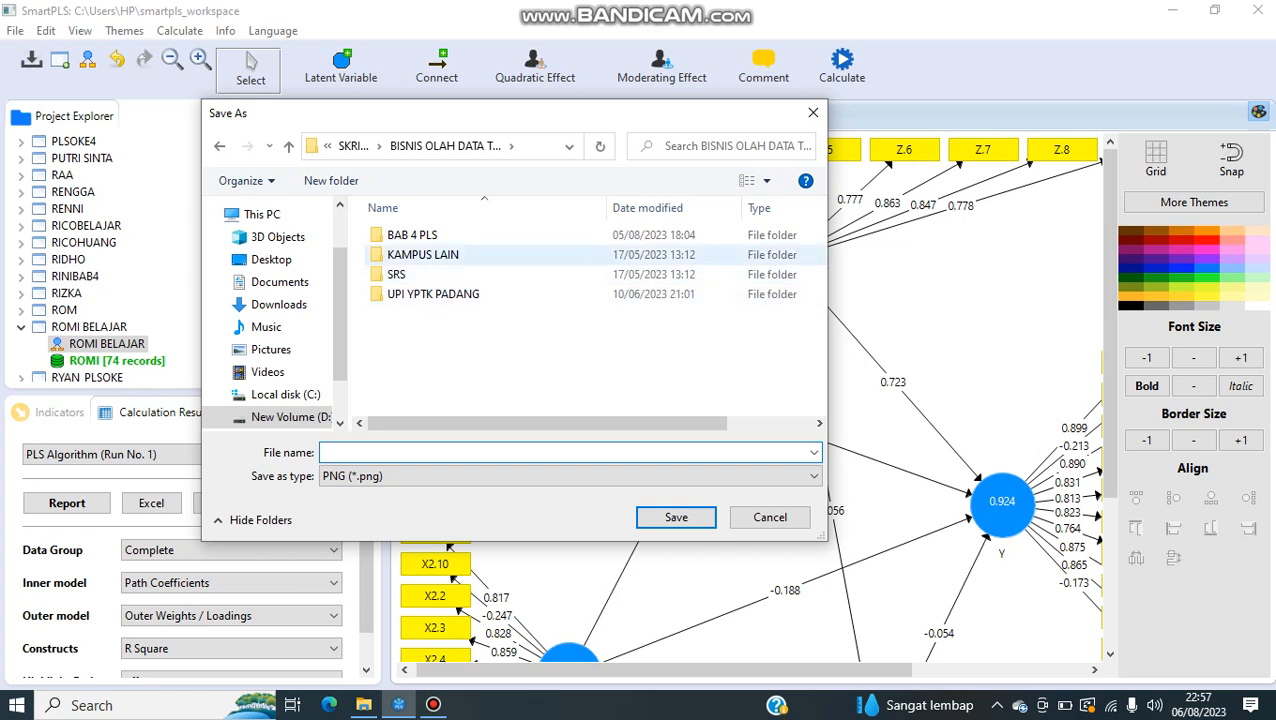
pyautogui.click(352, 145)
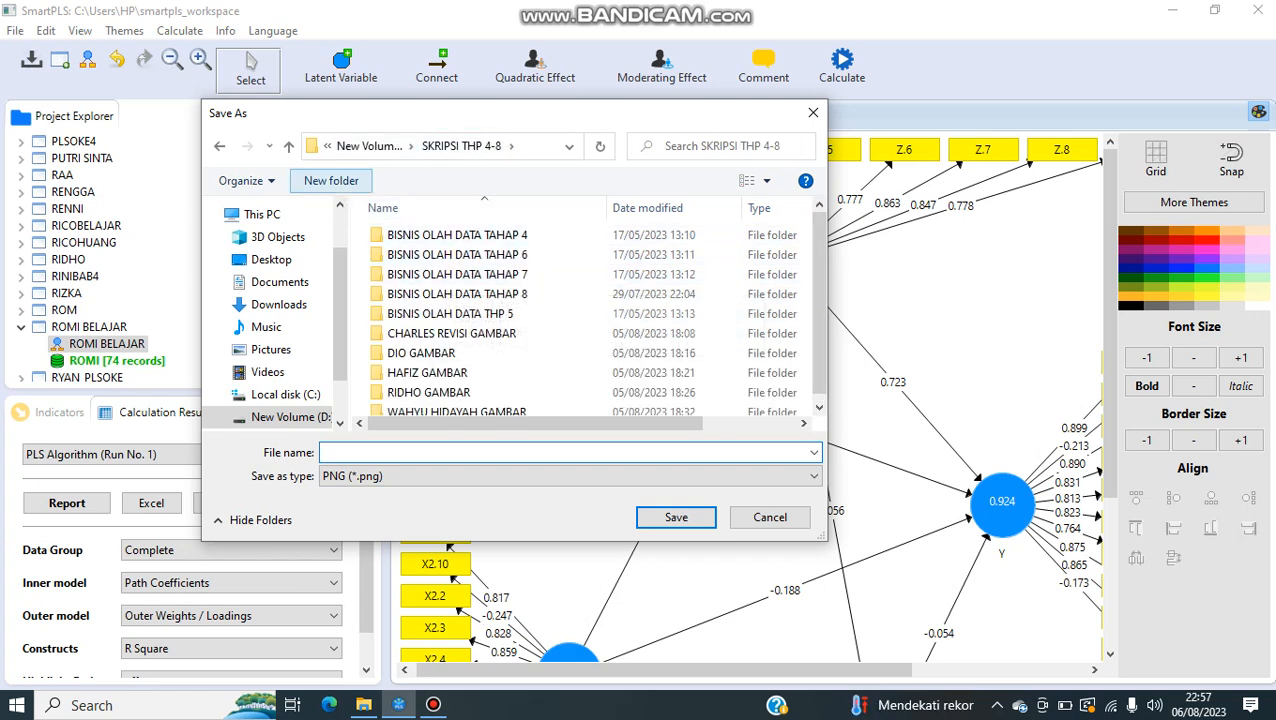
# Step: Create a new folder named ROMI BELAJAR in SKRIPSI THP 4-8 and open it
pyautogui.click(331, 180)
pyautogui.write('RO')
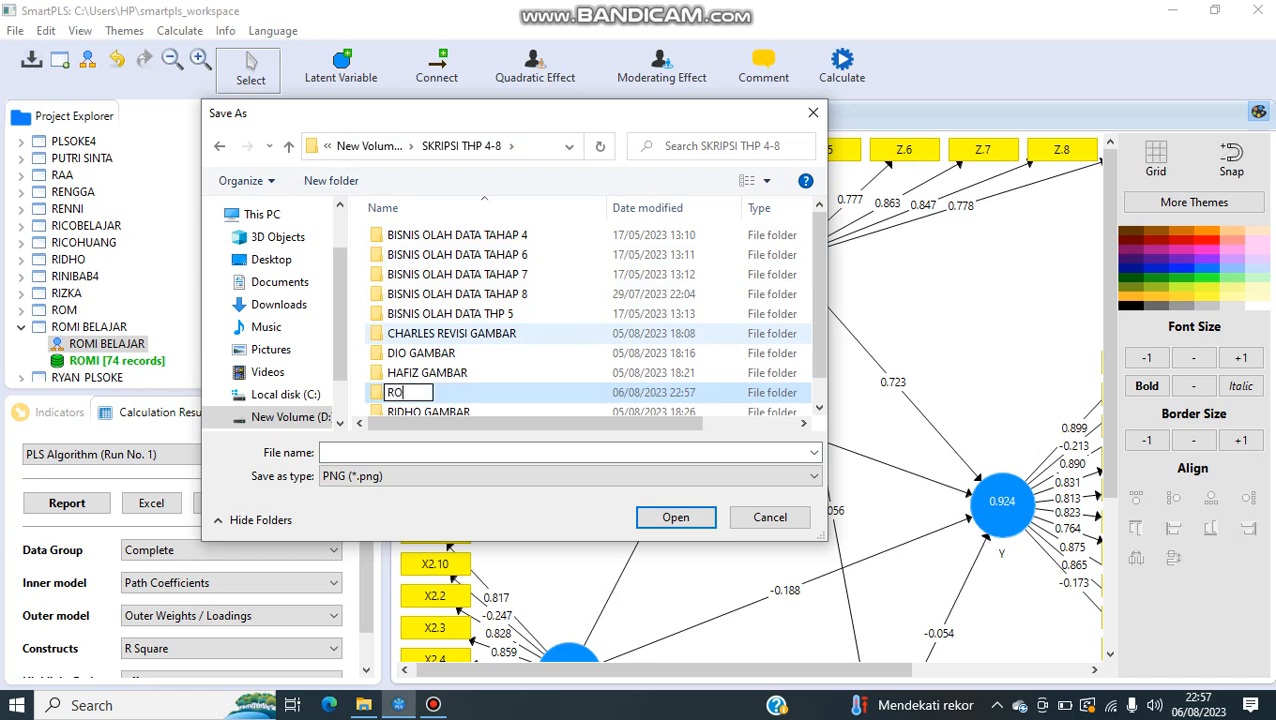
pyautogui.write('MI BELAJAR')
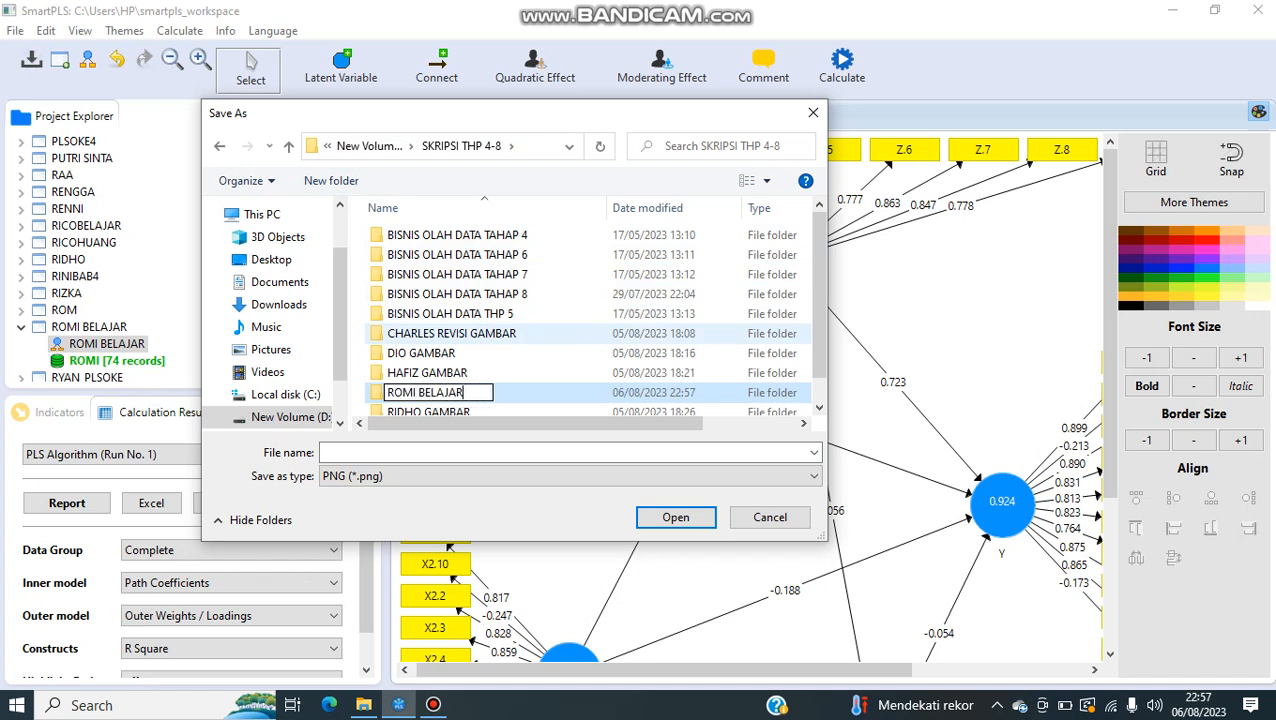
pyautogui.press('Return')
pyautogui.press('Return')
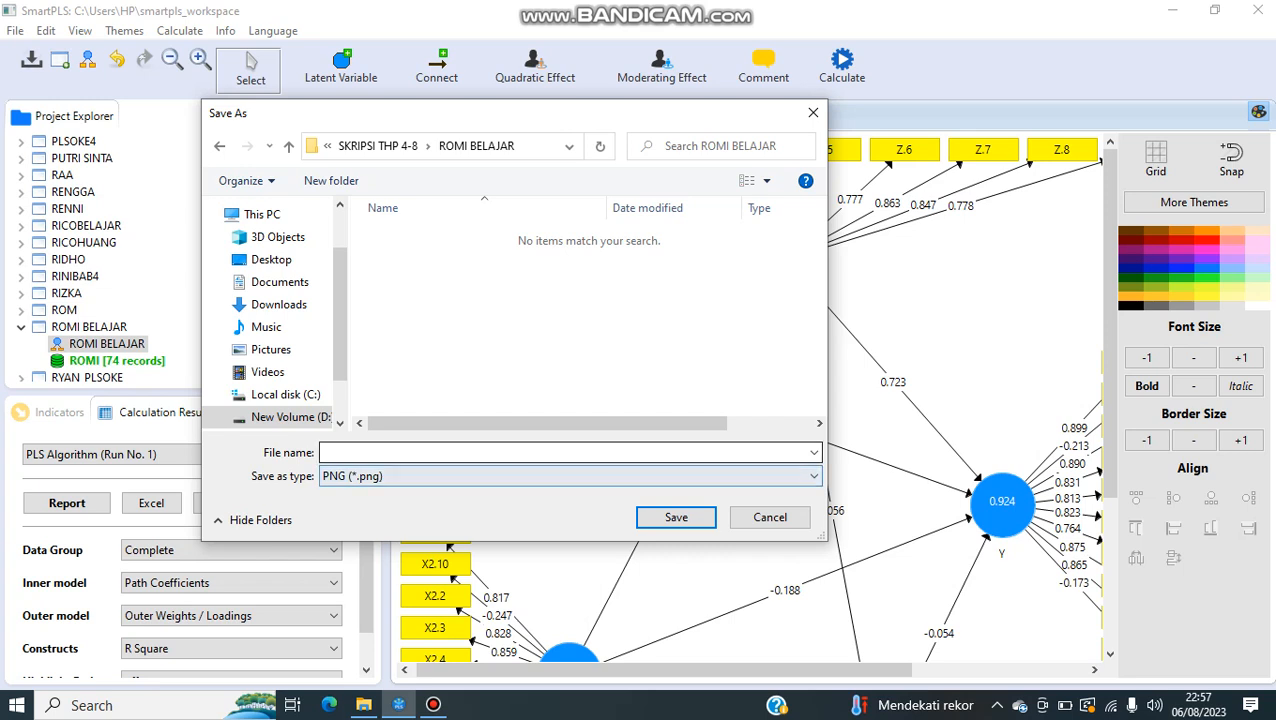
# Step: Save the diagram image as SEBELUM in PNG format and close its preview
pyautogui.write('SEBELUM')
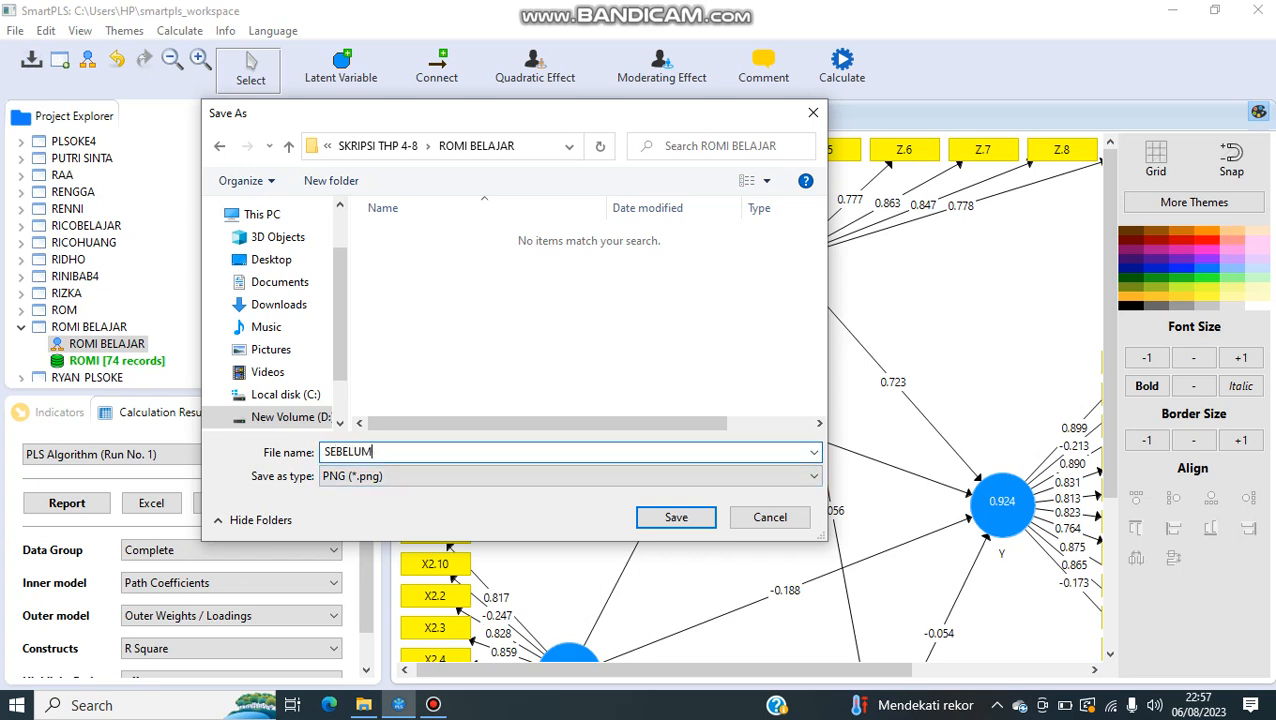
pyautogui.press('Return')
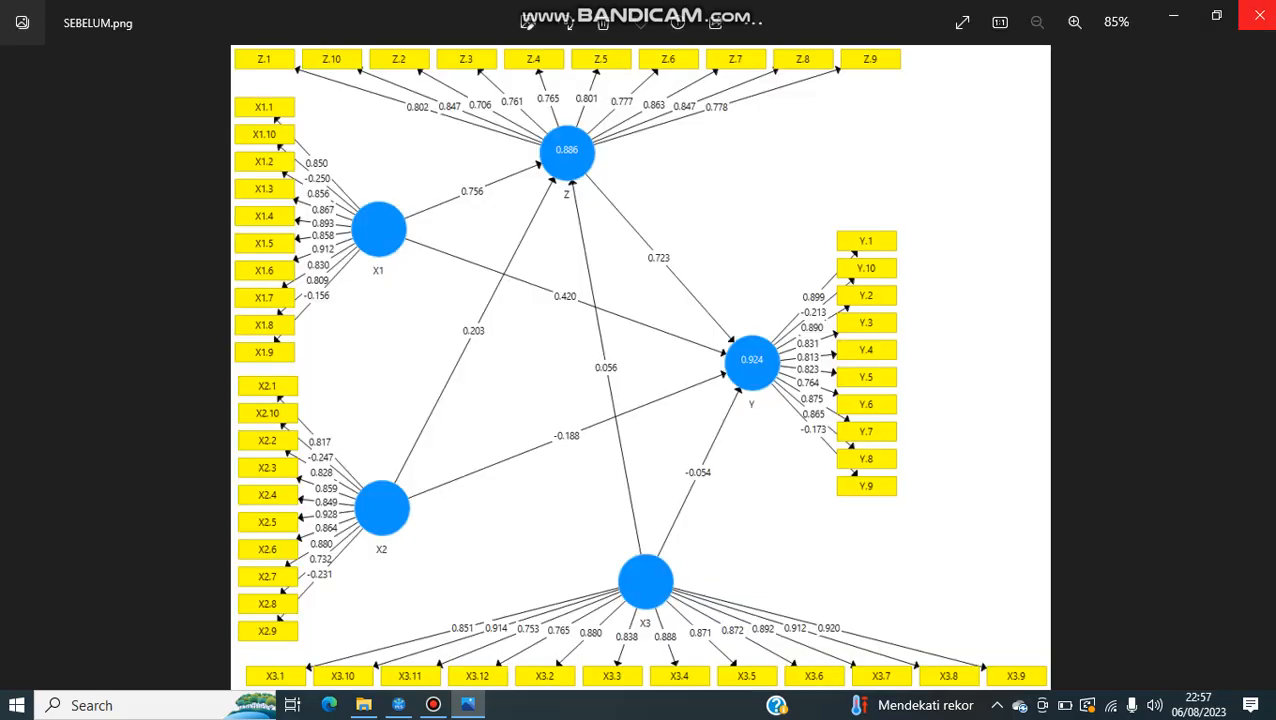
pyautogui.click(1259, 15)
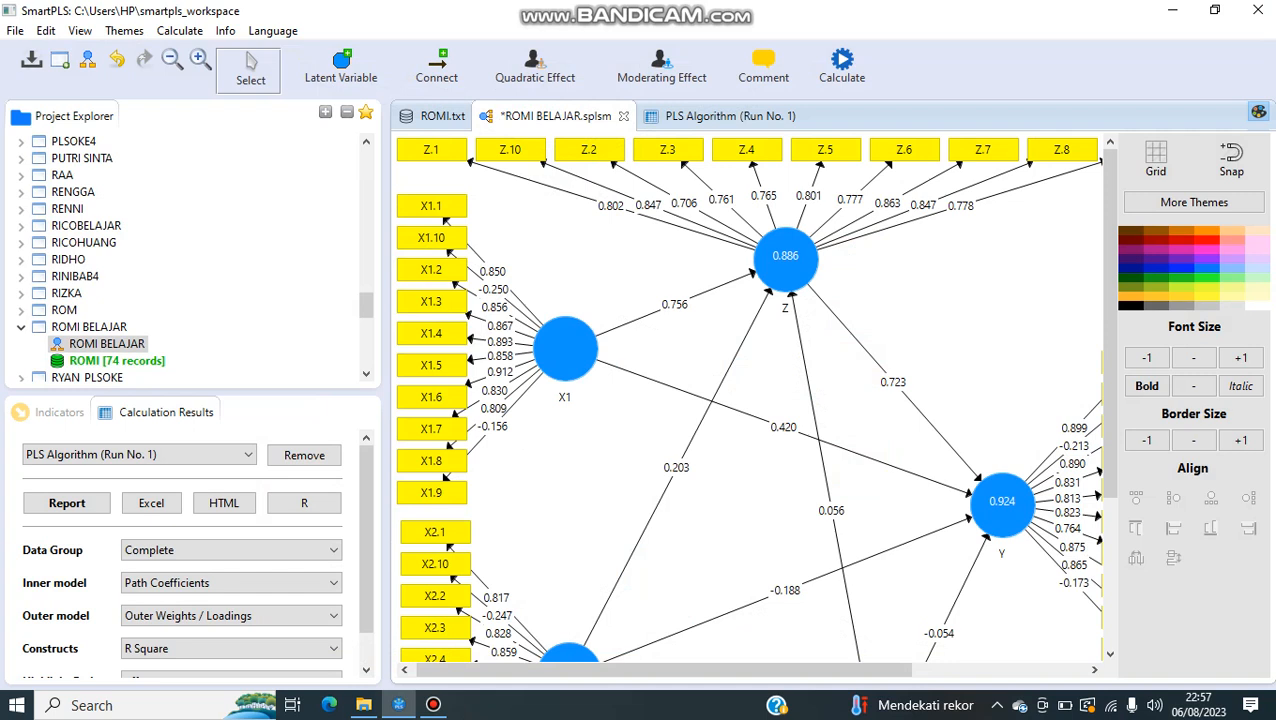
pyautogui.click(432, 238)
pyautogui.keyDown('ctrl'); pyautogui.click(436, 493); pyautogui.keyUp('ctrl')
pyautogui.scroll(-3, 436, 493)
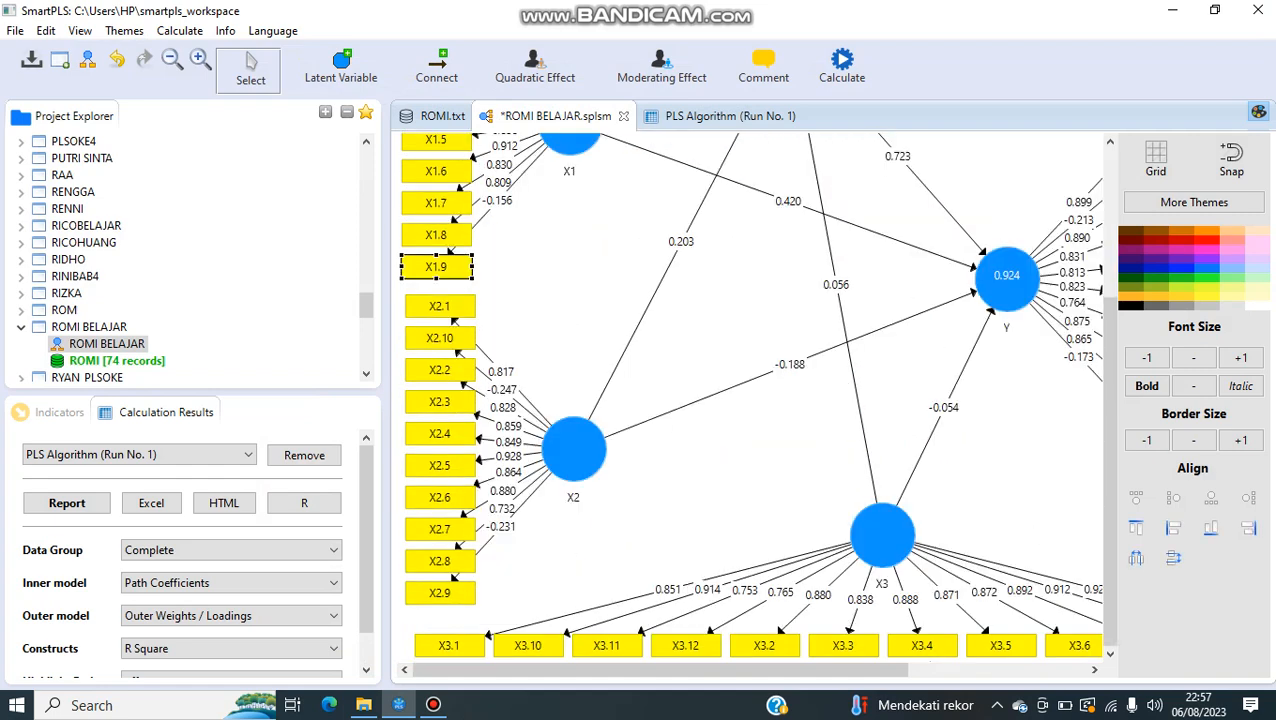
pyautogui.keyDown('ctrl'); pyautogui.click(440, 338); pyautogui.keyUp('ctrl')
pyautogui.keyDown('ctrl'); pyautogui.click(440, 593); pyautogui.keyUp('ctrl')
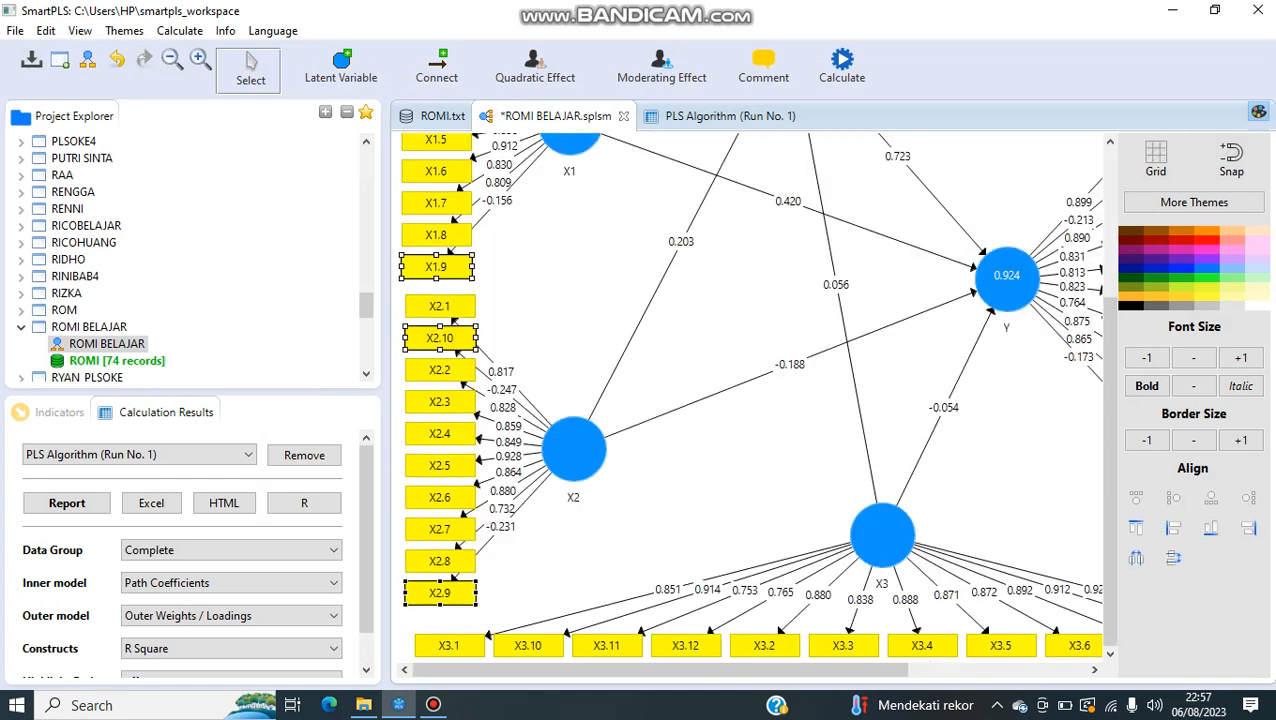
pyautogui.scroll(3, 750, 400)
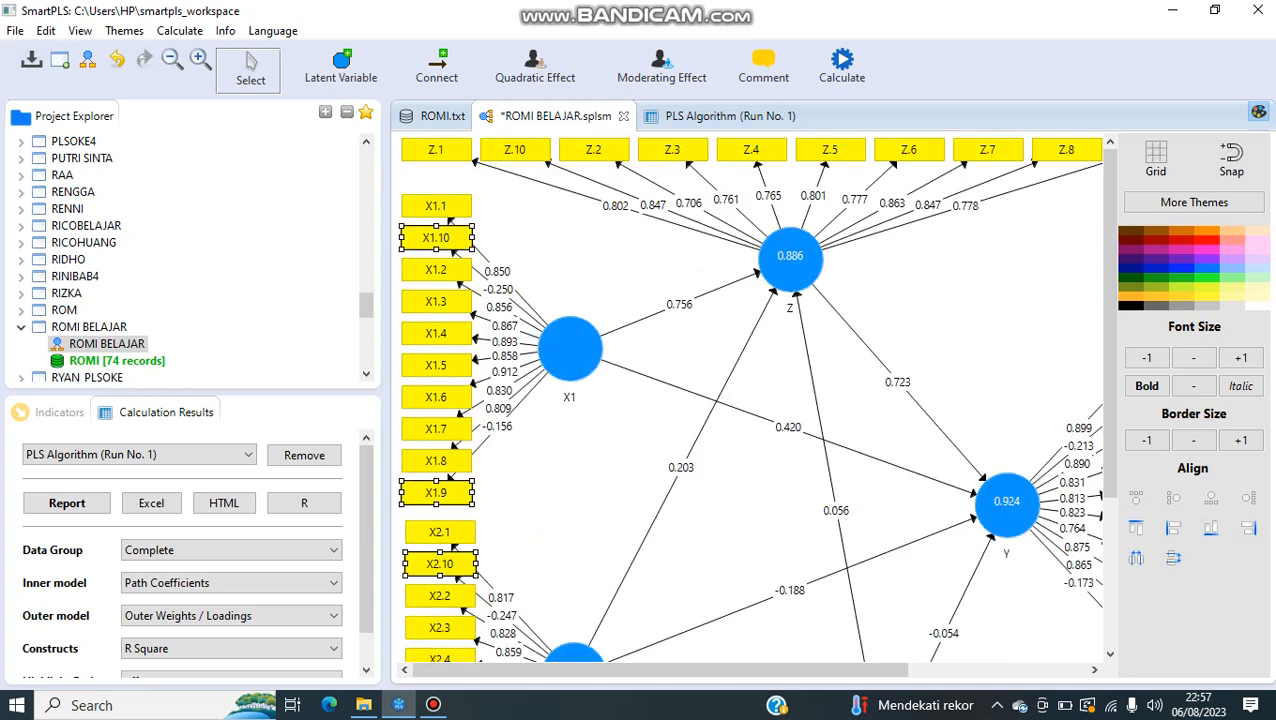
pyautogui.scroll(-3, 750, 400)
pyautogui.moveTo(668, 670); pyautogui.dragTo(838, 670)
pyautogui.keyDown('ctrl'); pyautogui.click(887, 491); pyautogui.keyUp('ctrl')
pyautogui.keyDown('ctrl'); pyautogui.click(887, 237); pyautogui.keyUp('ctrl')
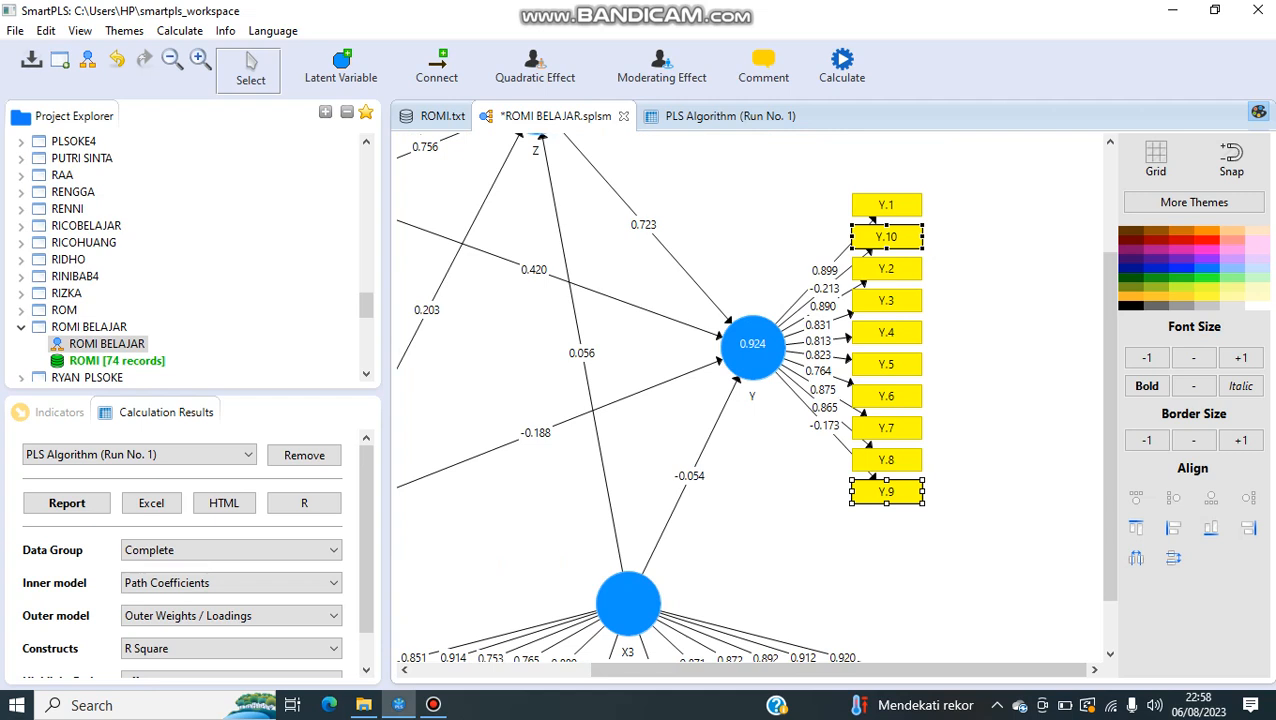
pyautogui.click(985, 400)
# Step: Delete the negatively loading indicators X1.9, X1.10, X2.9, X2.10, Y.9 and Y.10 from the path model together
pyautogui.moveTo(838, 670); pyautogui.dragTo(660, 670)
pyautogui.scroll(3, 750, 400)
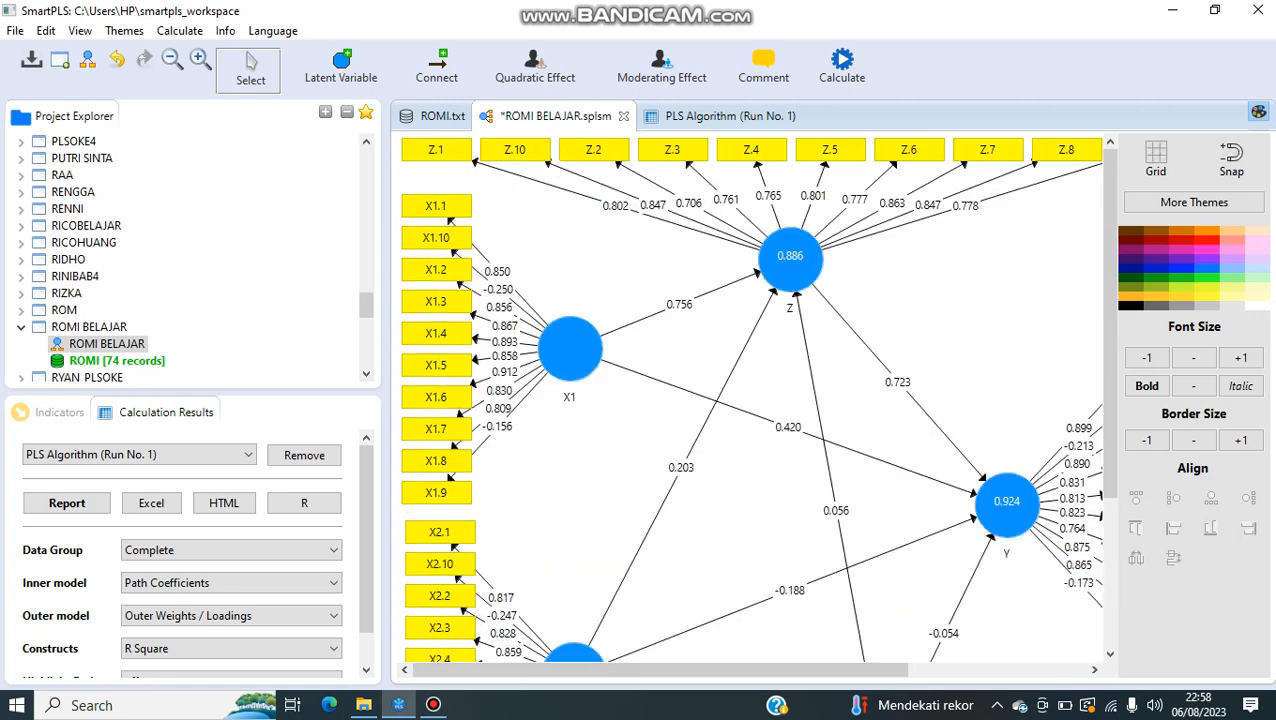
pyautogui.click(436, 238)
pyautogui.keyDown('ctrl'); pyautogui.click(436, 493); pyautogui.keyUp('ctrl')
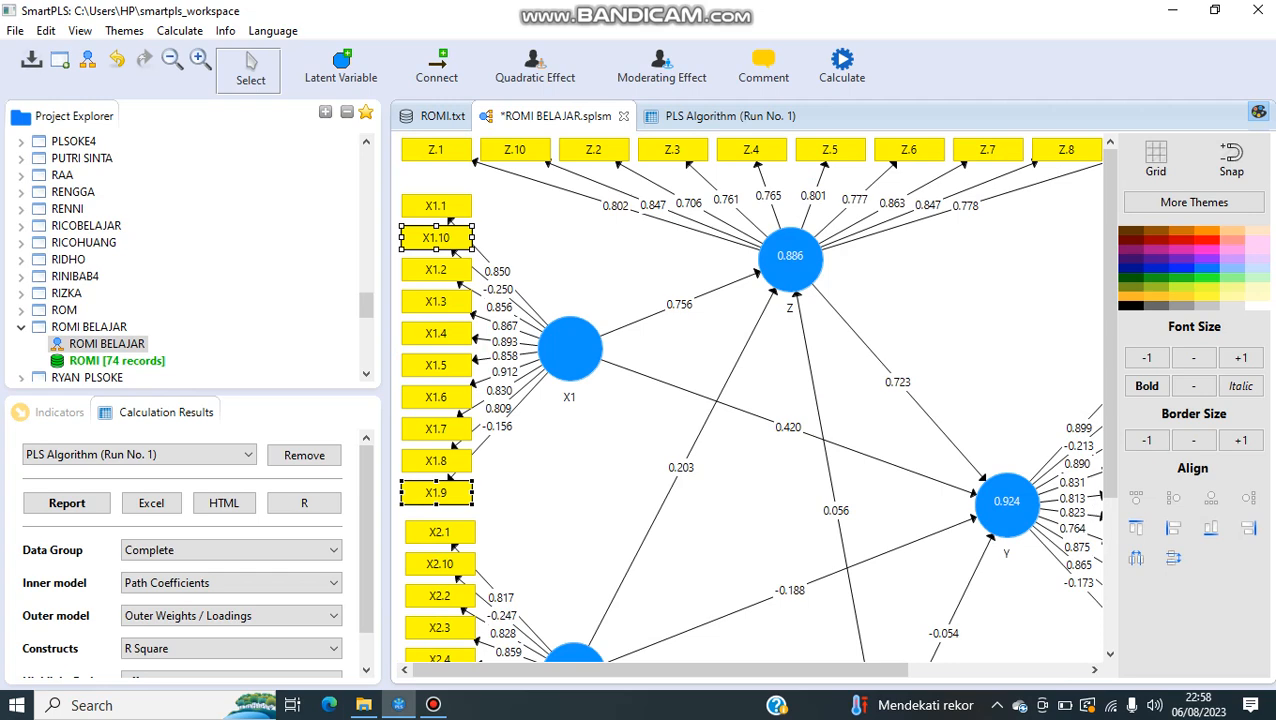
pyautogui.scroll(-5, 755, 397)
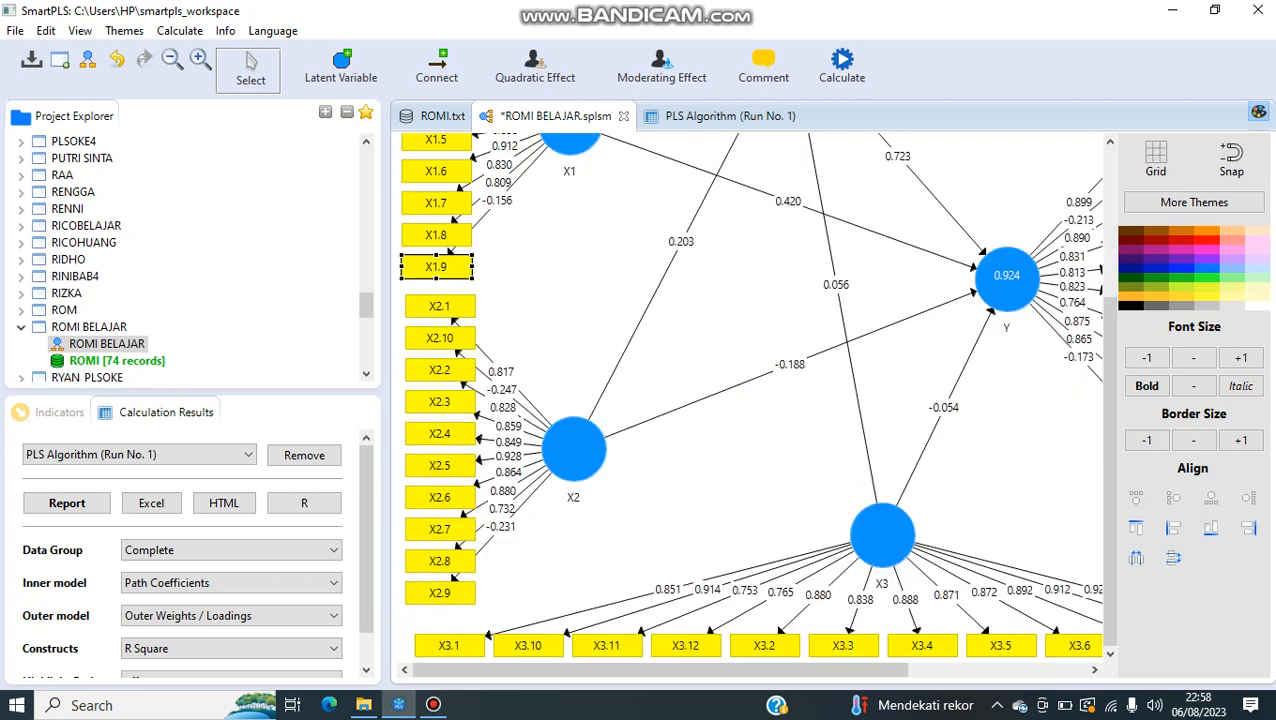
pyautogui.scroll(5, 755, 397)
pyautogui.scroll(-5, 755, 397)
pyautogui.scroll(5, 755, 397)
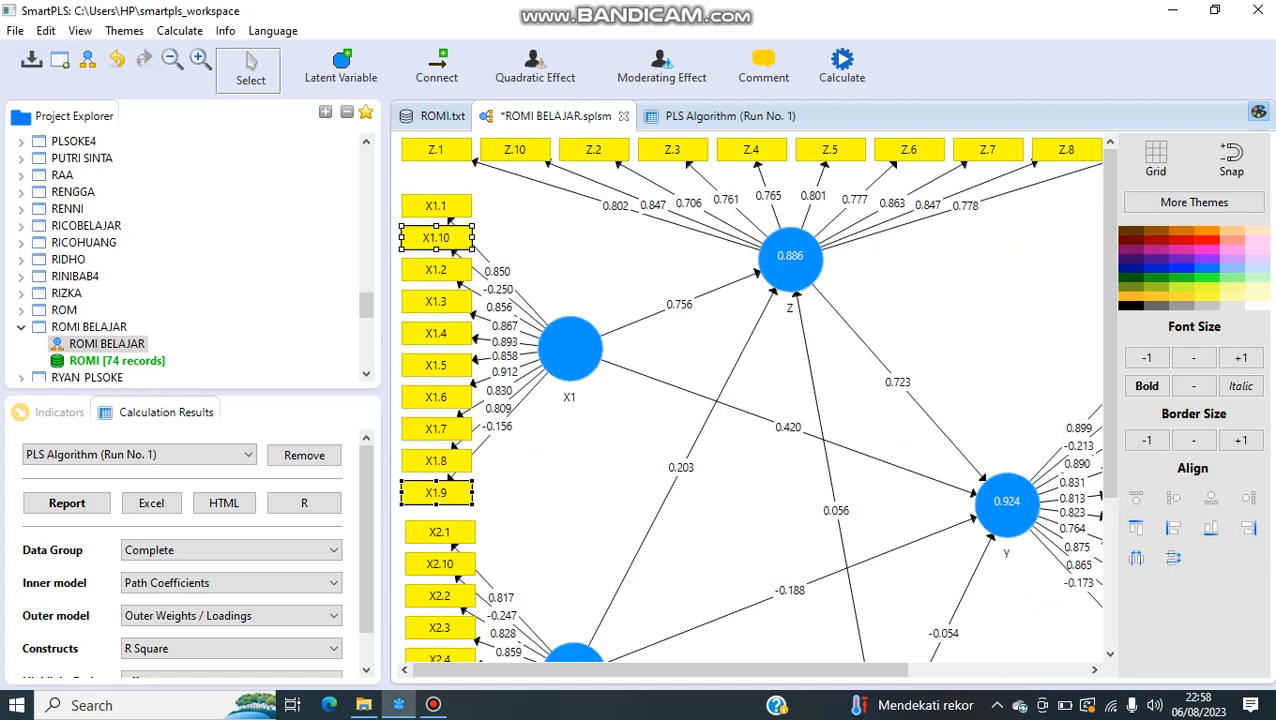
pyautogui.scroll(-5, 755, 397)
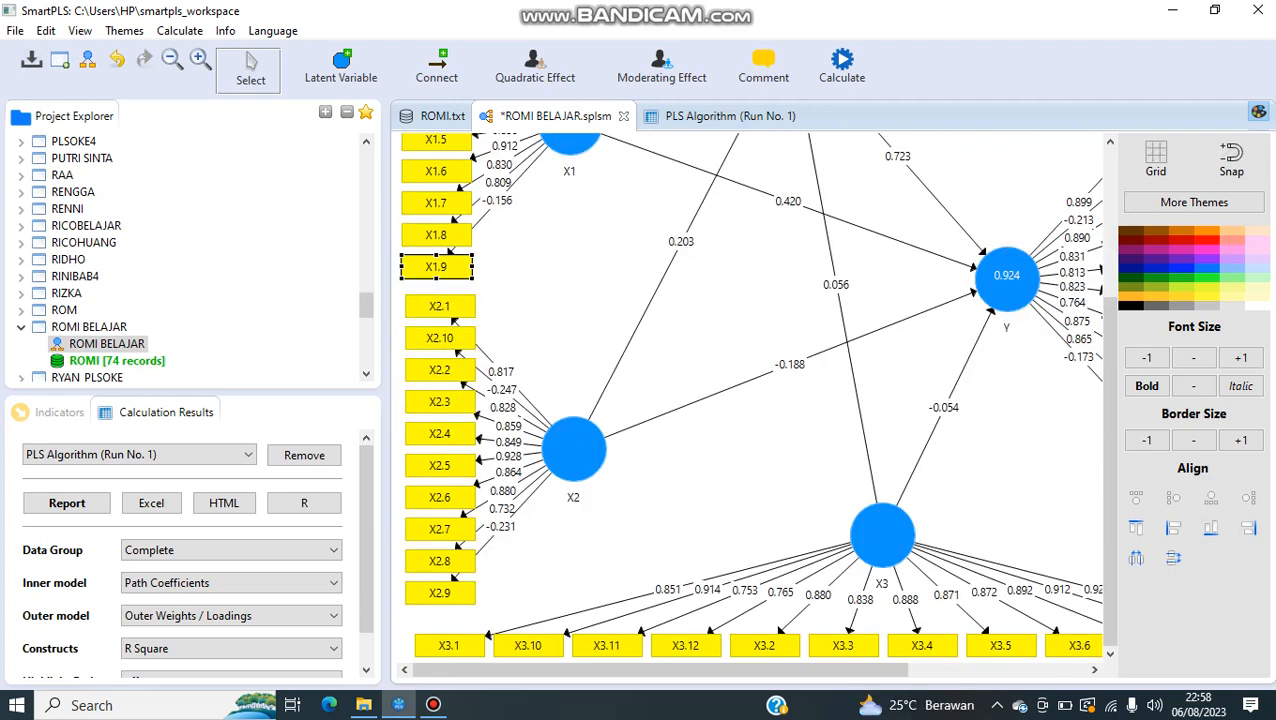
pyautogui.keyDown('ctrl'); pyautogui.click(440, 338); pyautogui.keyUp('ctrl')
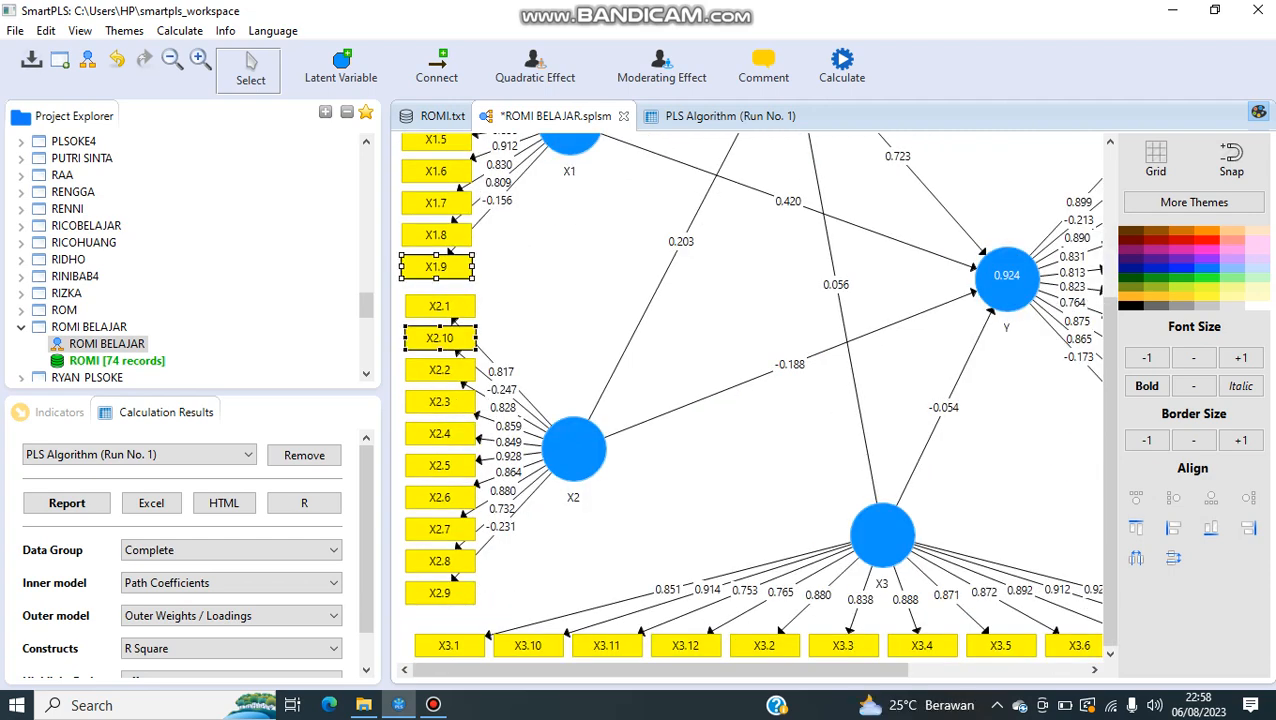
pyautogui.keyDown('ctrl'); pyautogui.click(440, 593); pyautogui.keyUp('ctrl')
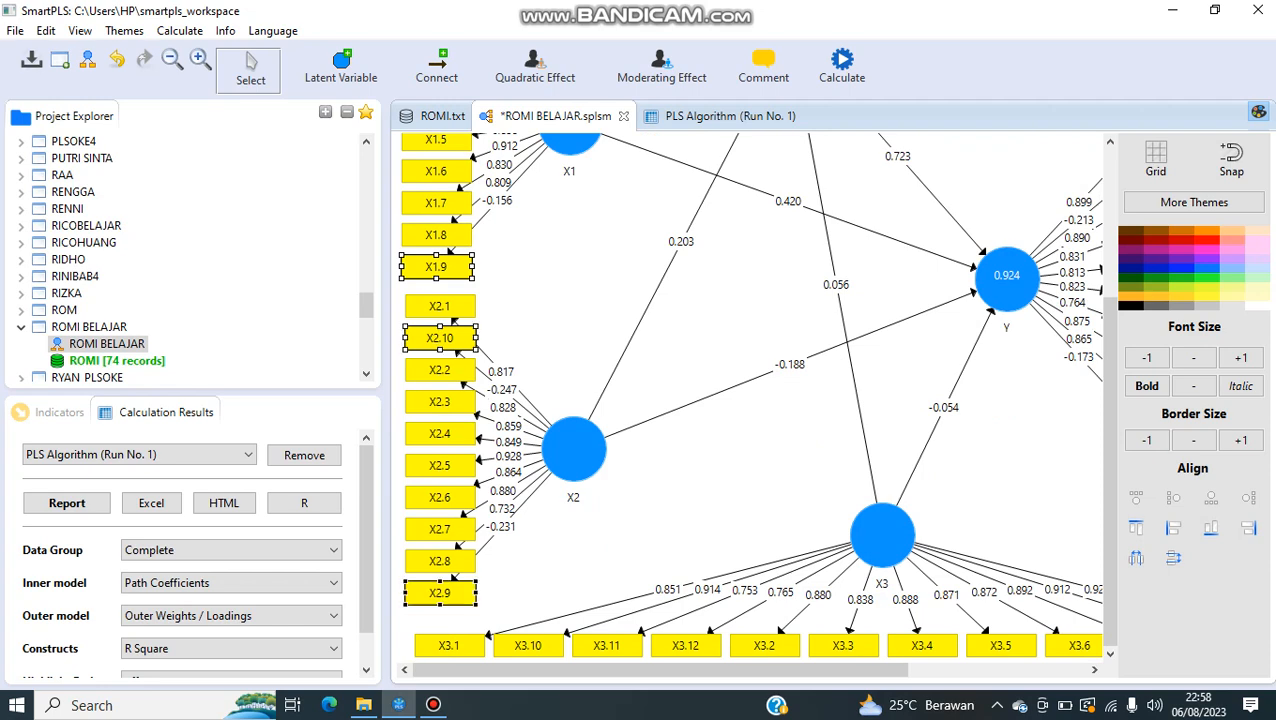
pyautogui.scroll(3, 750, 400)
pyautogui.moveTo(695, 670); pyautogui.dragTo(819, 670)
pyautogui.keyDown('ctrl'); pyautogui.click(964, 502); pyautogui.keyUp('ctrl')
pyautogui.keyDown('ctrl'); pyautogui.click(964, 247); pyautogui.keyUp('ctrl')
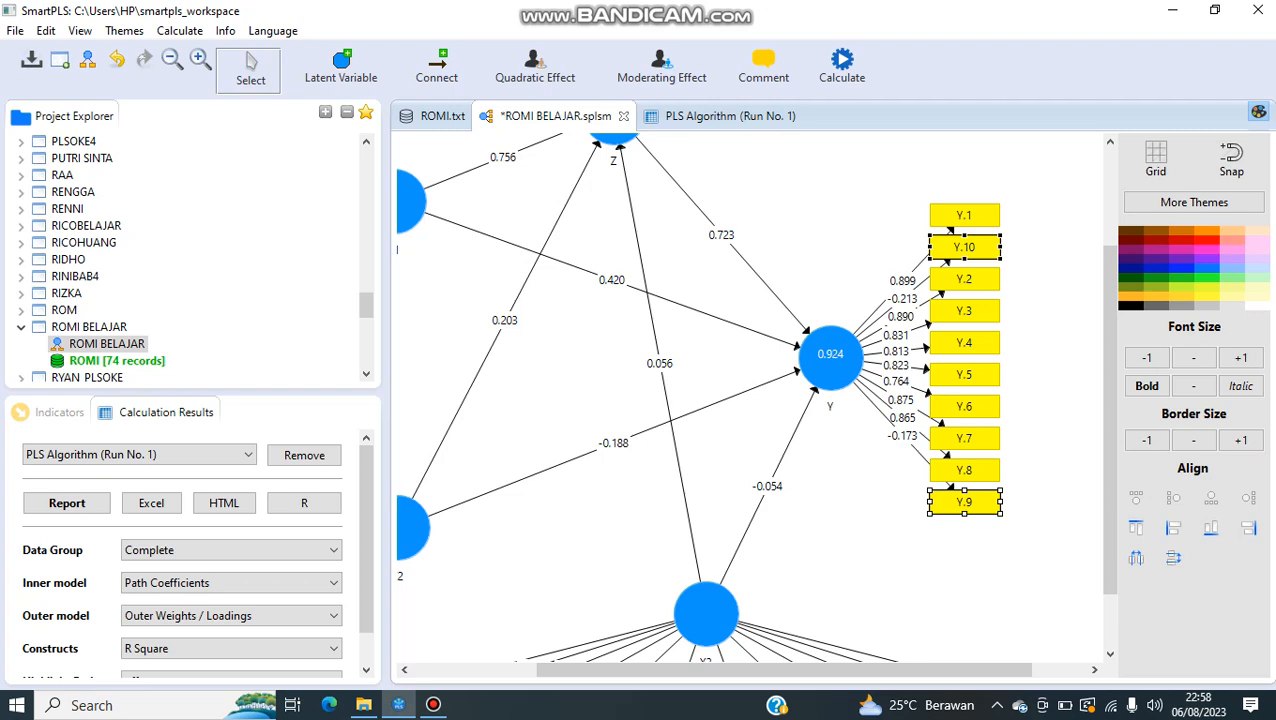
pyautogui.rightClick(955, 247)
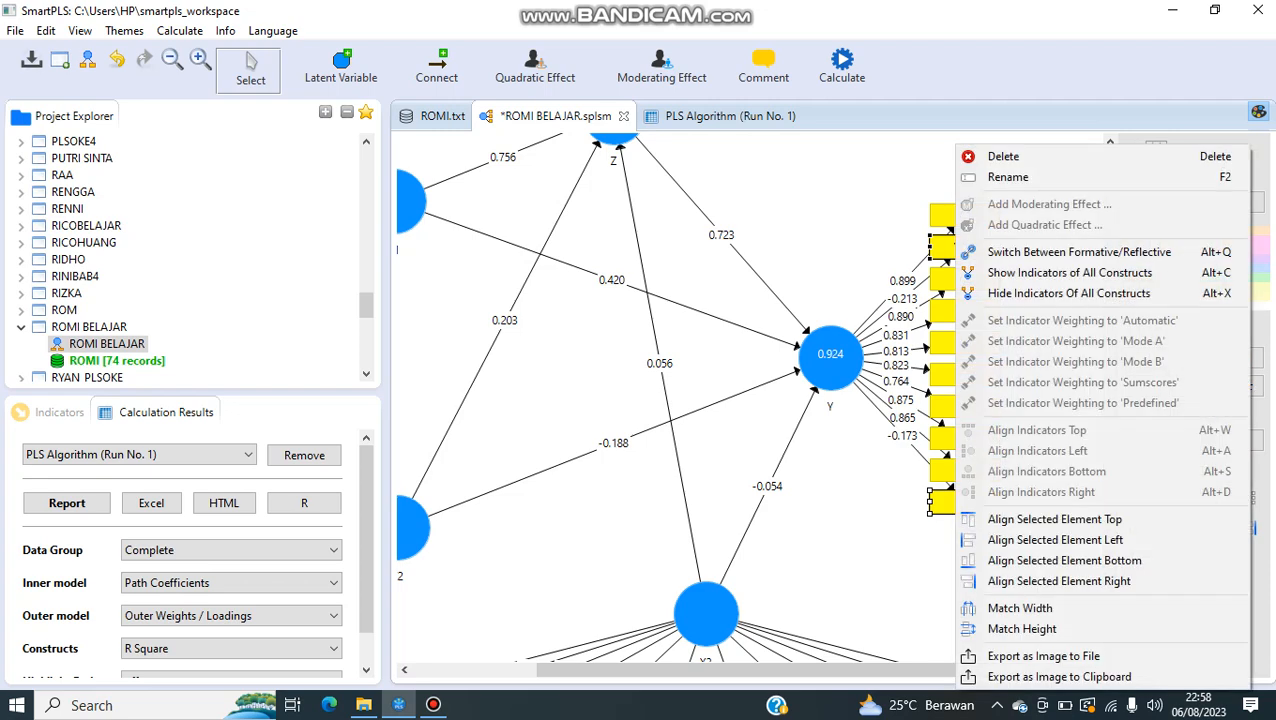
pyautogui.click(990, 157)
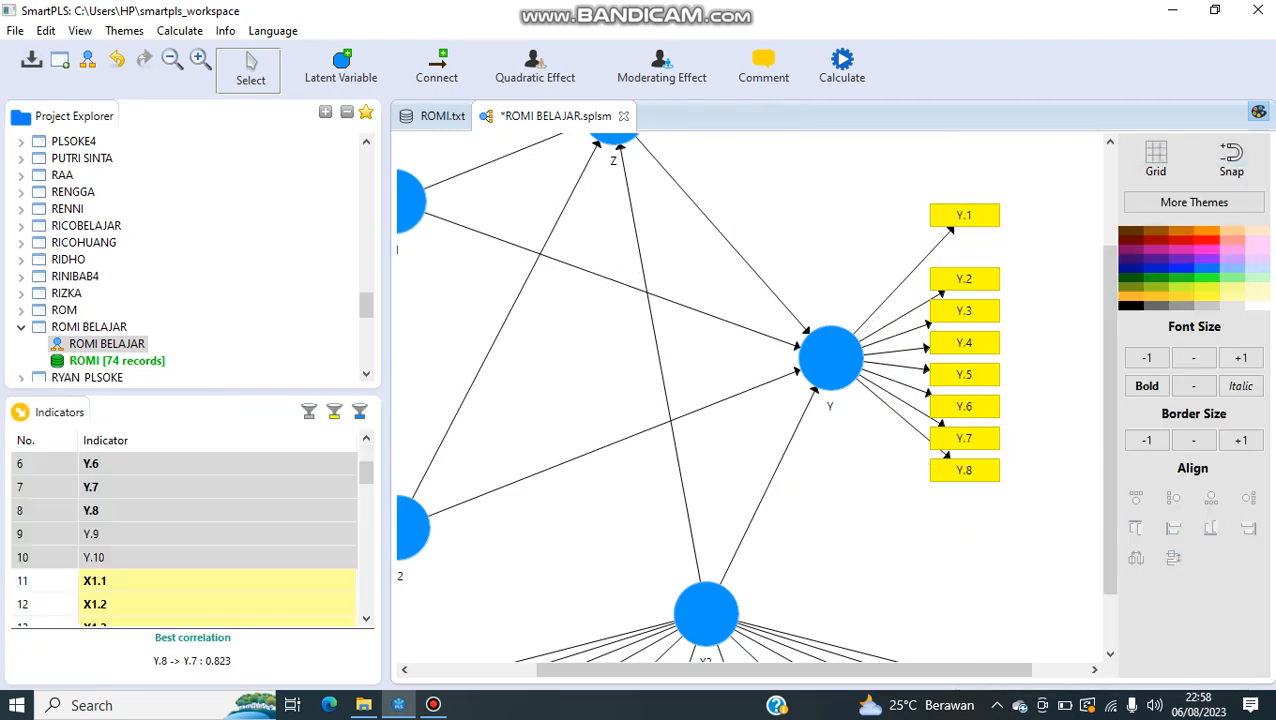
# Step: Run the PLS Algorithm again on the reduced path model
pyautogui.moveTo(784, 670); pyautogui.dragTo(660, 670)
pyautogui.scroll(3, 750, 400)
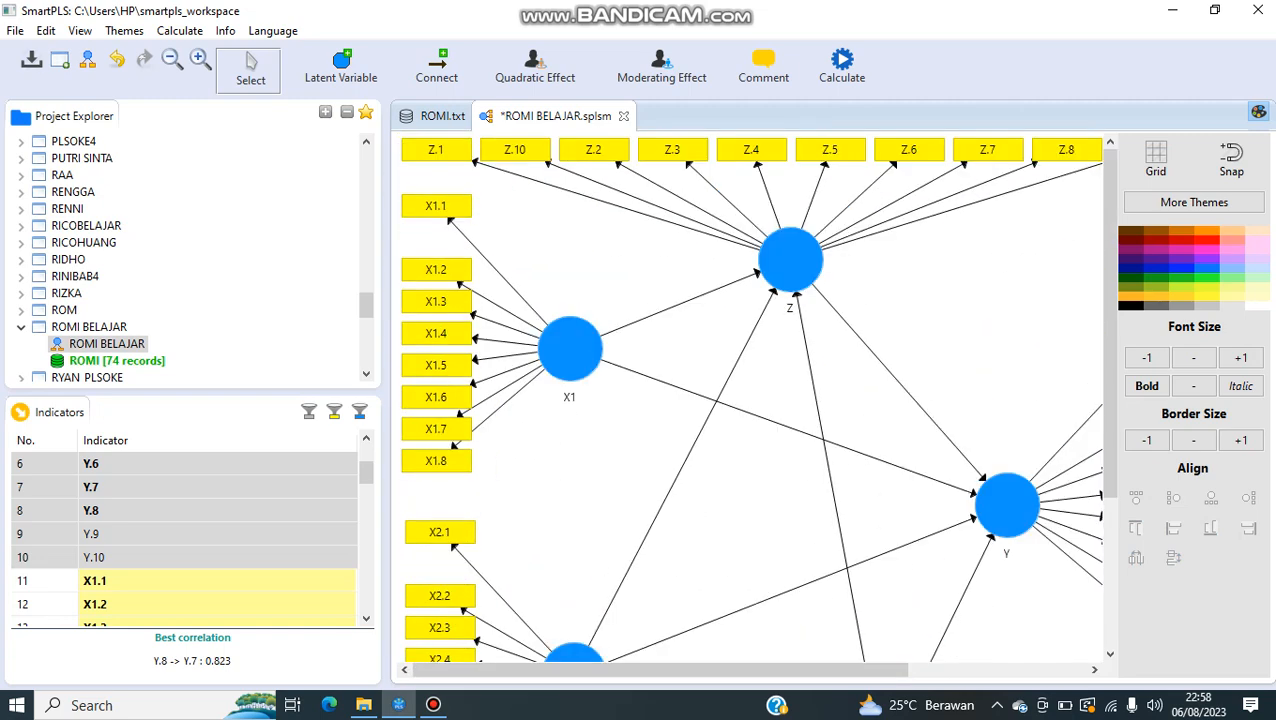
pyautogui.click(842, 65)
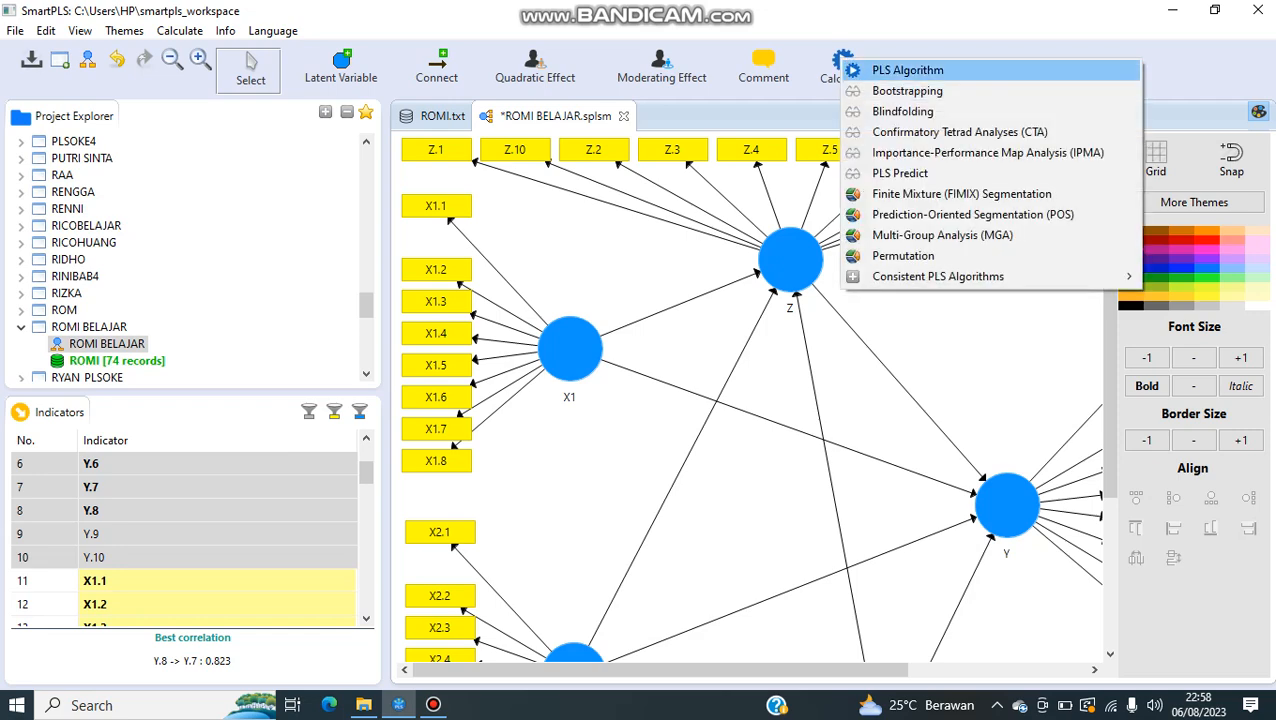
pyautogui.click(900, 70)
pyautogui.click(1188, 635)
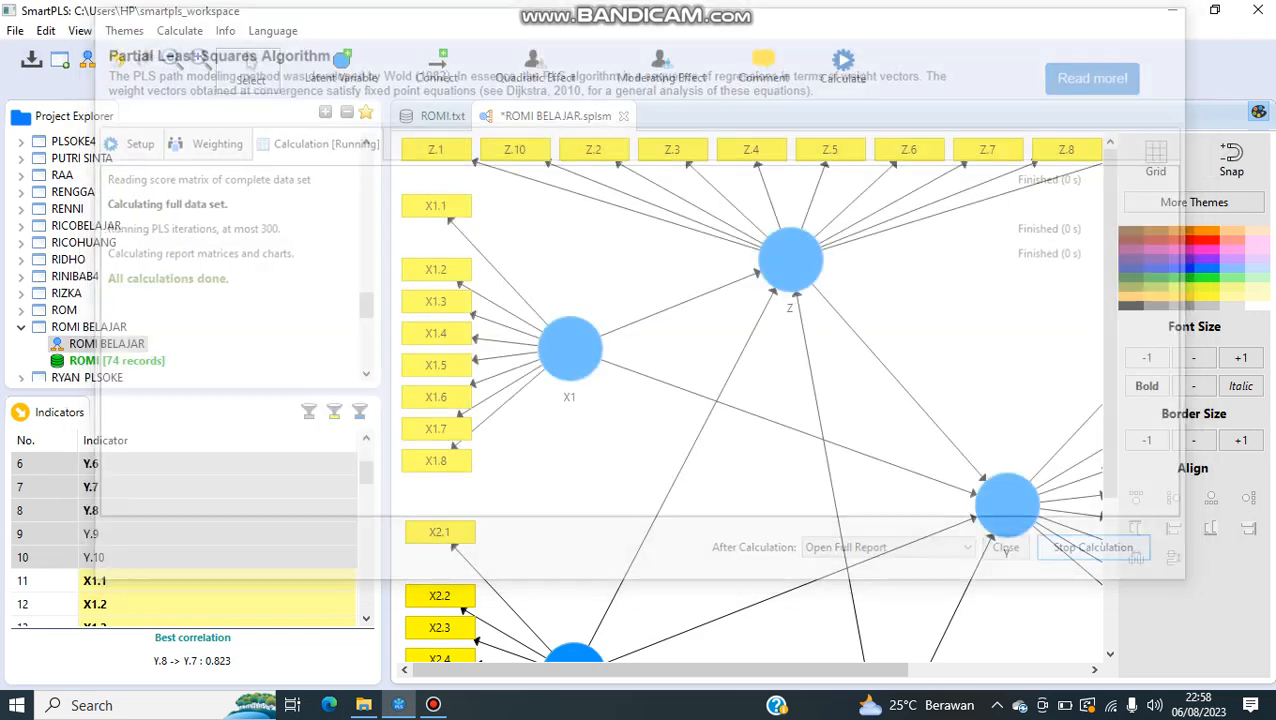
# Step: Review the new outer loadings in the report, and check them on the ROMI BELAJAR model diagram
pyautogui.click(444, 608)
pyautogui.scroll(-11, 690, 336)
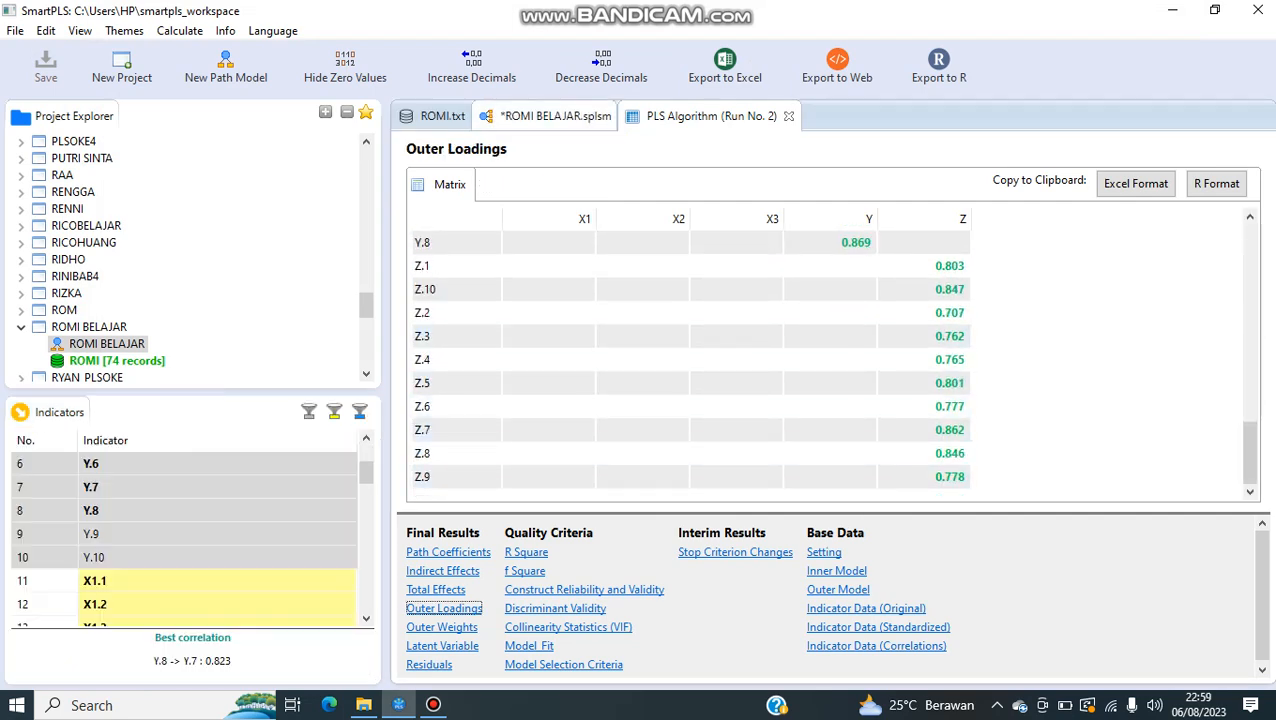
pyautogui.click(555, 116)
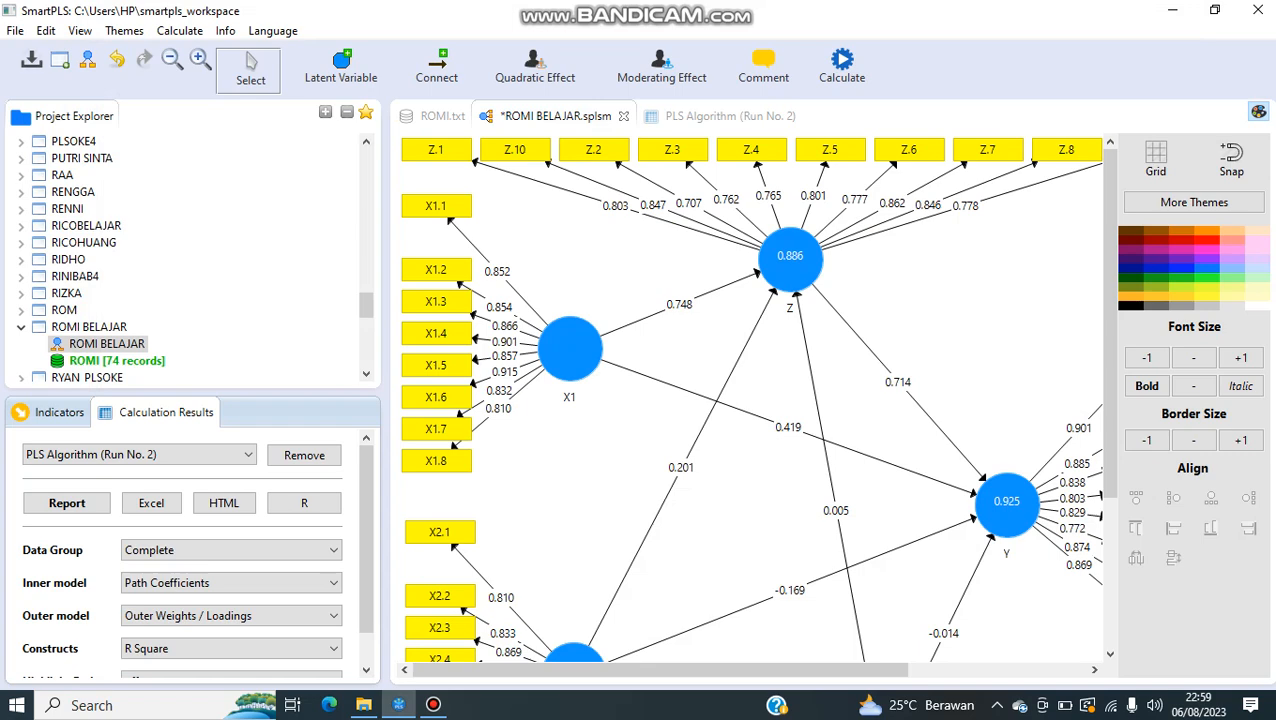
pyautogui.scroll(-3, 750, 400)
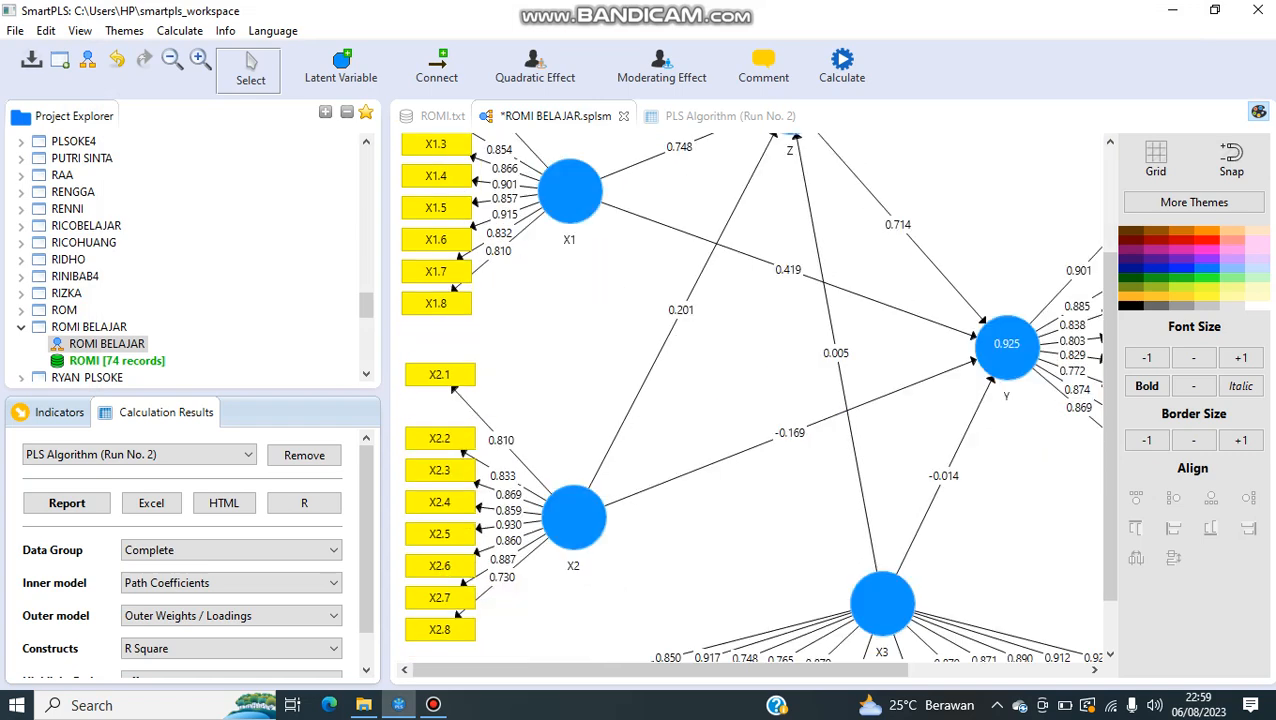
# Step: Return to the PLS Algorithm report and view the R Square results for Y and Z, fitting both columns to their headings
pyautogui.click(710, 116)
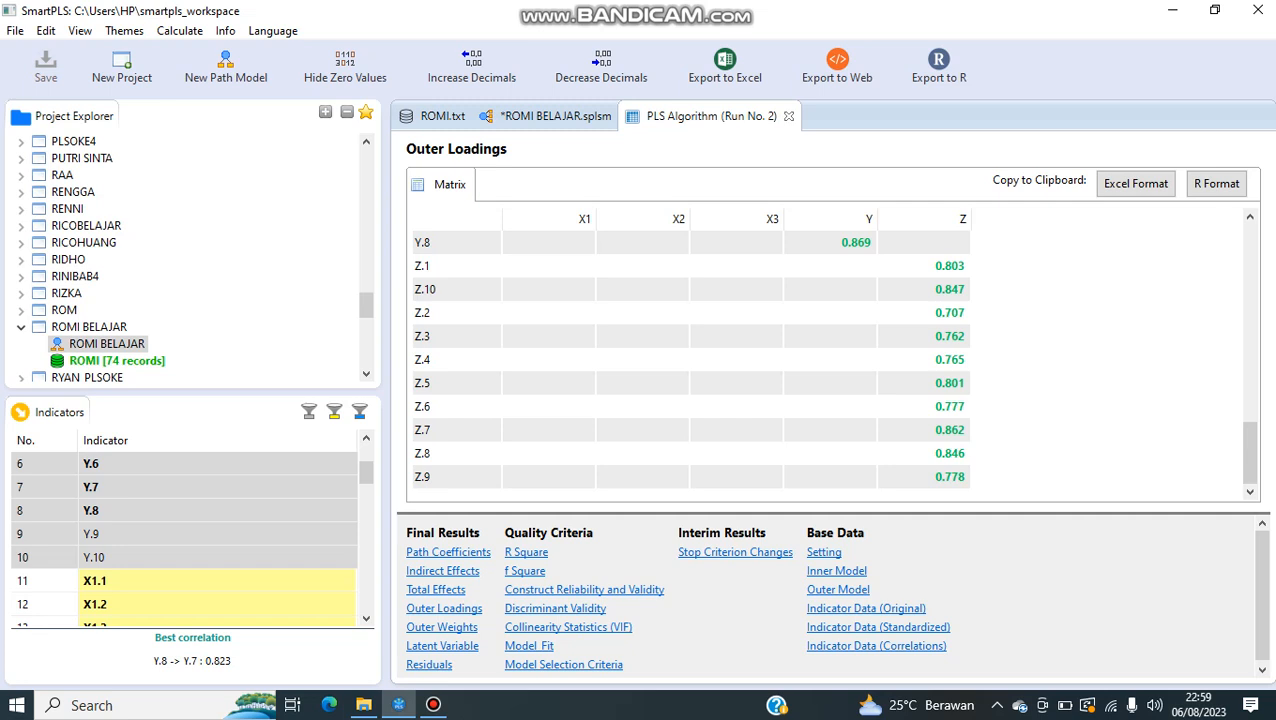
pyautogui.click(526, 552)
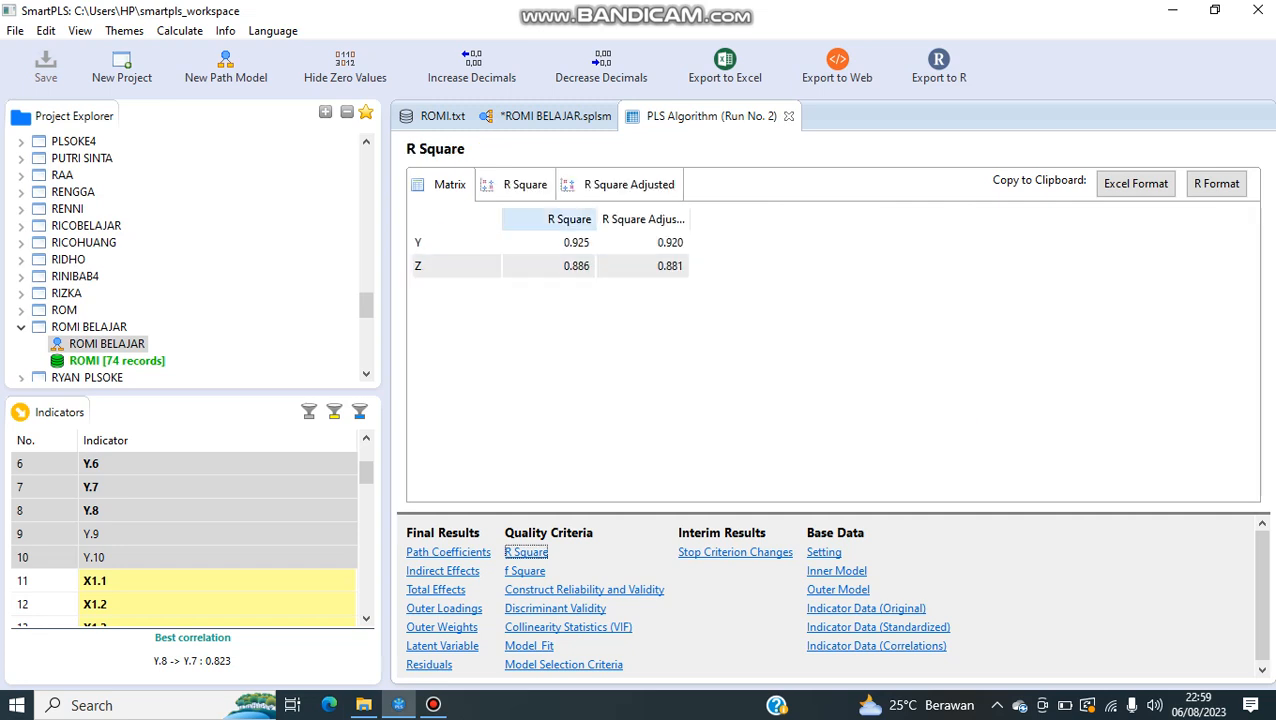
pyautogui.doubleClick(596, 219)
pyautogui.doubleClick(651, 219)
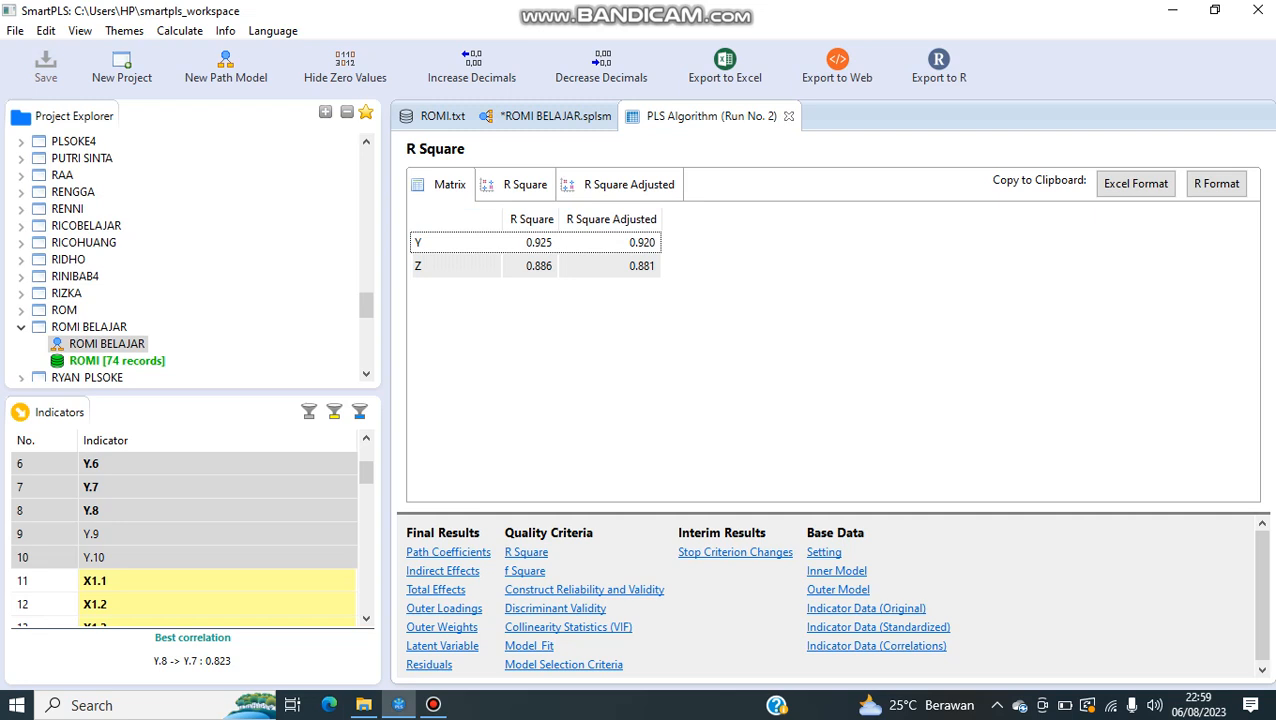
# Step: View the Construct Reliability and Validity results of the PLS Algorithm report, fitting the Cronbach's Alpha, Composite Reliability and AVE columns to their headings
pyautogui.click(584, 590)
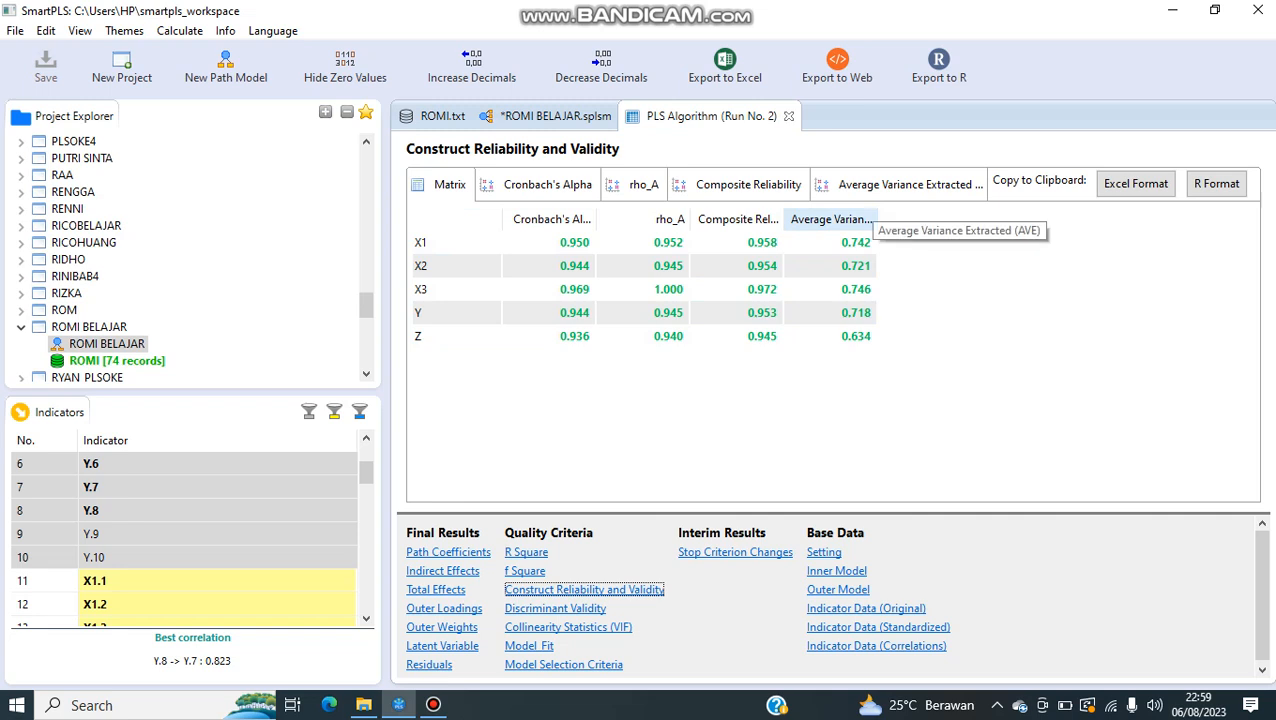
pyautogui.doubleClick(874, 219)
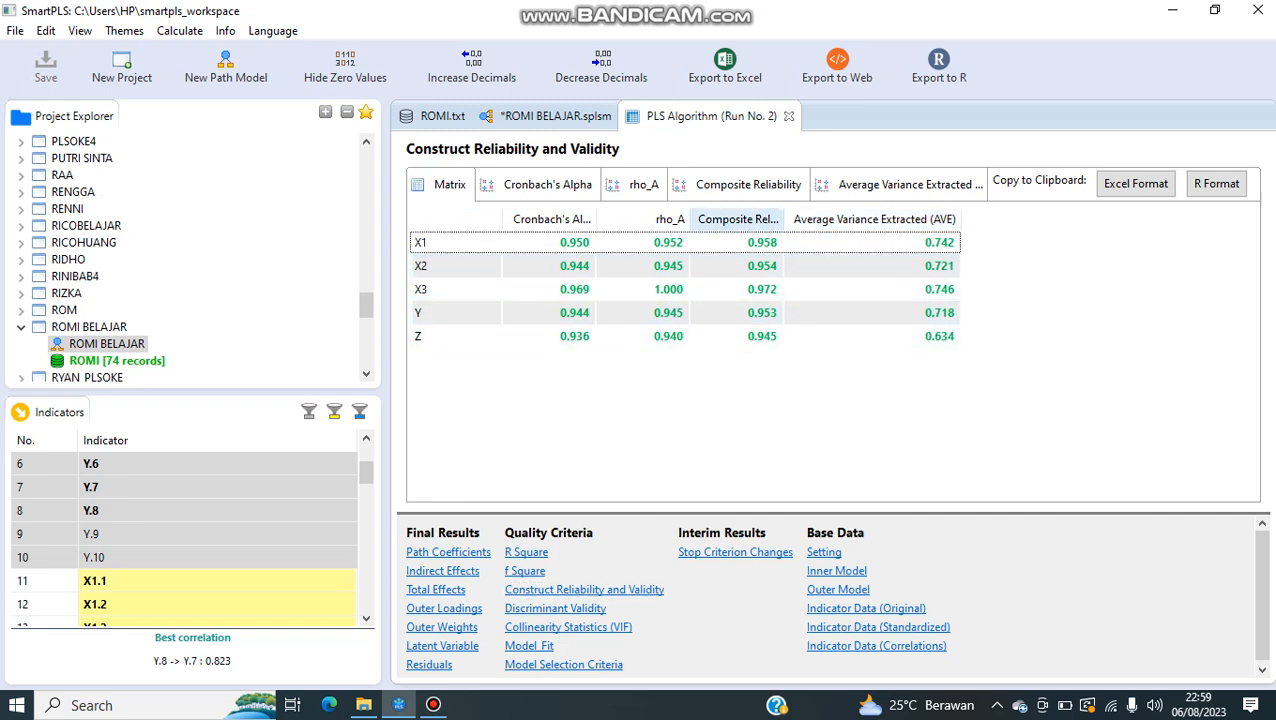
pyautogui.doubleClick(785, 219)
pyautogui.doubleClick(597, 219)
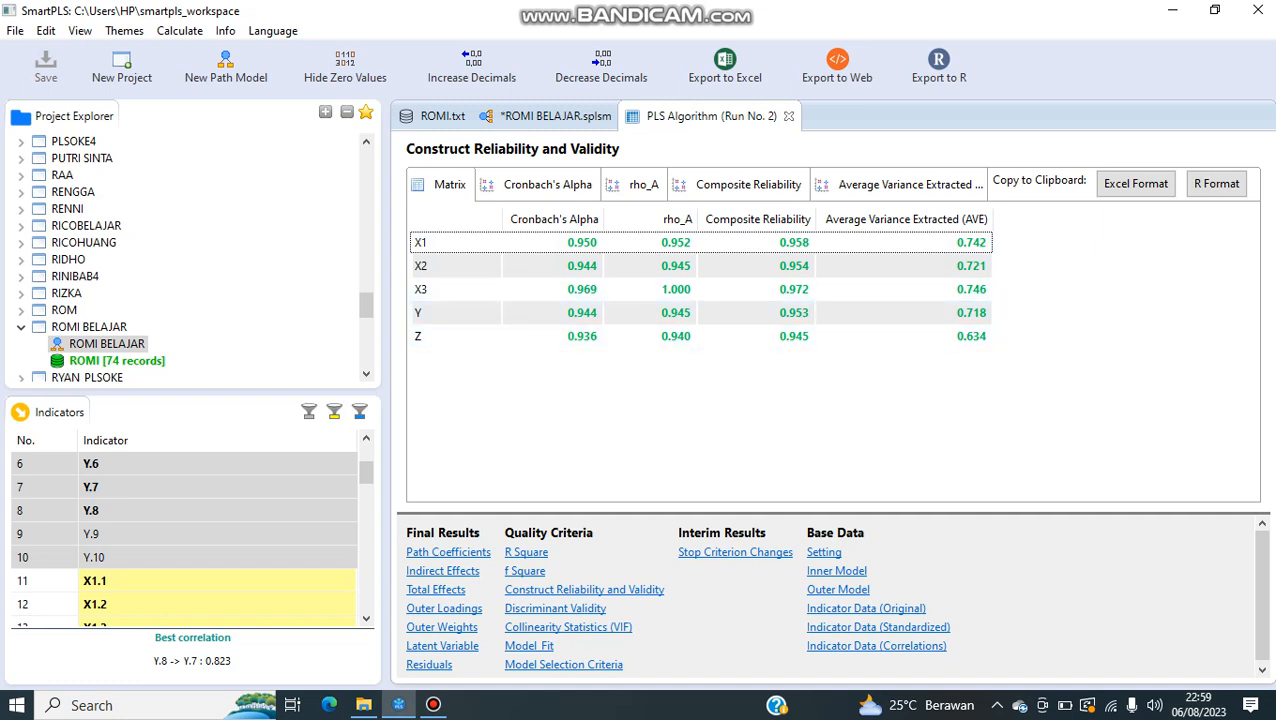
# Step: Review the outer loadings of the X1, X2, X3 and Y indicators in the PLS Algorithm report
pyautogui.click(444, 608)
pyautogui.scroll(-4, 690, 404)
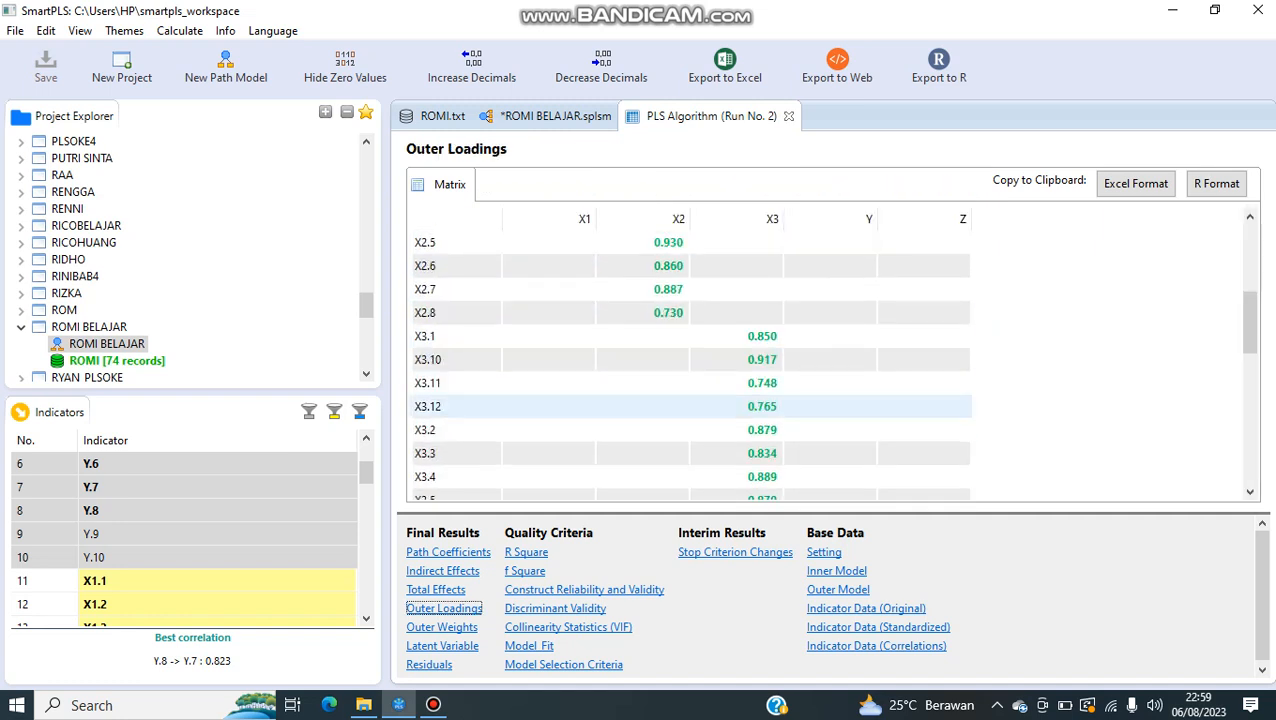
pyautogui.scroll(-3, 690, 395)
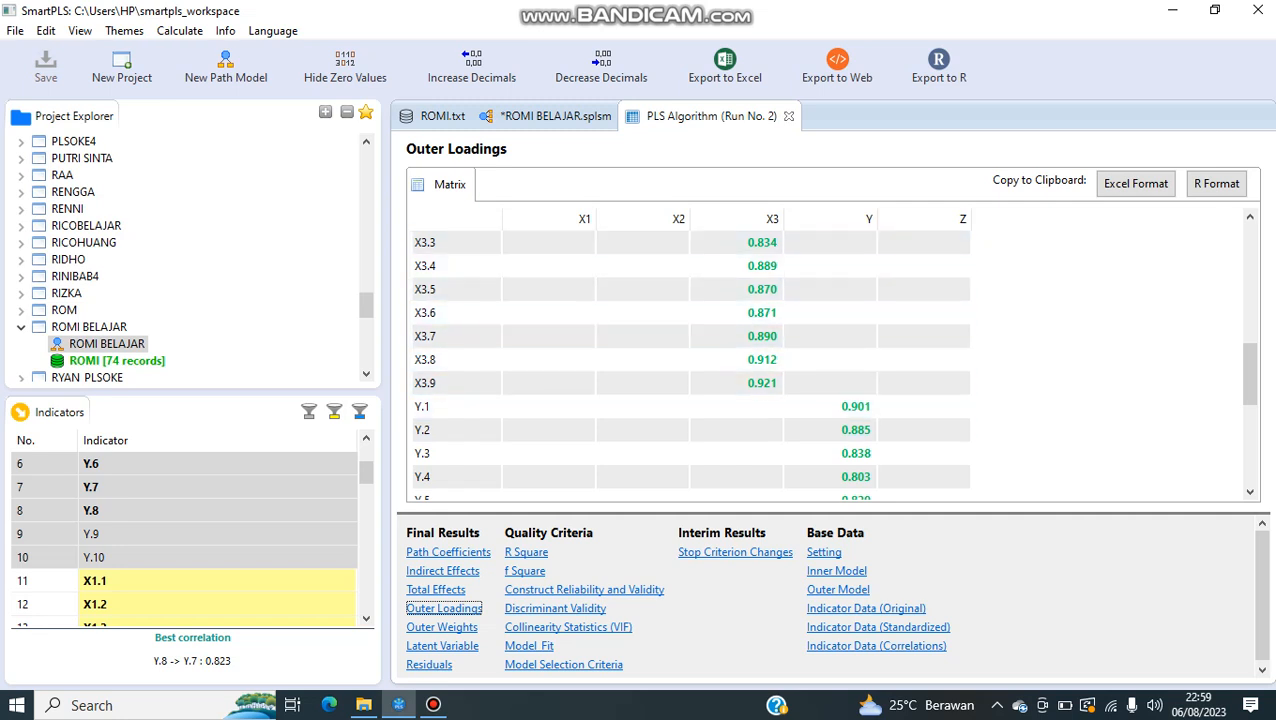
# Step: Recheck Construct Reliability and Validity with the Average Variance Extracted column fitted to its heading, and compare it with the R Square results
pyautogui.click(584, 589)
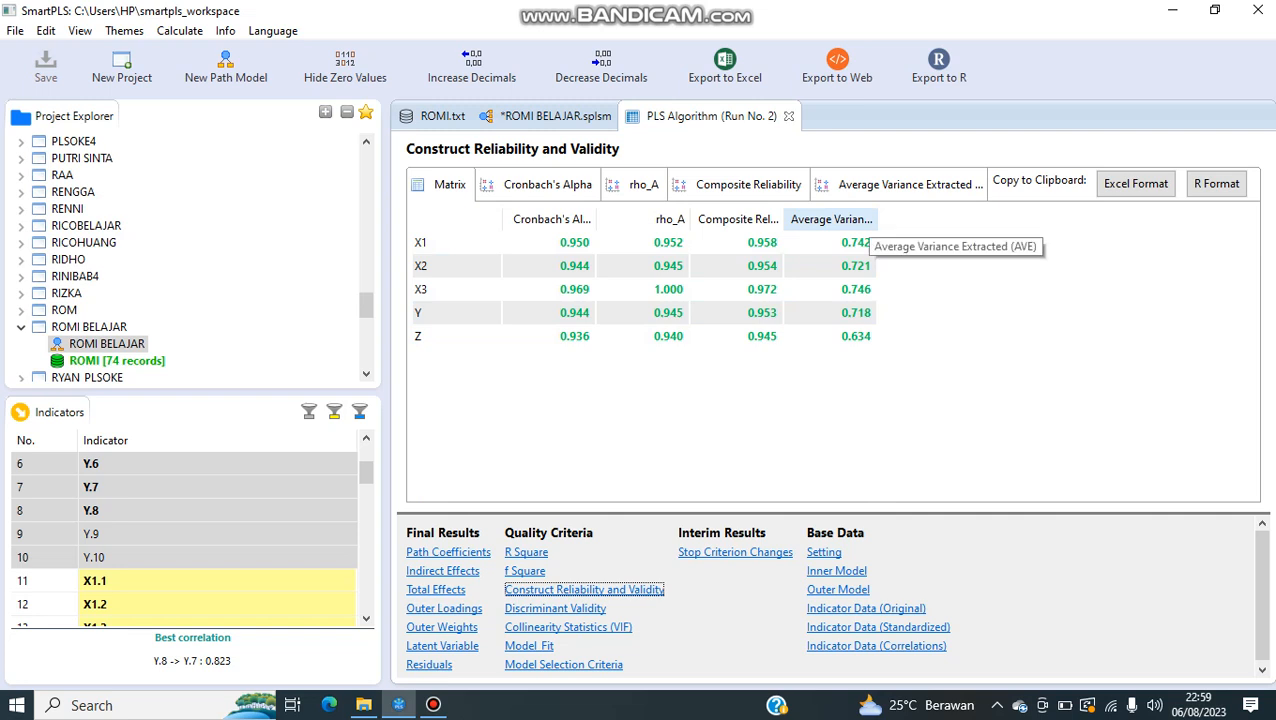
pyautogui.doubleClick(877, 219)
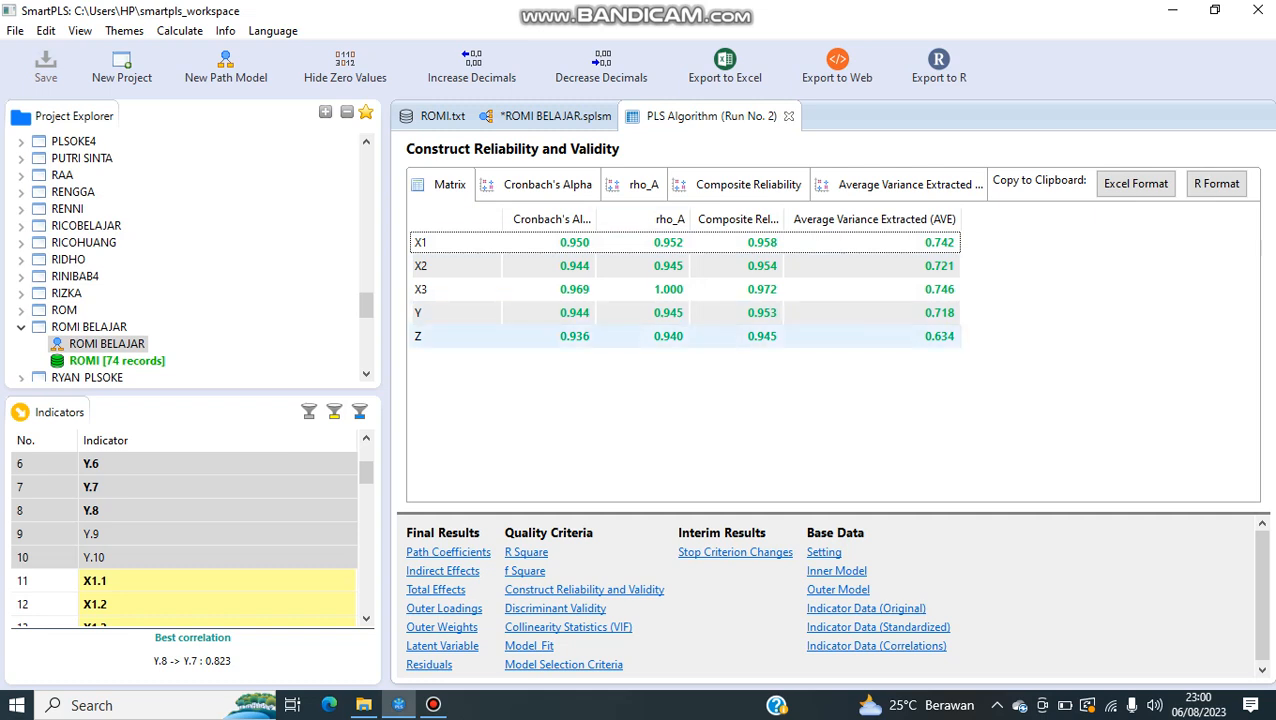
pyautogui.click(526, 552)
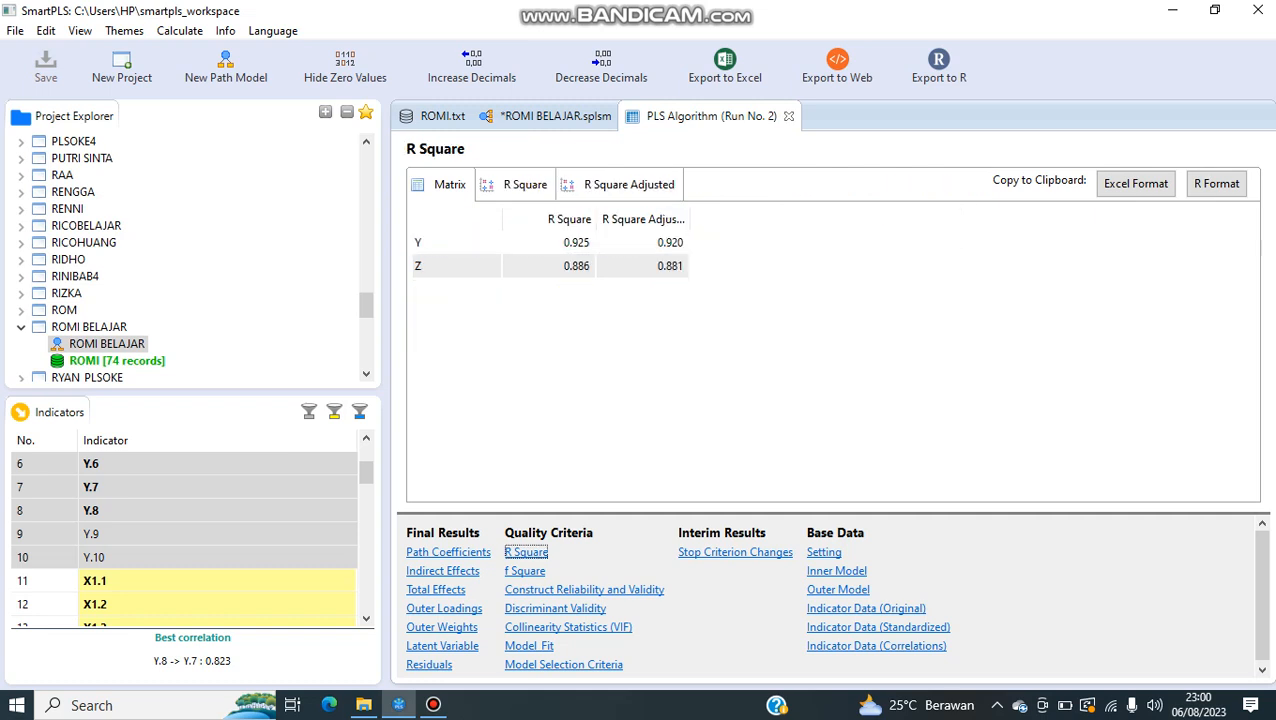
pyautogui.click(584, 590)
# Step: Check the outer loadings once more in the report and on the ROMI BELAJAR model diagram
pyautogui.click(444, 608)
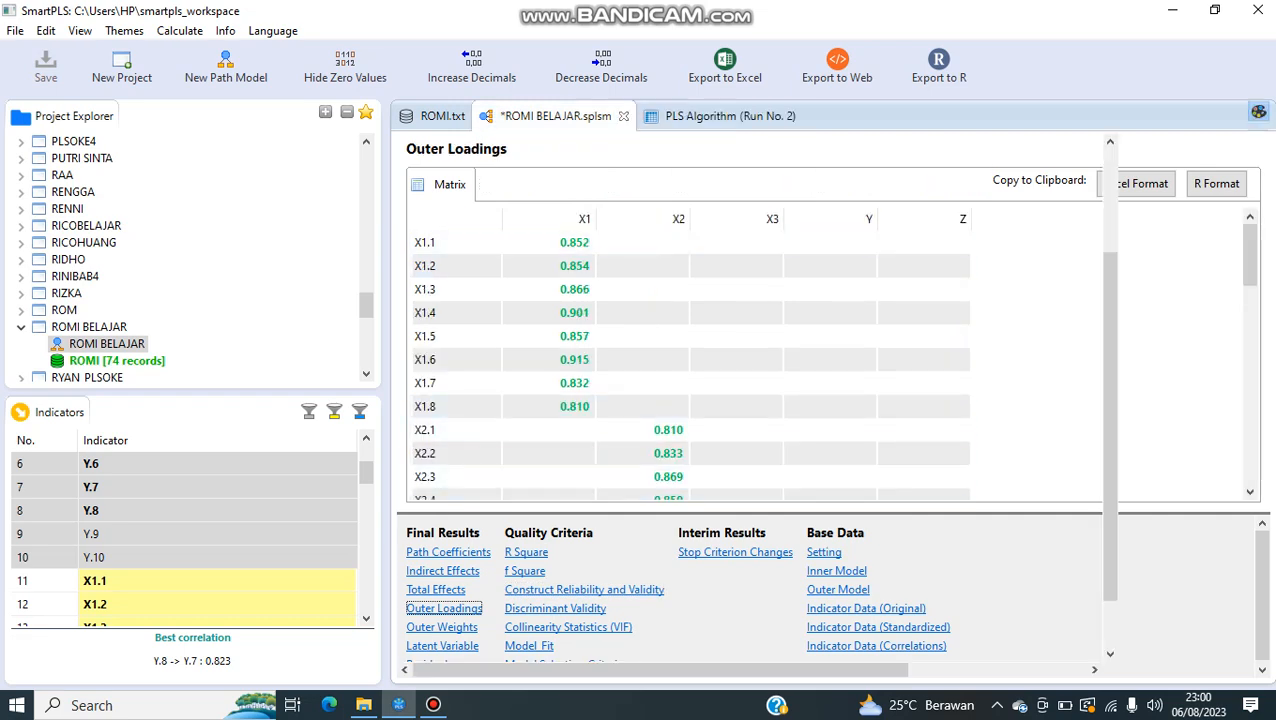
pyautogui.click(555, 116)
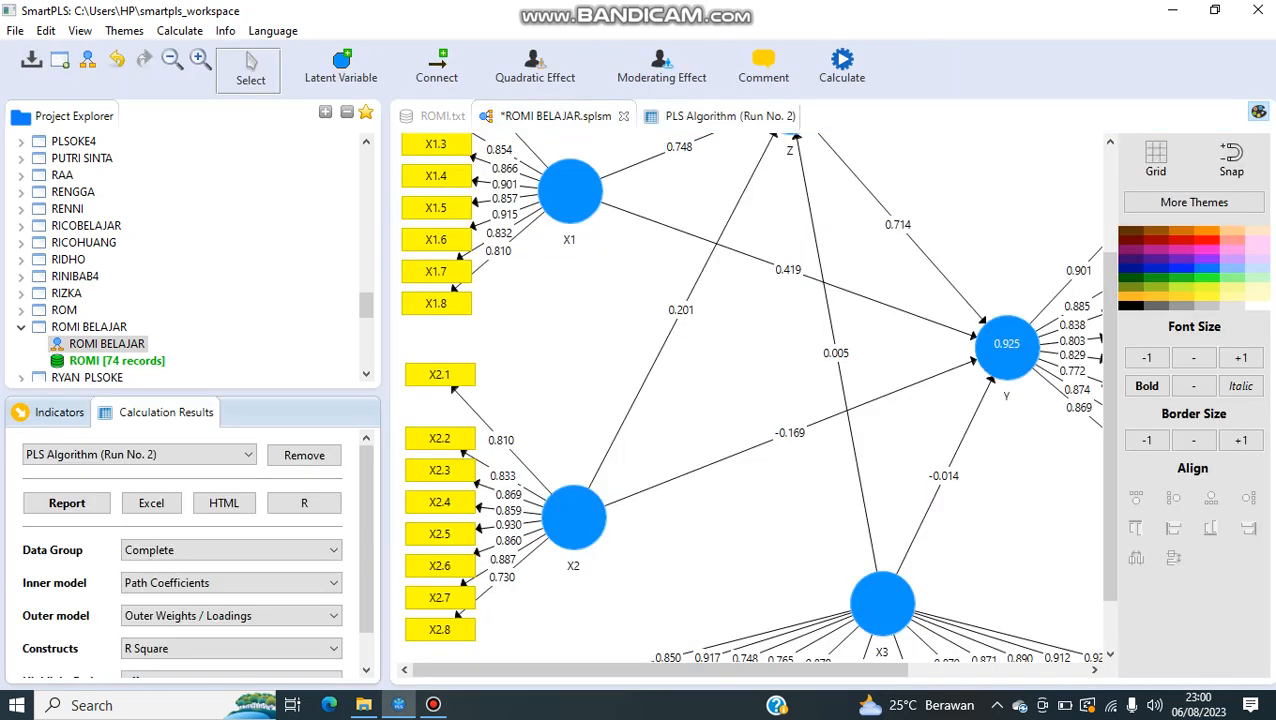
pyautogui.click(718, 116)
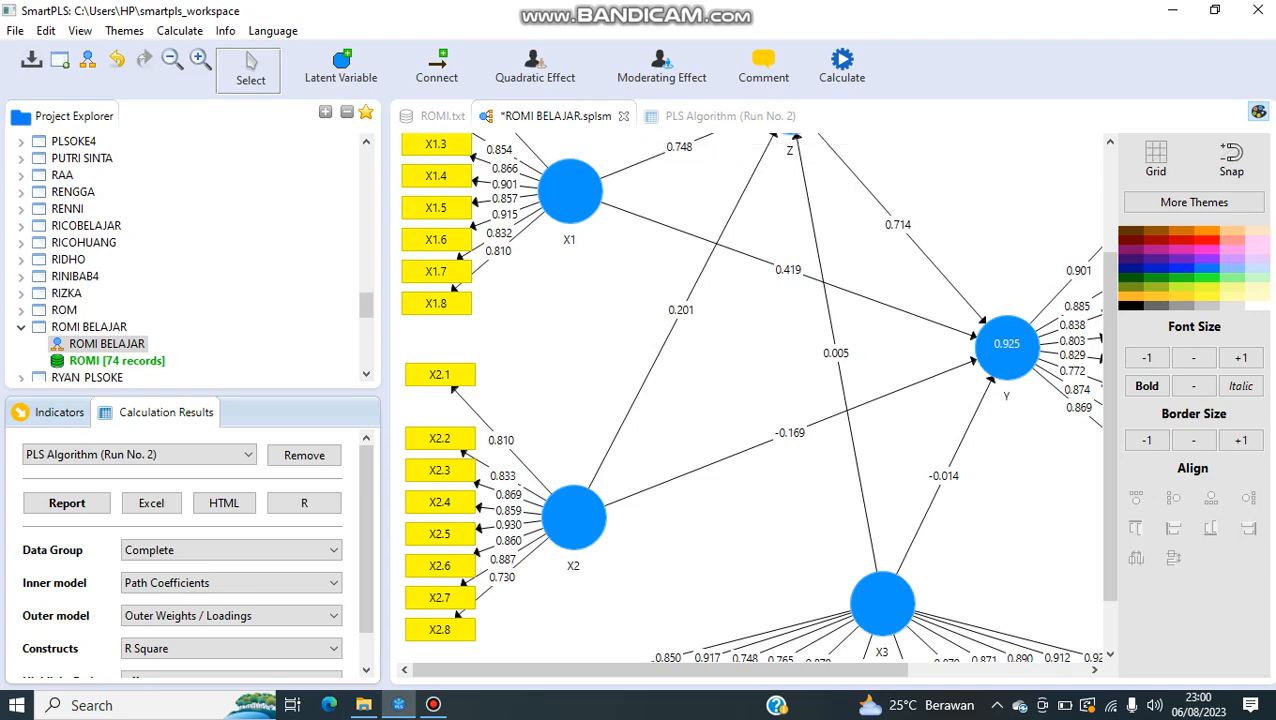
# Step: Run basic Bootstrapping on the path model with 500 subsamples, BCa confidence intervals and a two-tailed test at 0.05, opening the full report
pyautogui.click(842, 65)
pyautogui.click(880, 97)
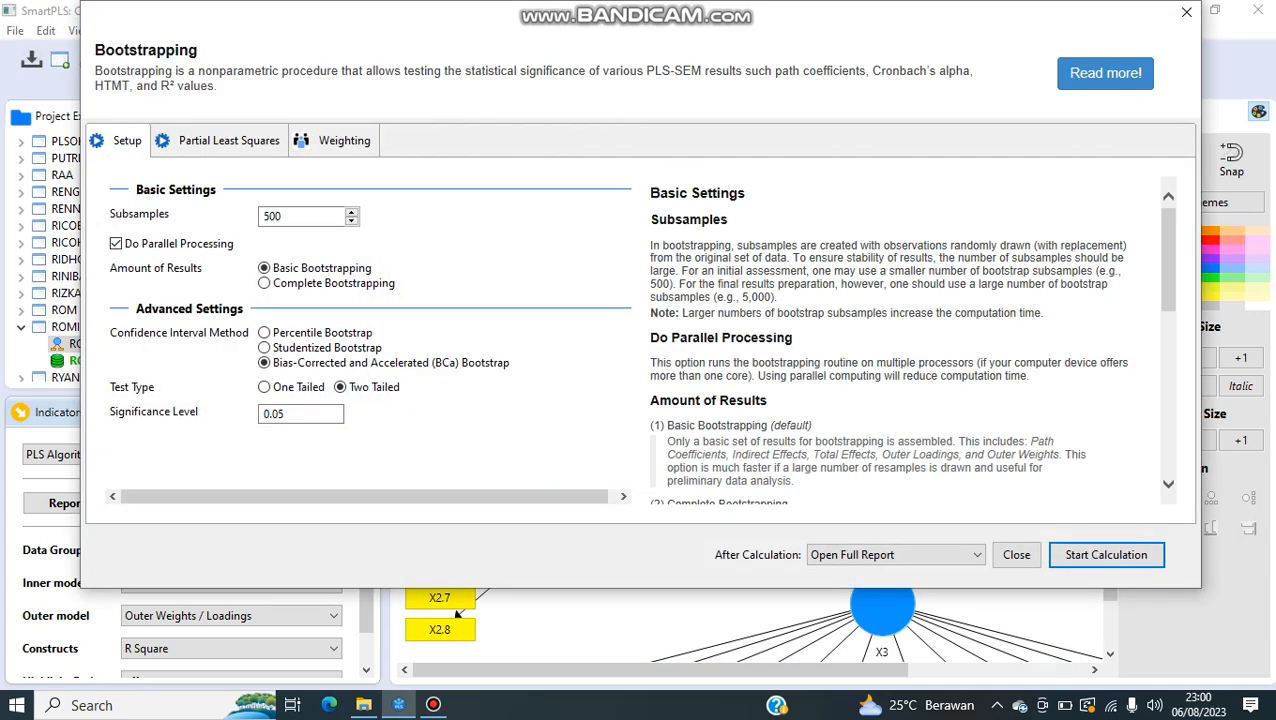
pyautogui.click(1106, 555)
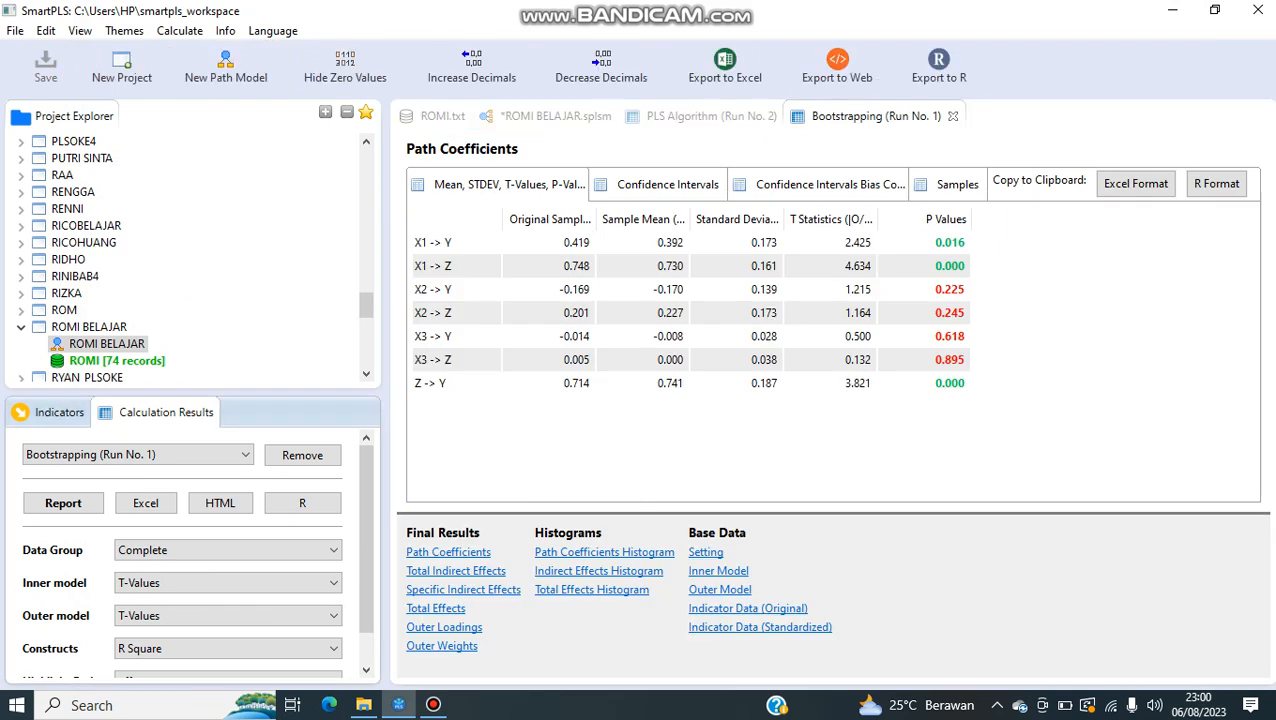
# Step: Examine the bootstrapped path coefficients, fitting the sample, mean, standard deviation, T statistics and P value columns to their headings
pyautogui.doubleClick(970, 219)
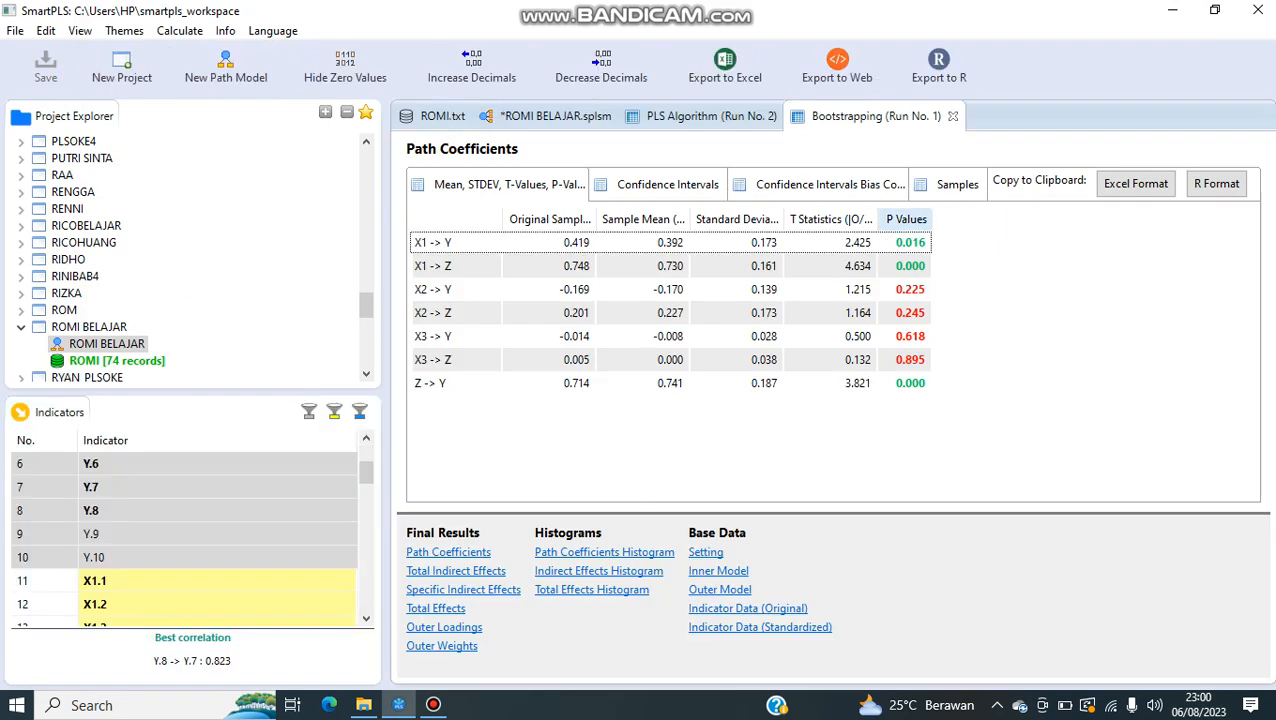
pyautogui.doubleClick(877, 219)
pyautogui.click(777, 218)
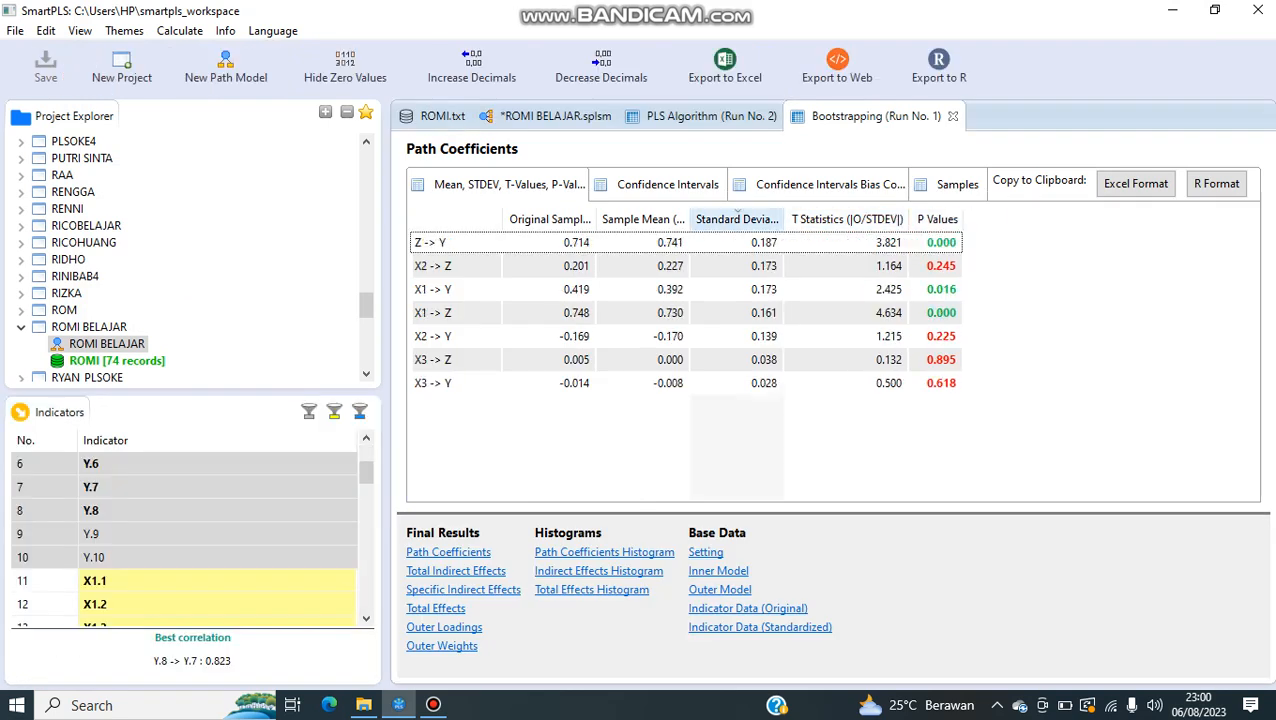
pyautogui.click(760, 219)
pyautogui.doubleClick(785, 219)
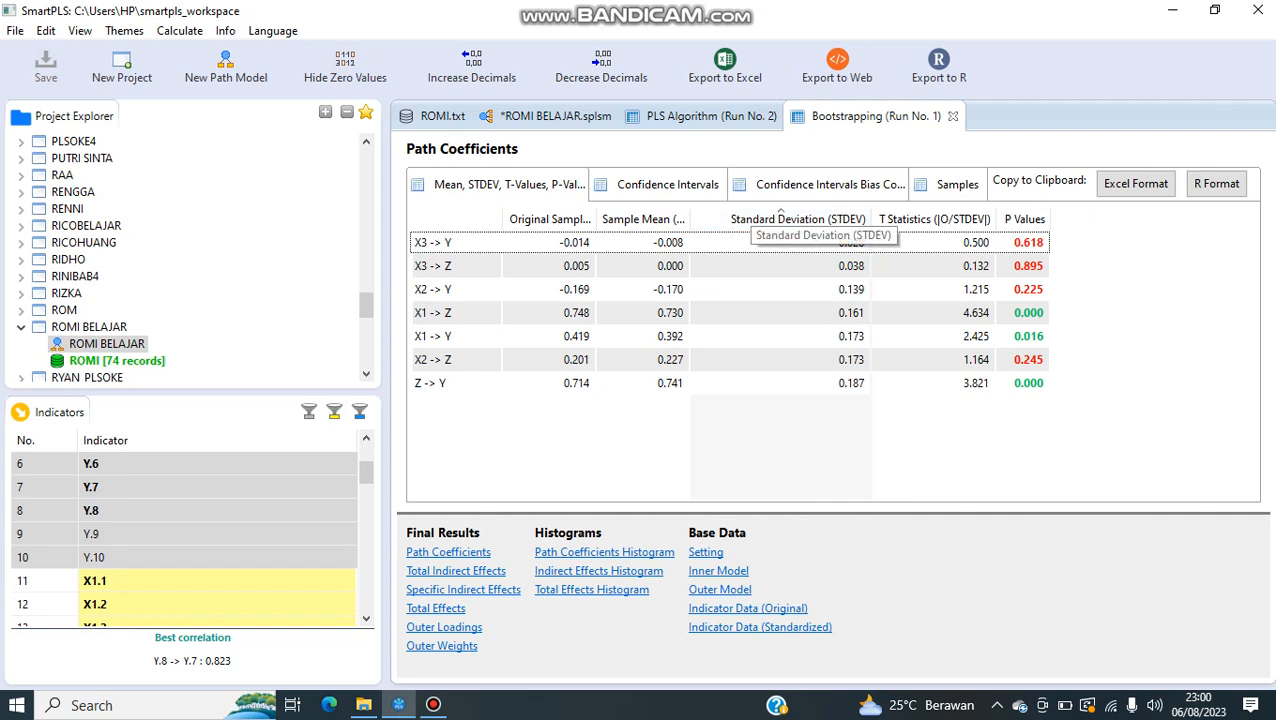
pyautogui.doubleClick(689, 219)
pyautogui.doubleClick(596, 219)
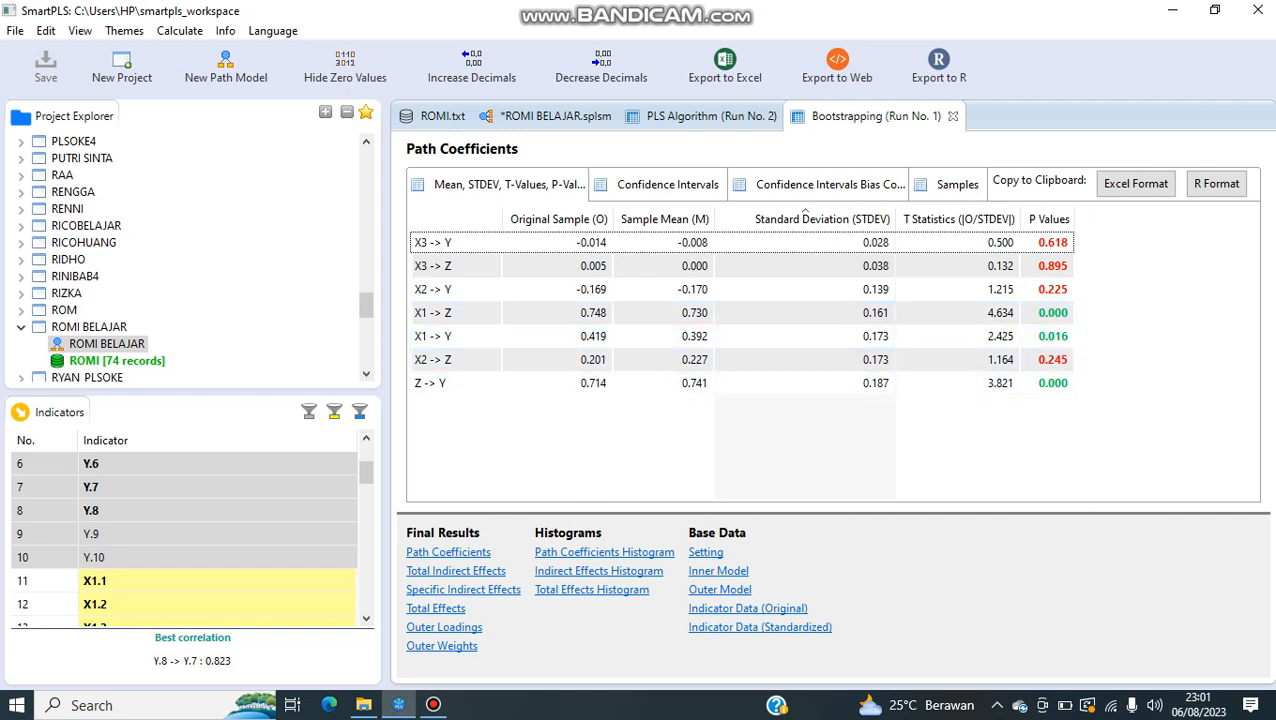
# Step: Compare the specific indirect effects through Z with the direct path coefficients in the bootstrapping report
pyautogui.click(463, 590)
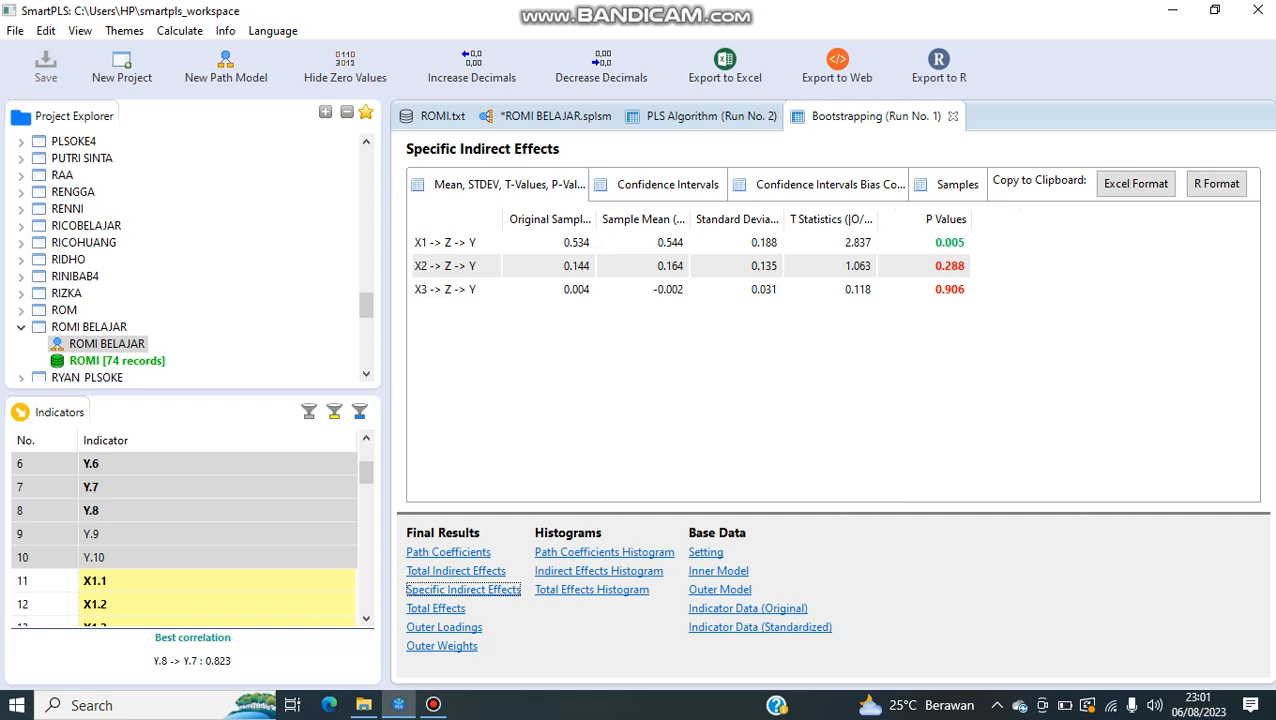
pyautogui.click(448, 552)
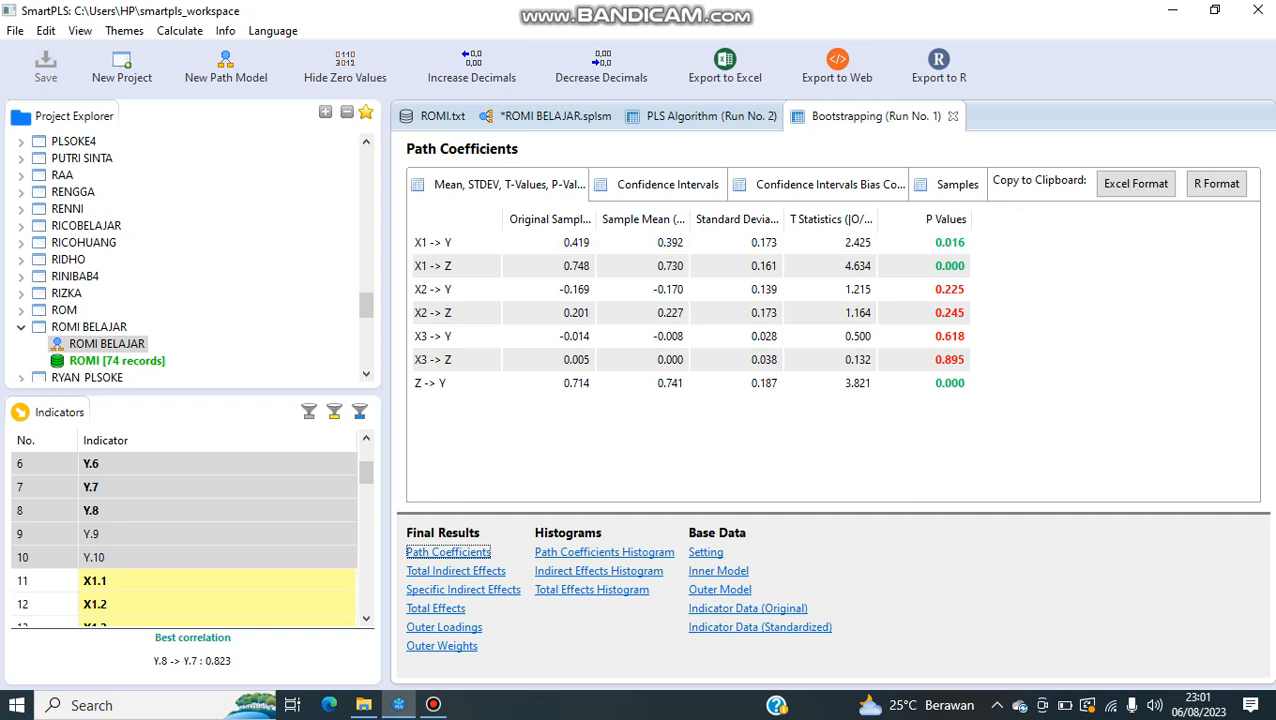
pyautogui.click(463, 590)
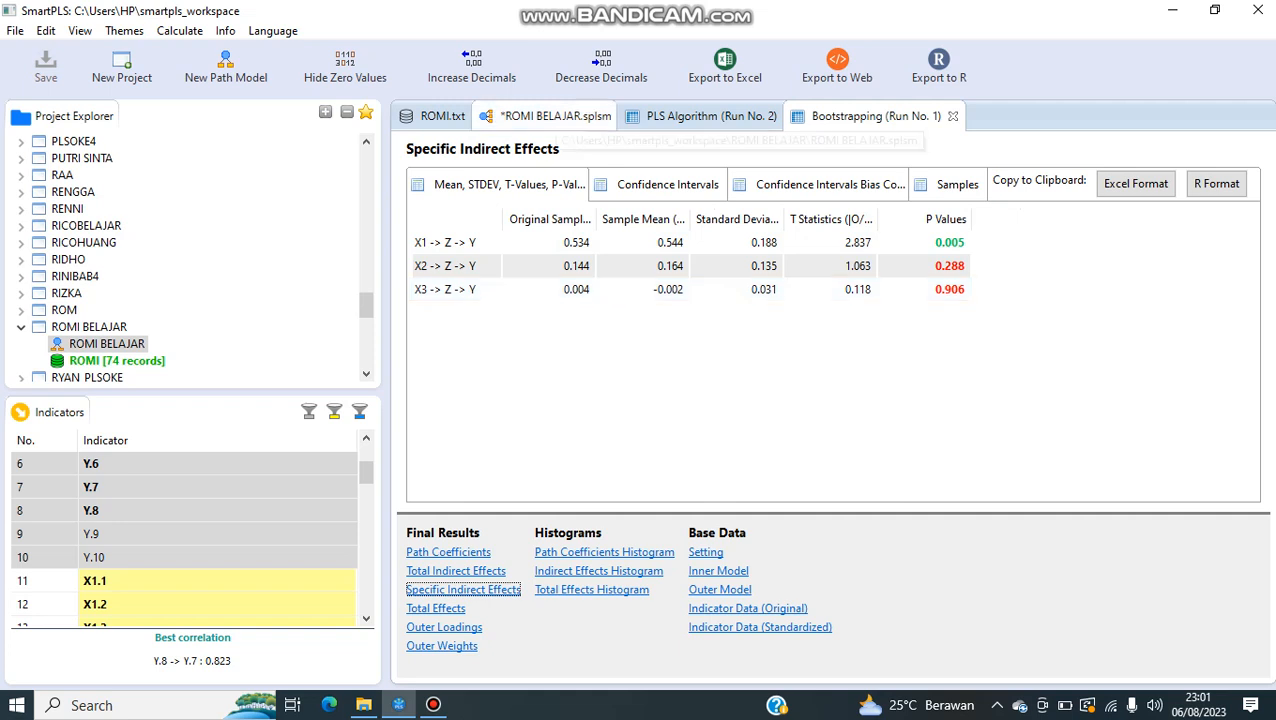
# Step: View the bootstrapping T-values on the ROMI BELAJAR model diagram, checking the Specific Indirect Effects report in between
pyautogui.click(555, 116)
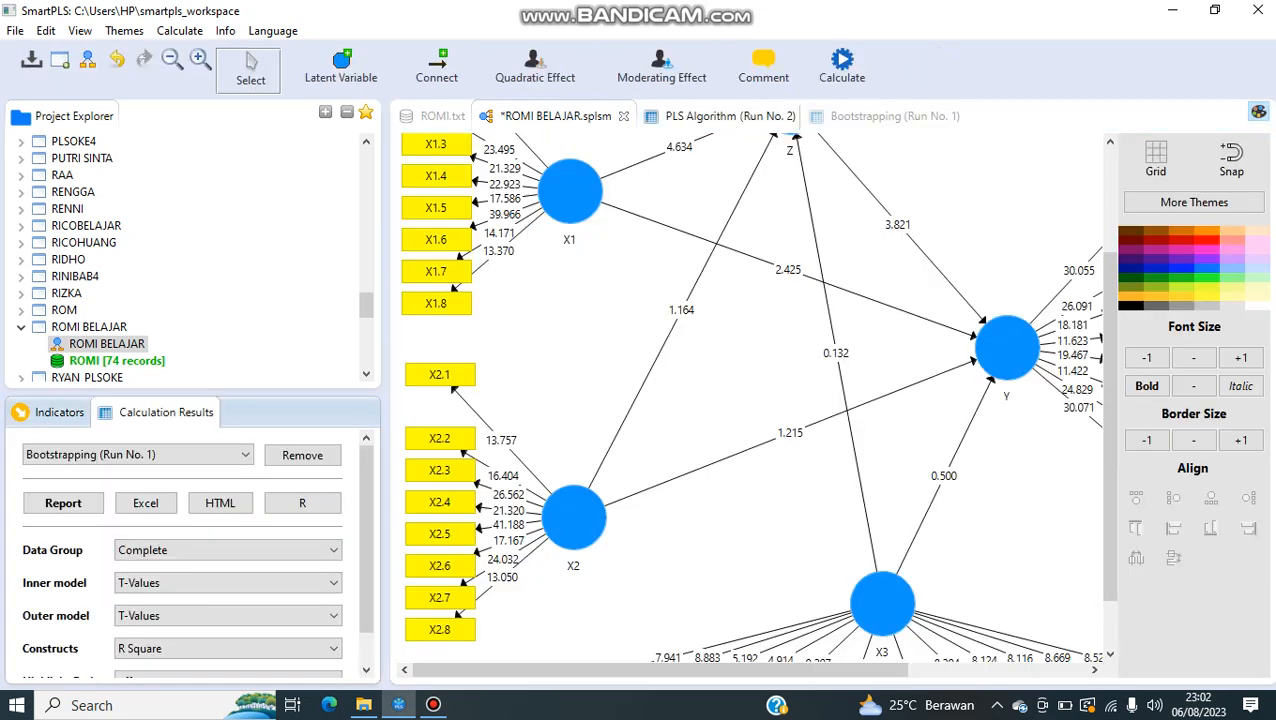
pyautogui.click(842, 65)
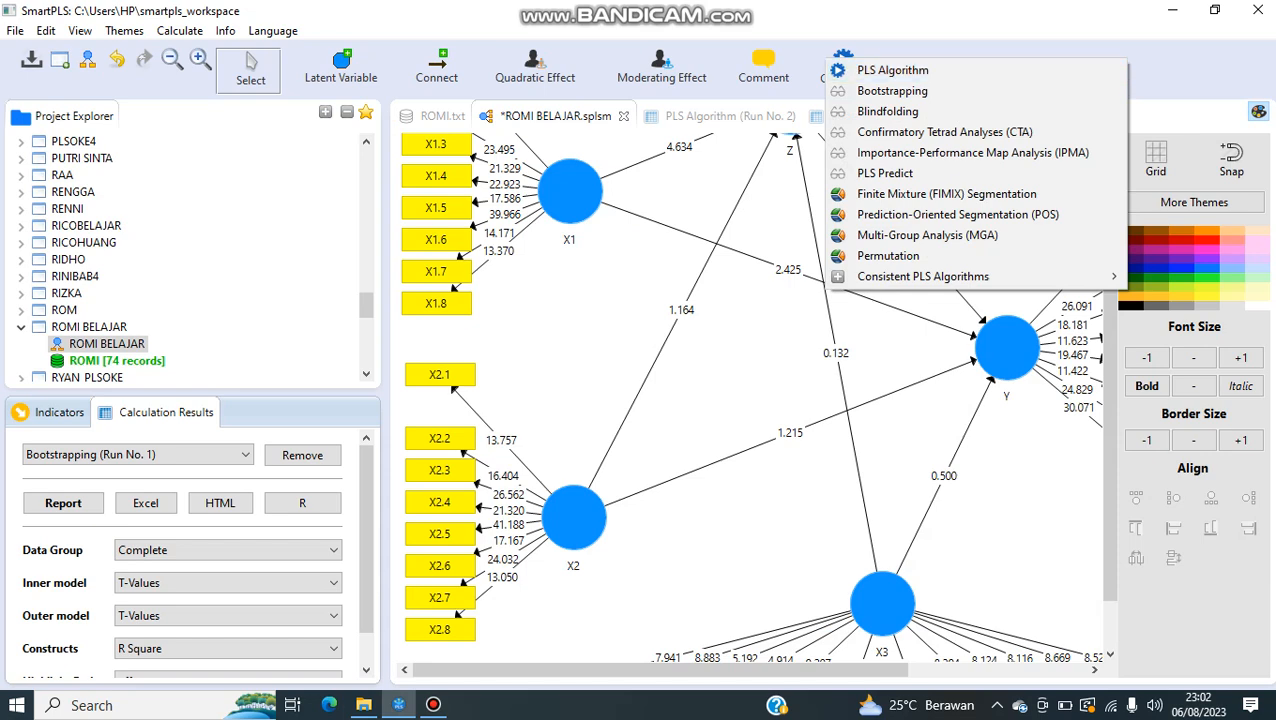
pyautogui.click(815, 116)
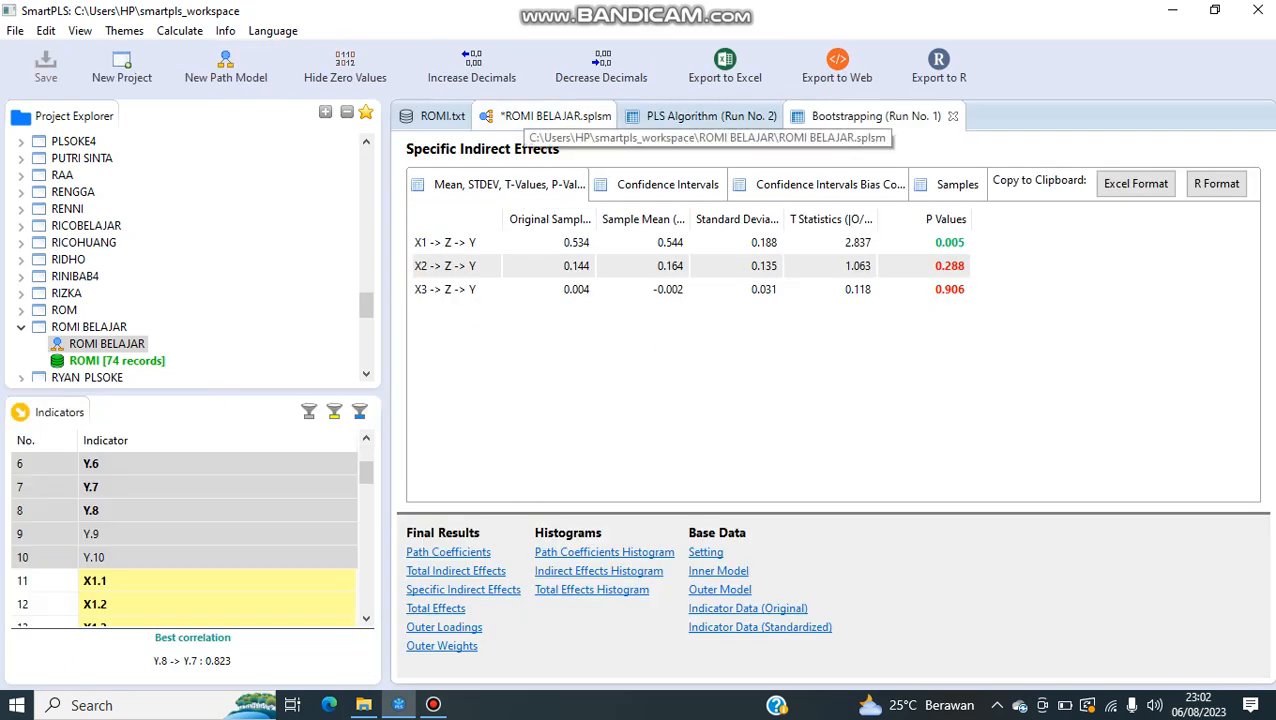
pyautogui.click(530, 116)
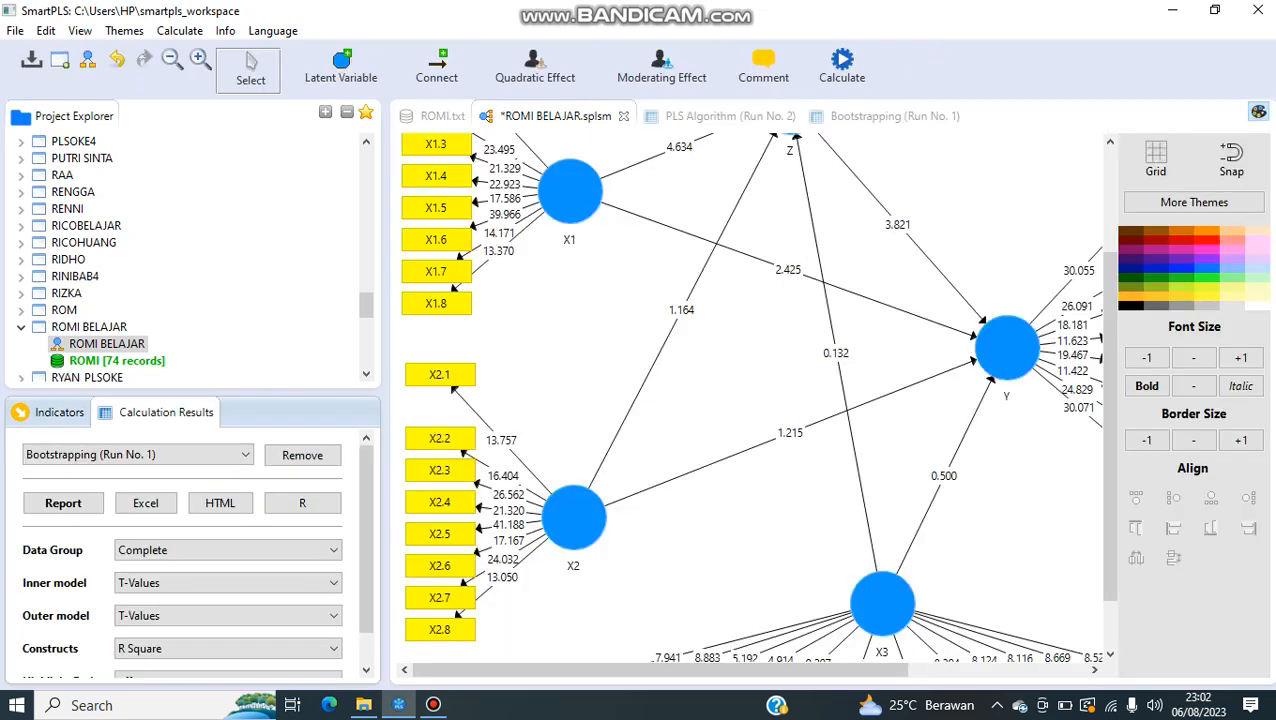
pyautogui.click(433, 705)
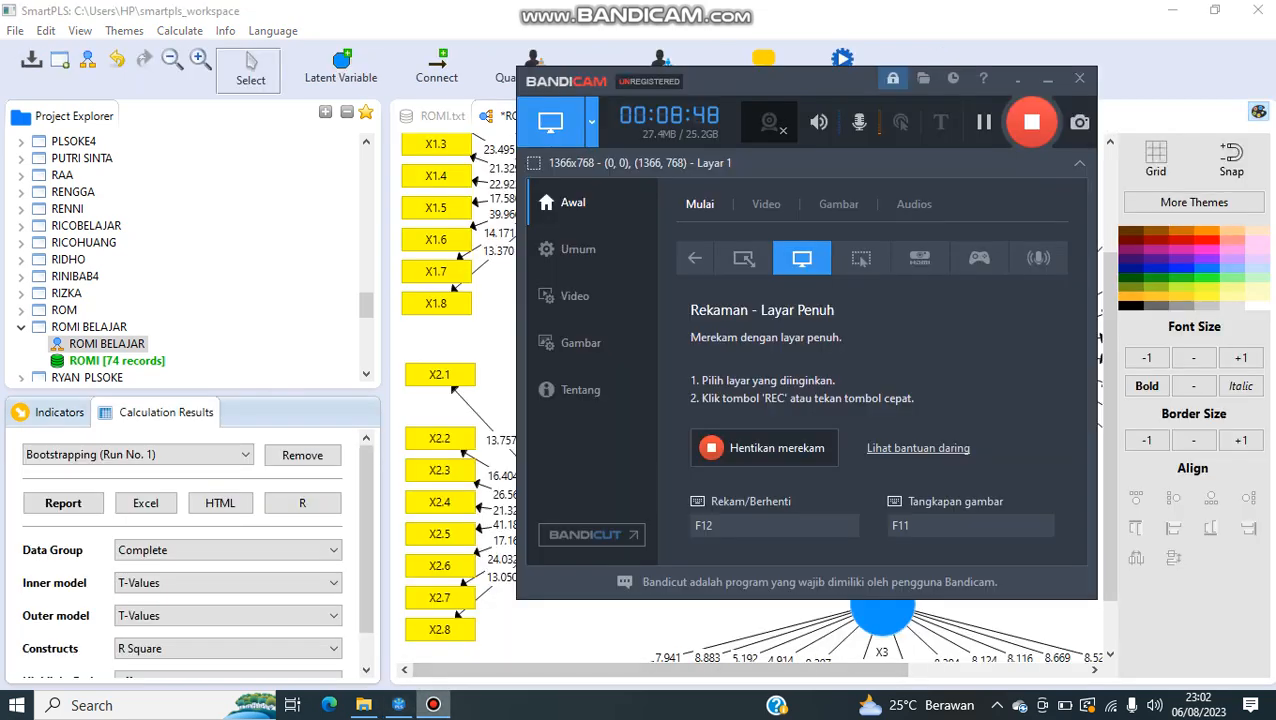